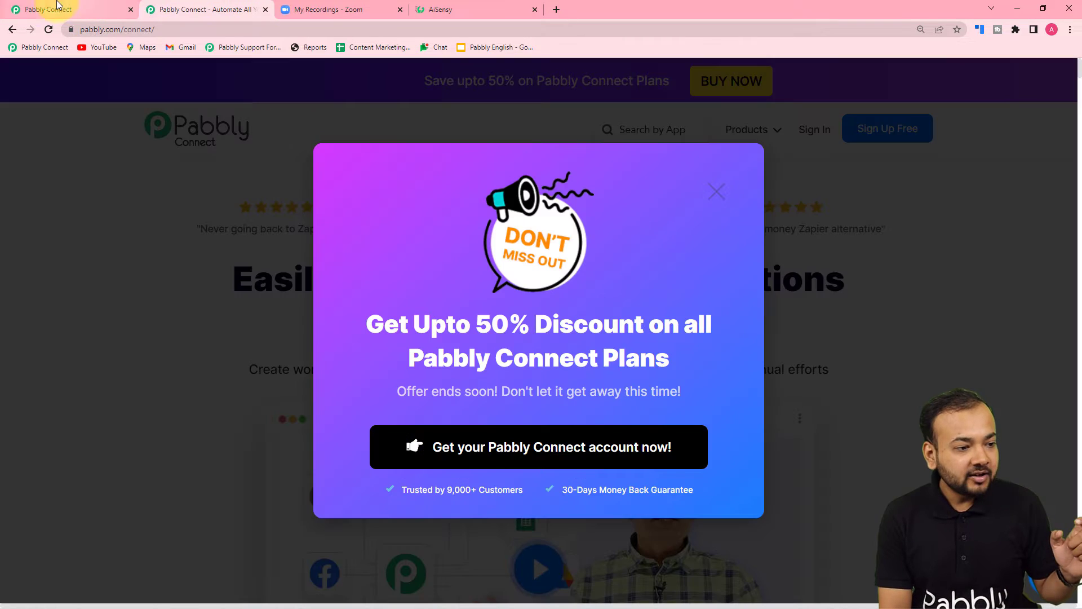
Create a new Pabbly Connect workflow named "Send Zoom Meeting Recordings on WhatsApp".
click(48, 9)
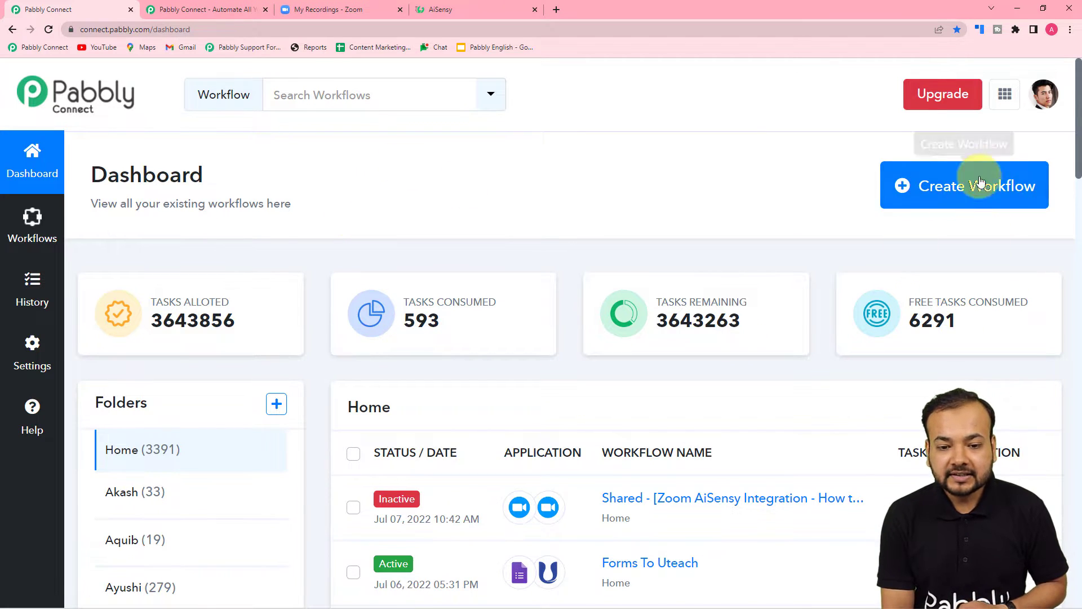
click(942, 186)
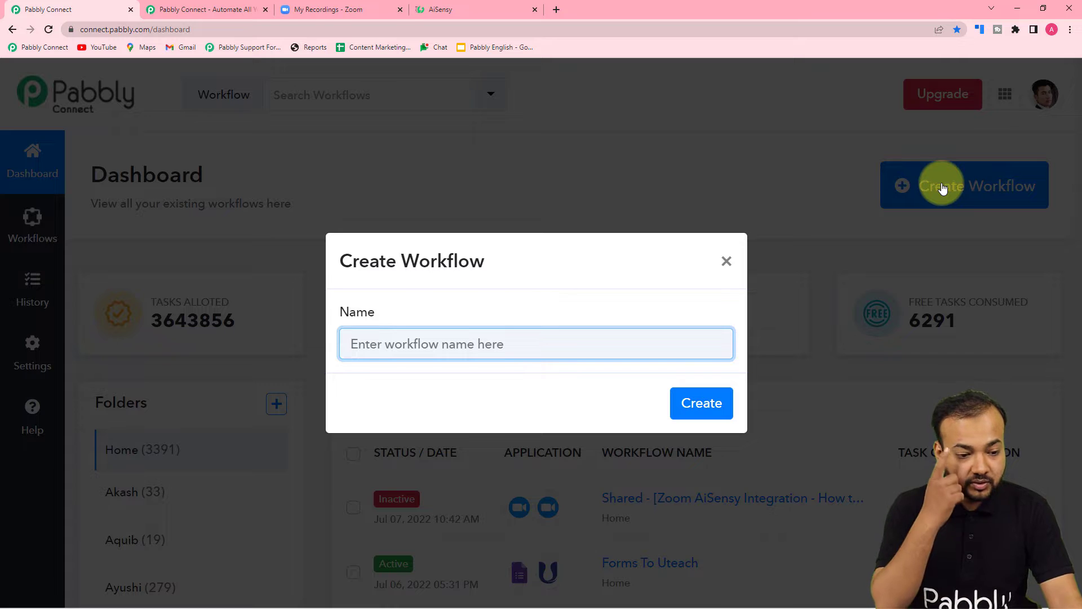
text(S)
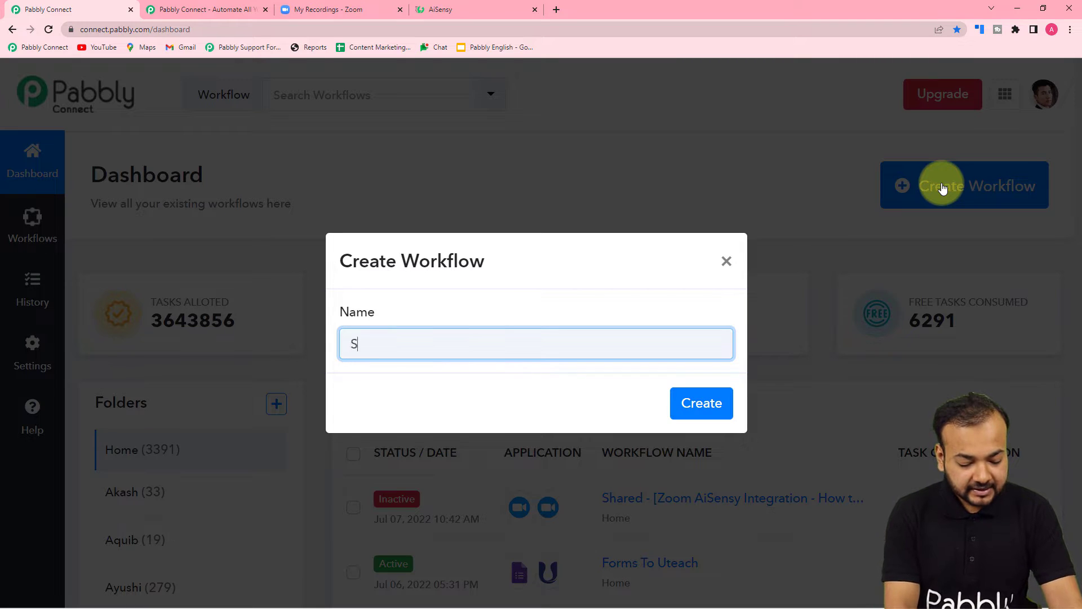
text(end Zoom)
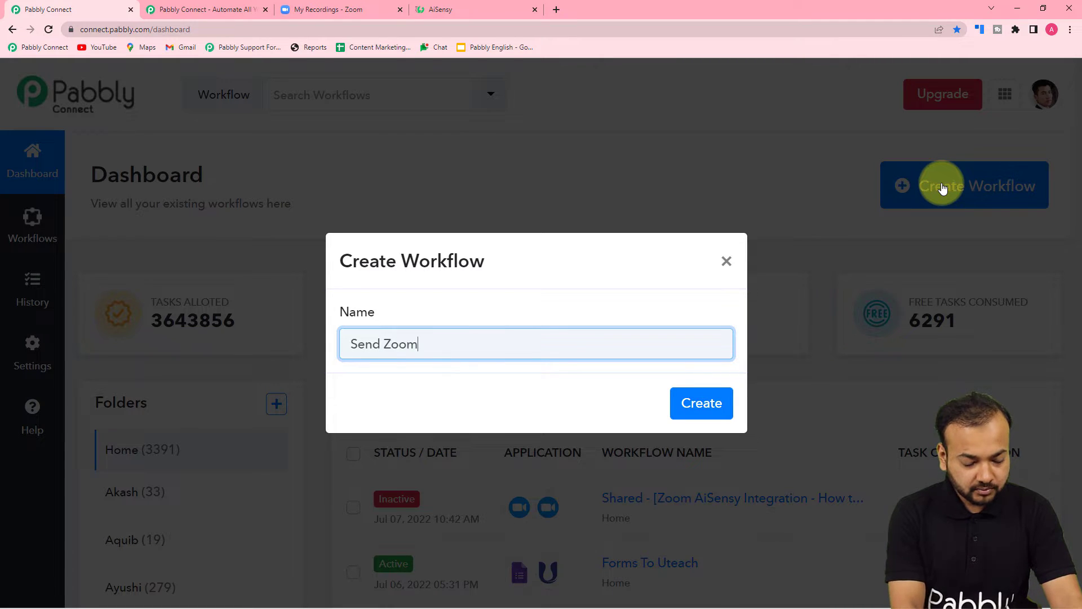
text( Meeting )
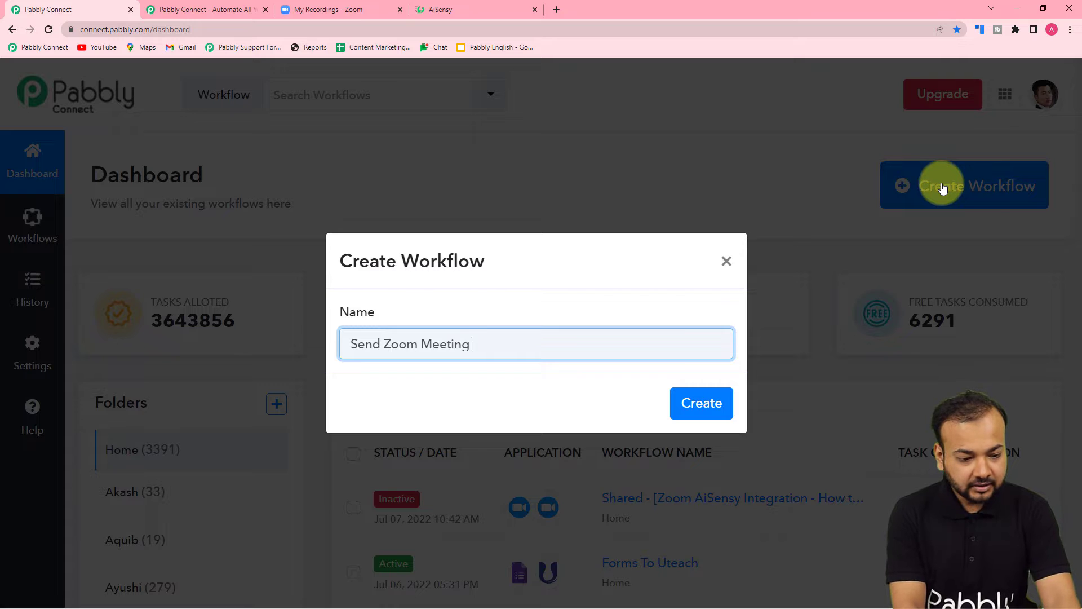
text(Recordingd)
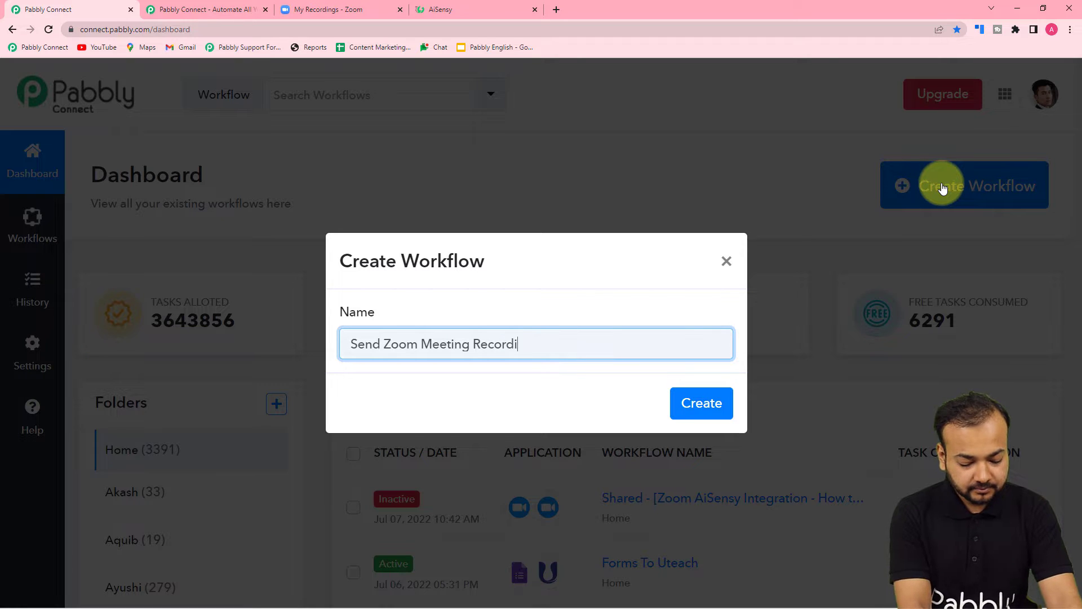
key(BackSpace)
key(BackSpace)
text(s )
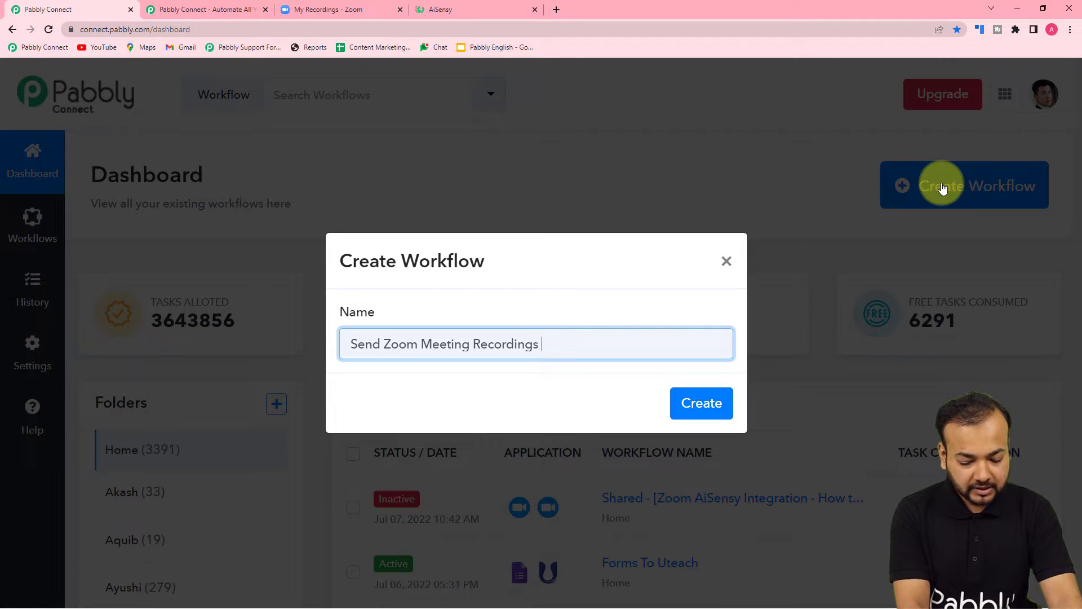
text(on What)
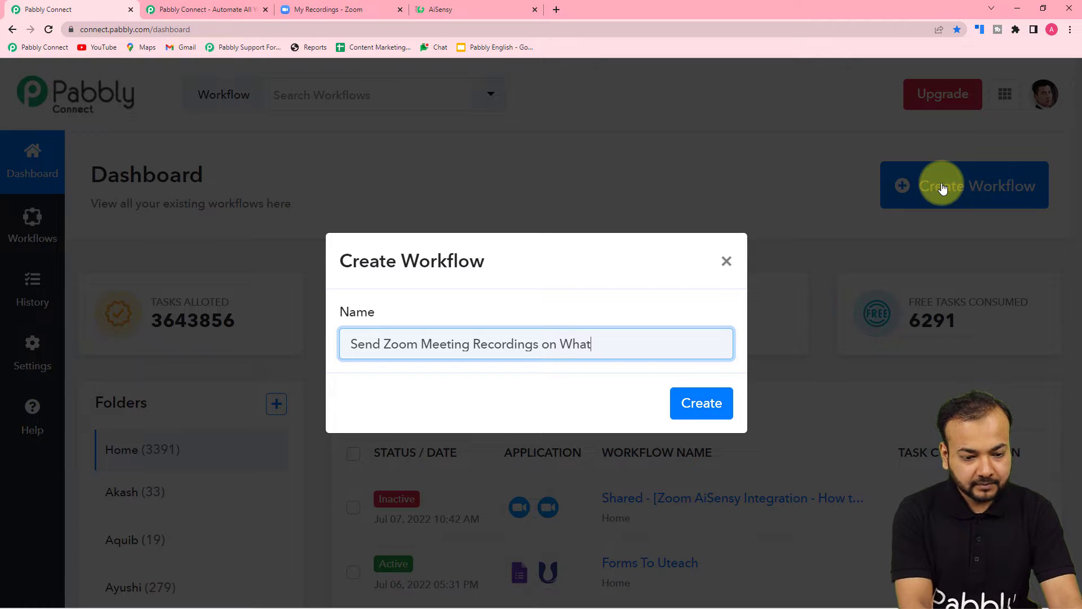
text(sApp)
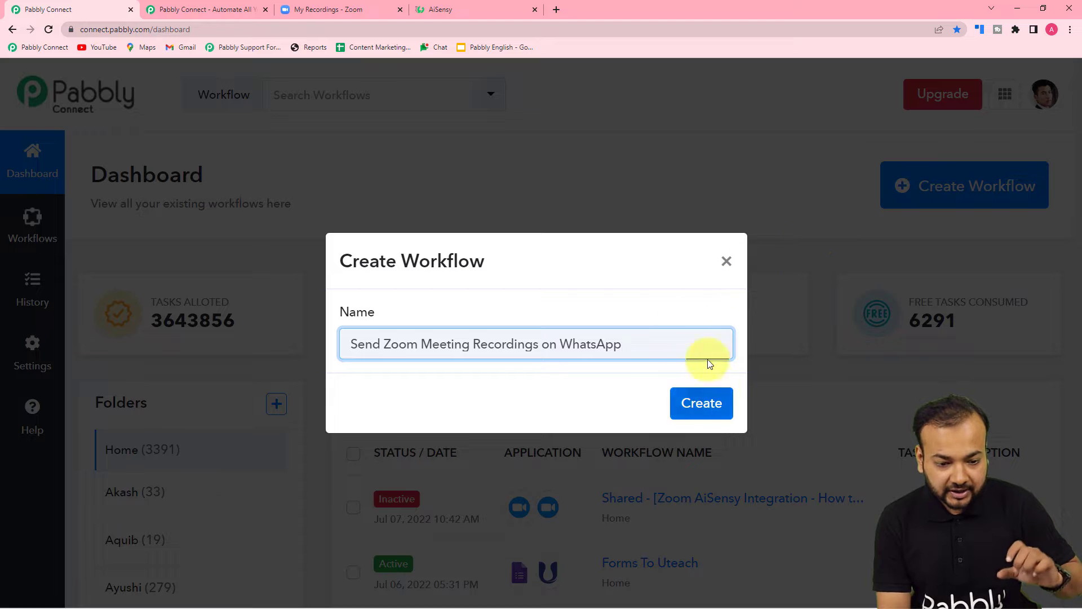
click(685, 412)
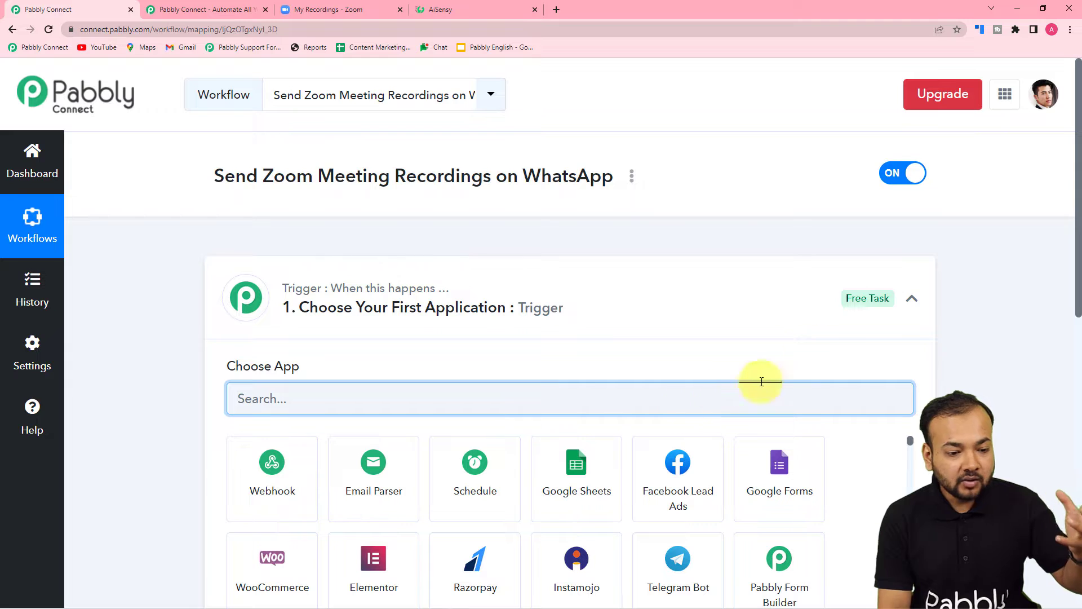
Set the workflow's trigger application to Zoom with Configure Webhooks as the trigger event.
click(912, 305)
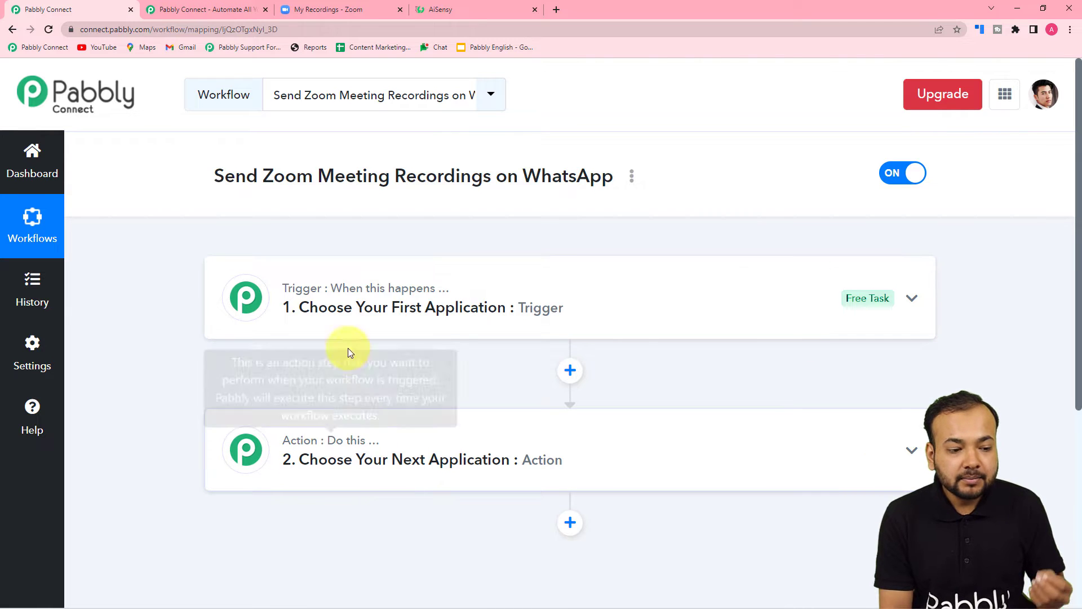
mouse_move(371, 447)
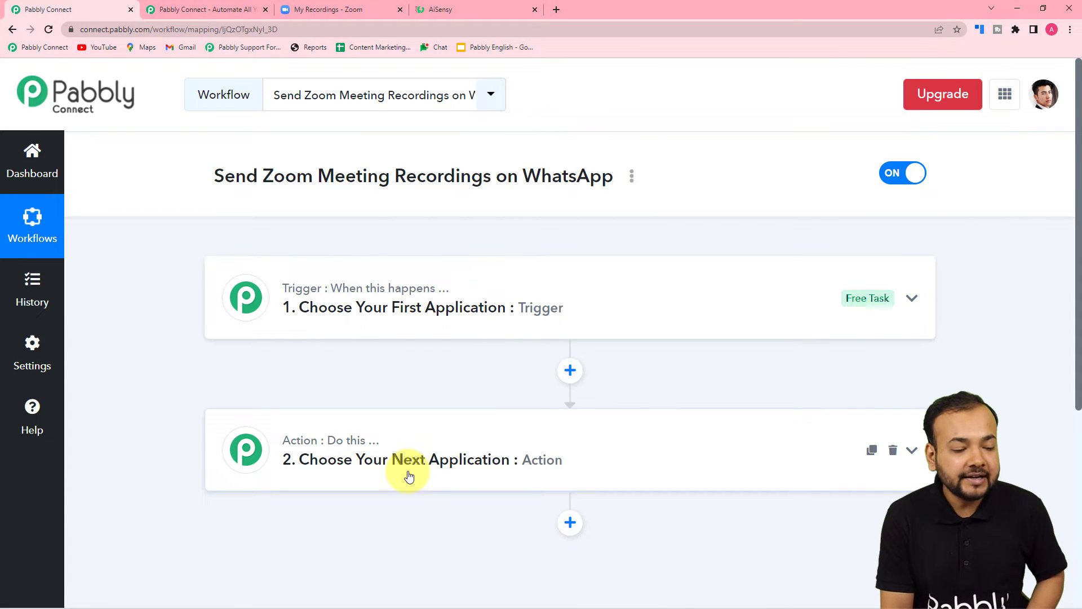
click(339, 326)
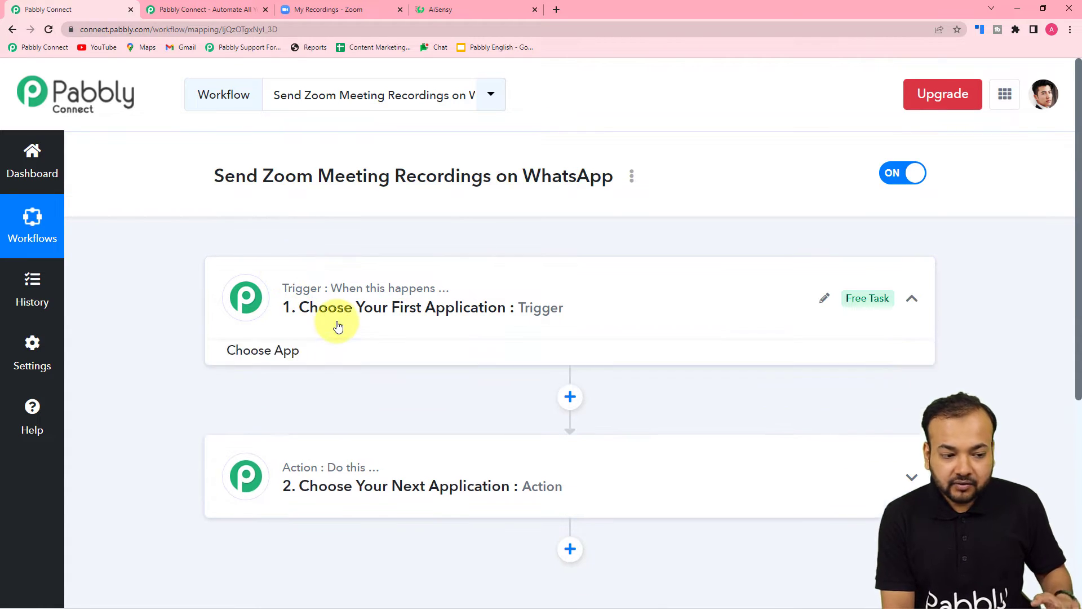
scroll(330, 265, down, 2)
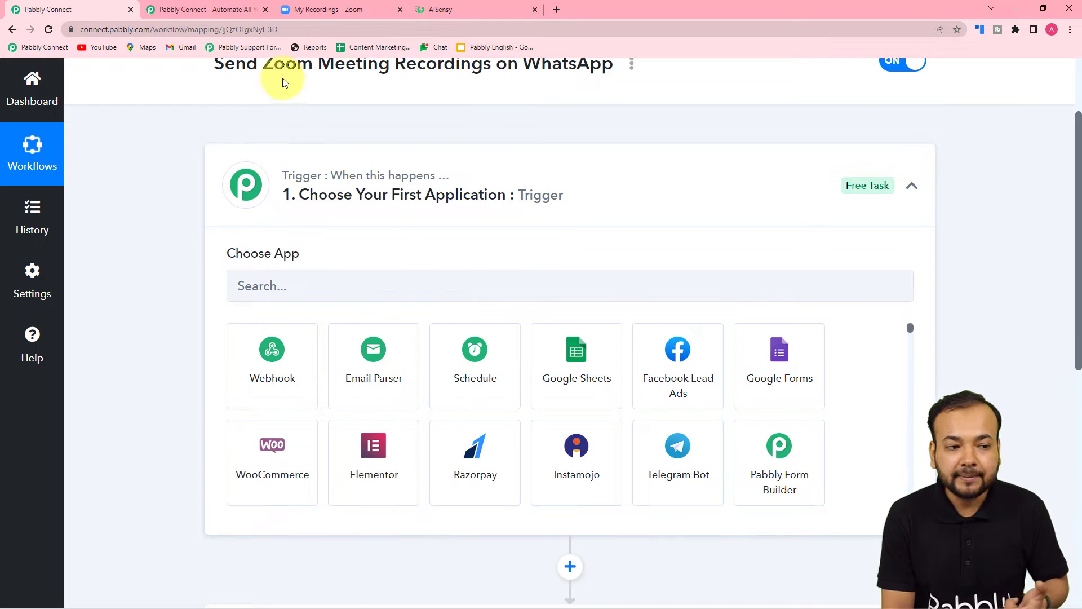
click(287, 284)
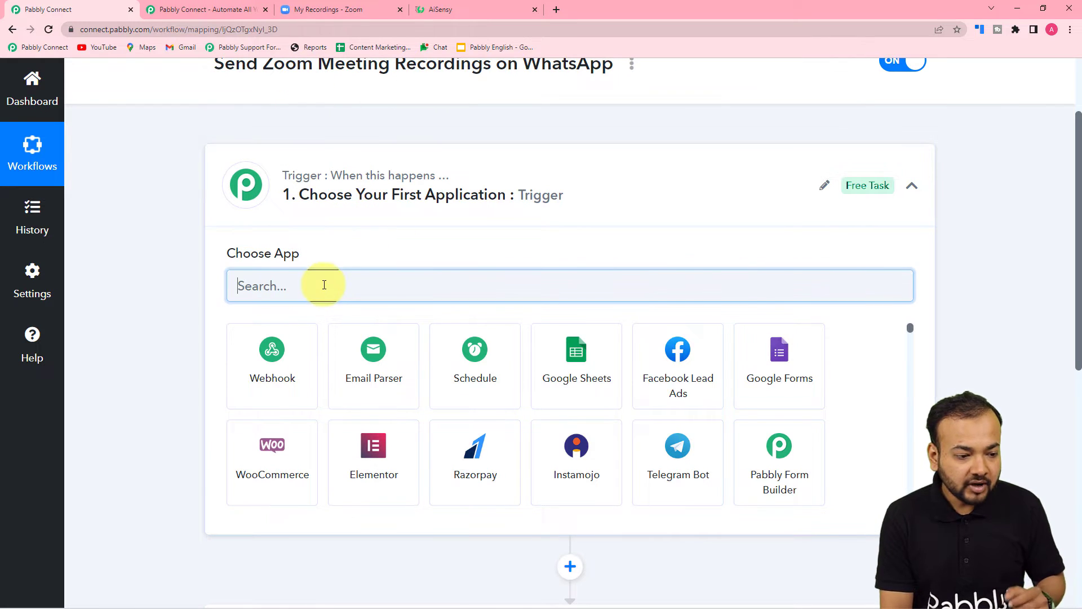
text(zoom)
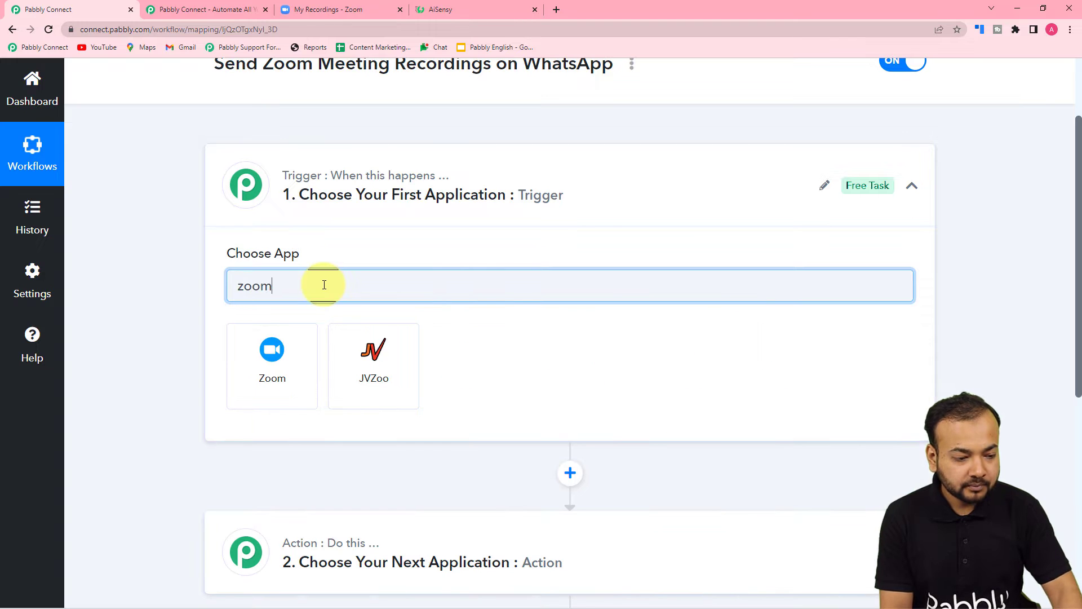
click(276, 372)
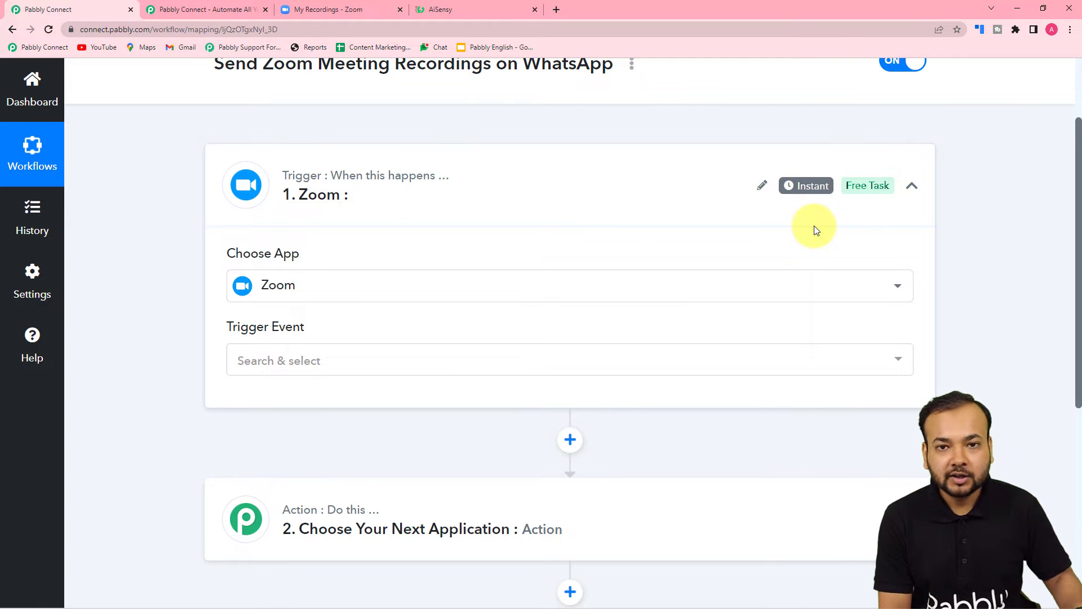
click(277, 367)
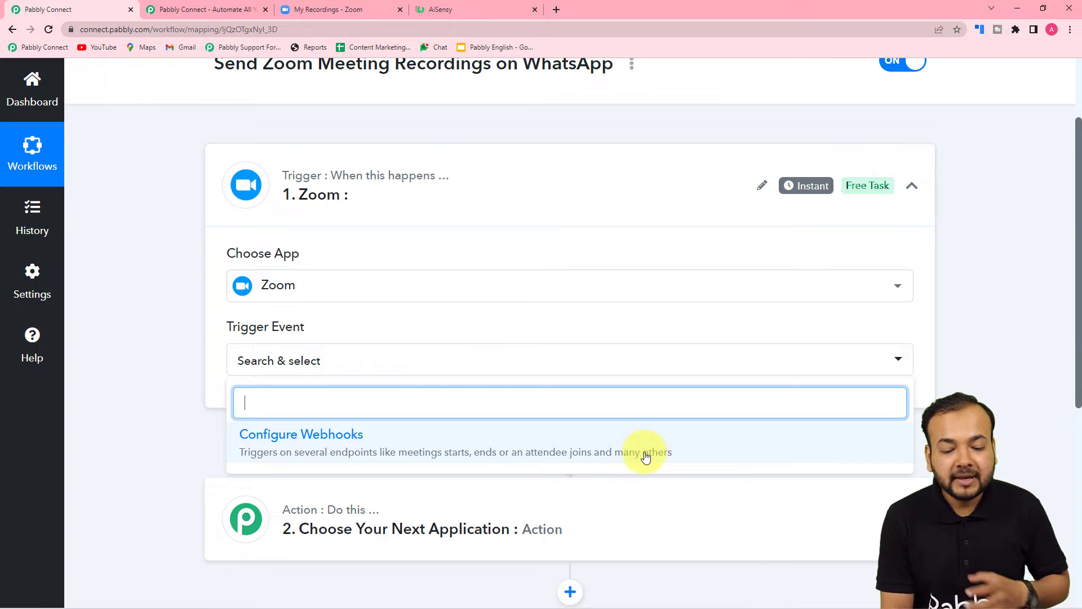
click(299, 443)
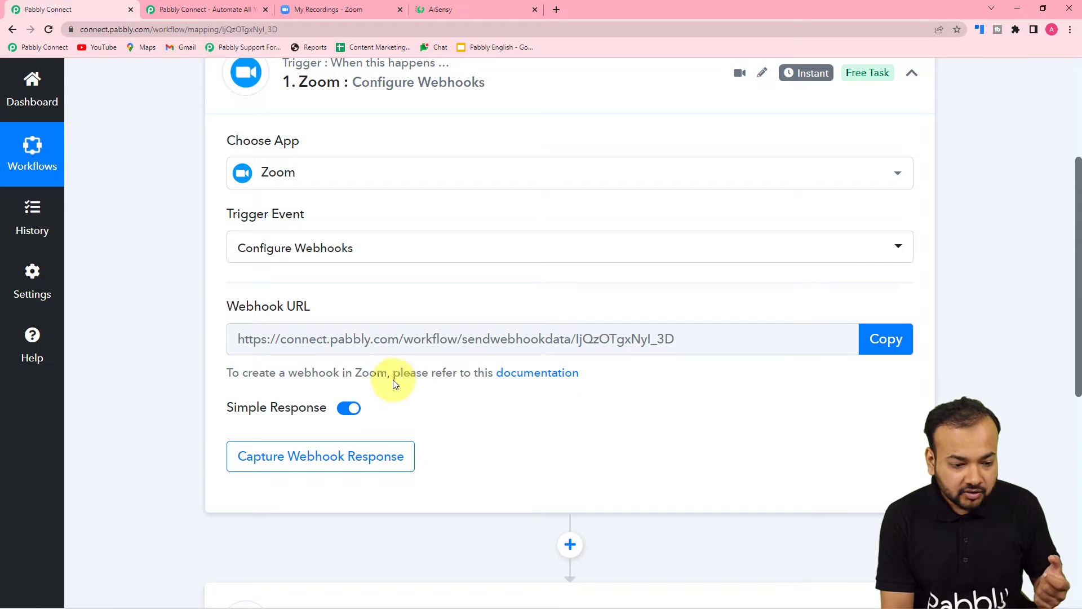
Open the documentation linked under the webhook URL and read the steps for setting up a Zoom webhook app.
click(513, 377)
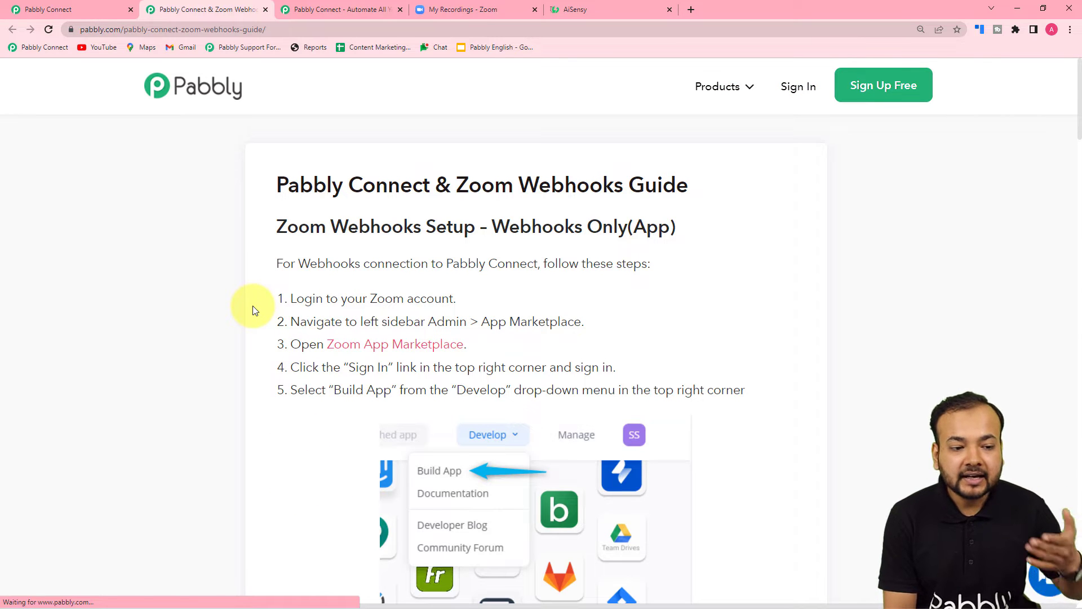
scroll(255, 310, down, 1)
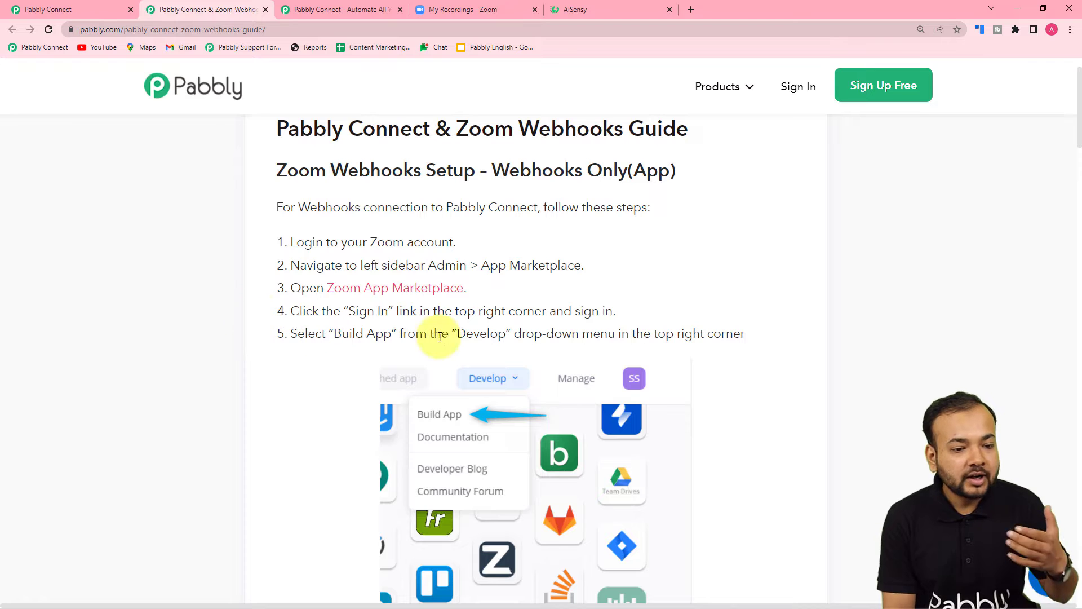
scroll(572, 354, down, 1)
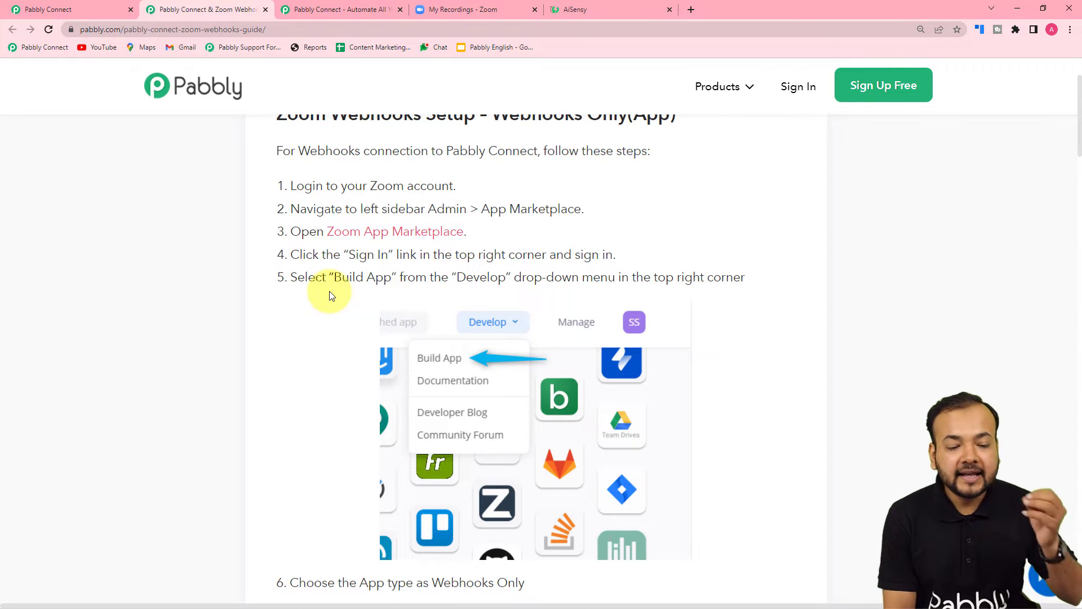
scroll(332, 295, down, 6)
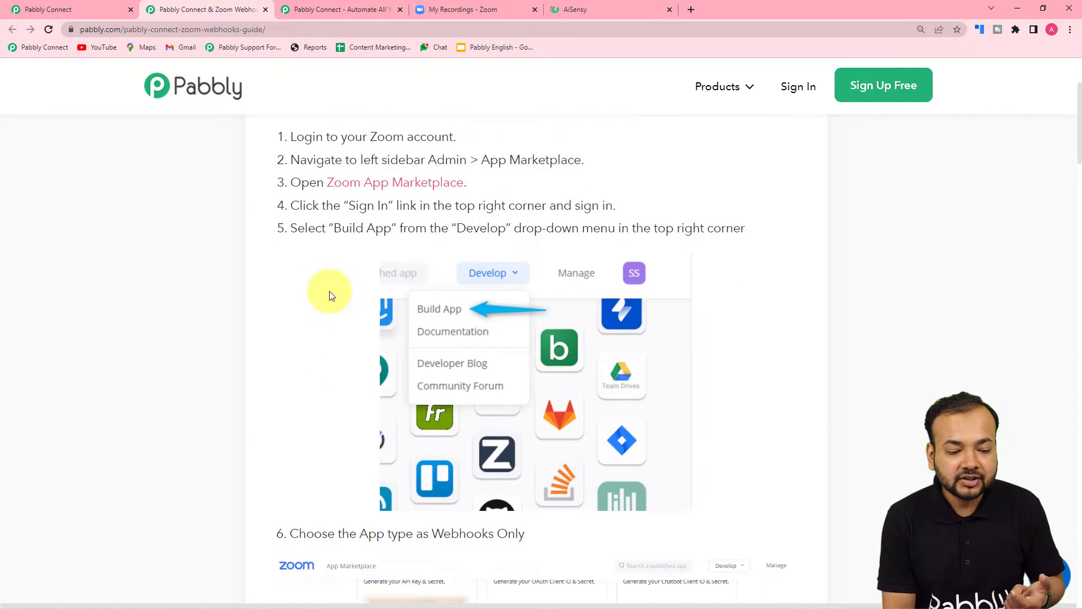
scroll(329, 295, down, 2)
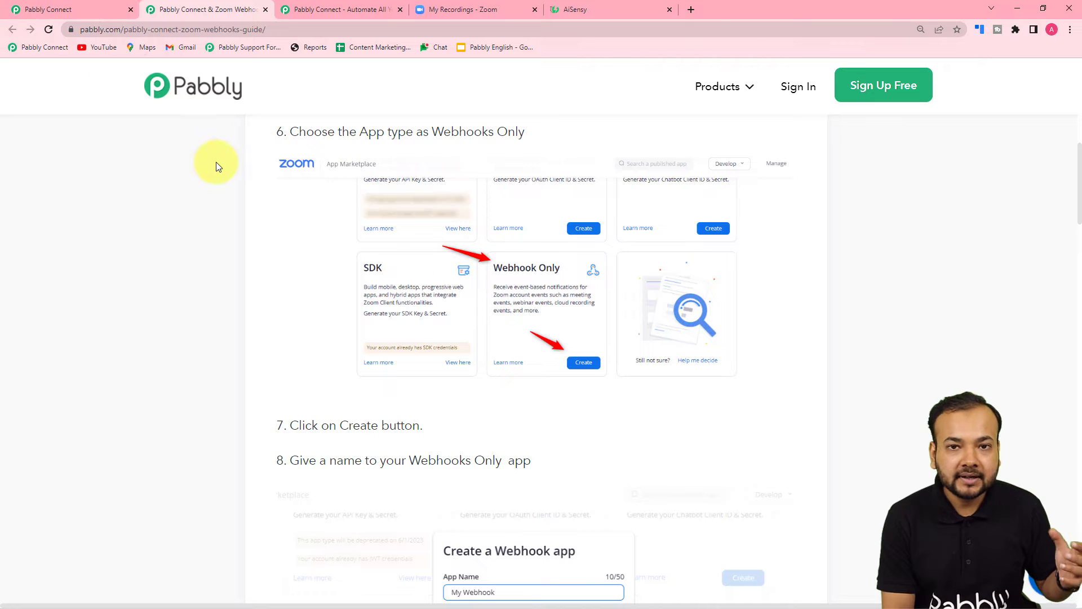
scroll(263, 326, up, 2)
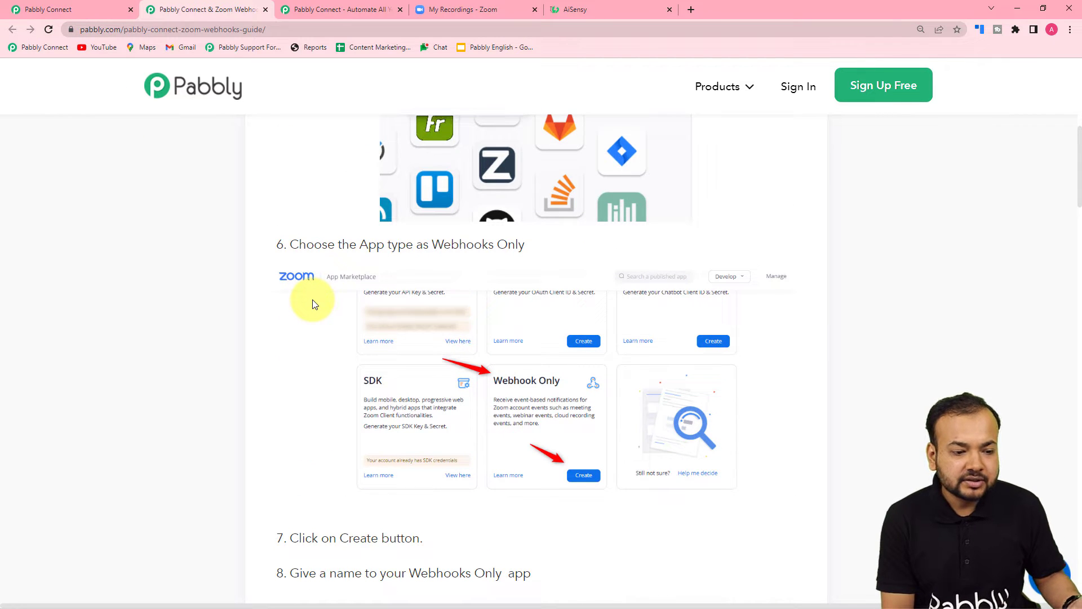
scroll(279, 341, up, 6)
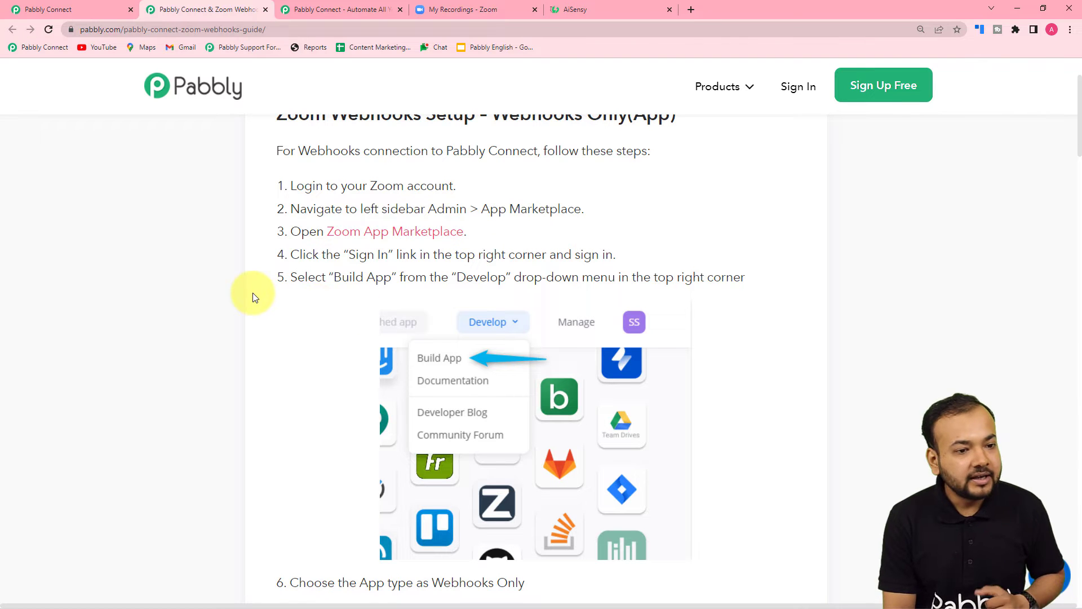
Switch to the Zoom web account and open the App Marketplace from the advanced admin options.
click(461, 12)
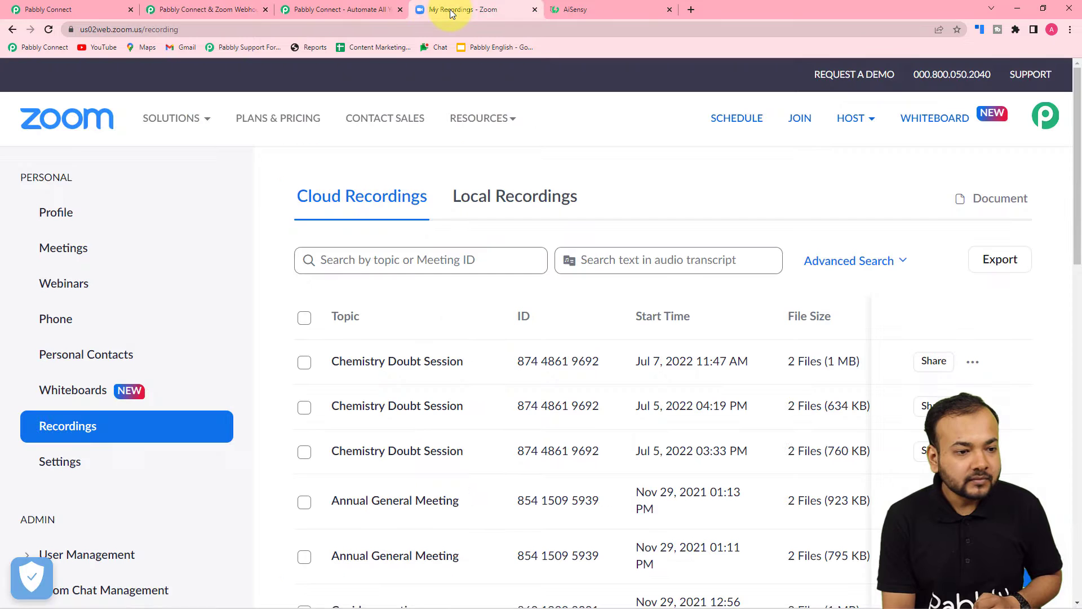
click(75, 120)
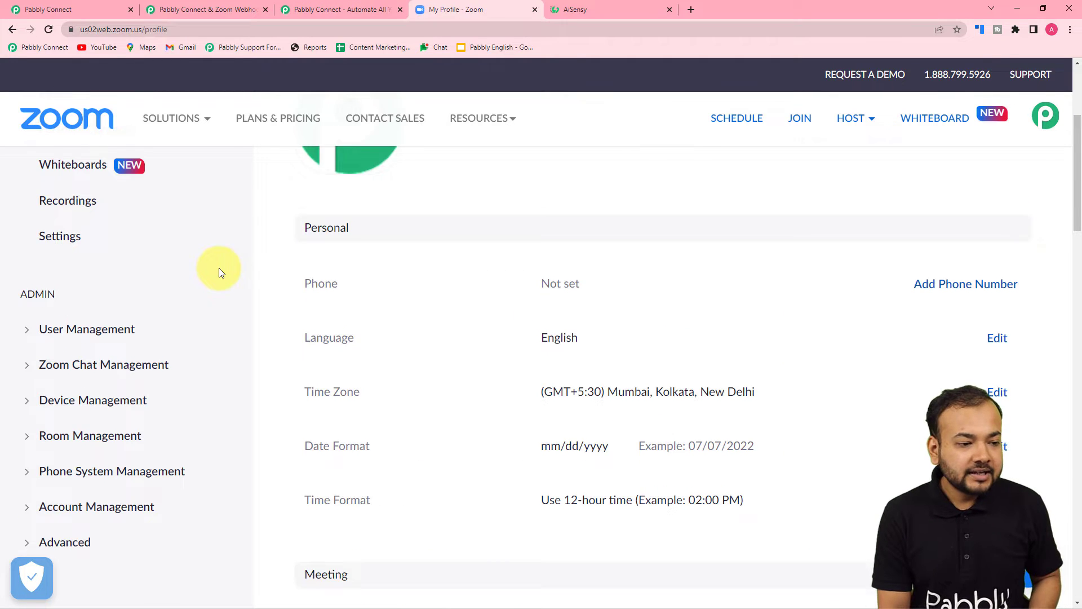
scroll(219, 268, up, 3)
scroll(219, 270, down, 4)
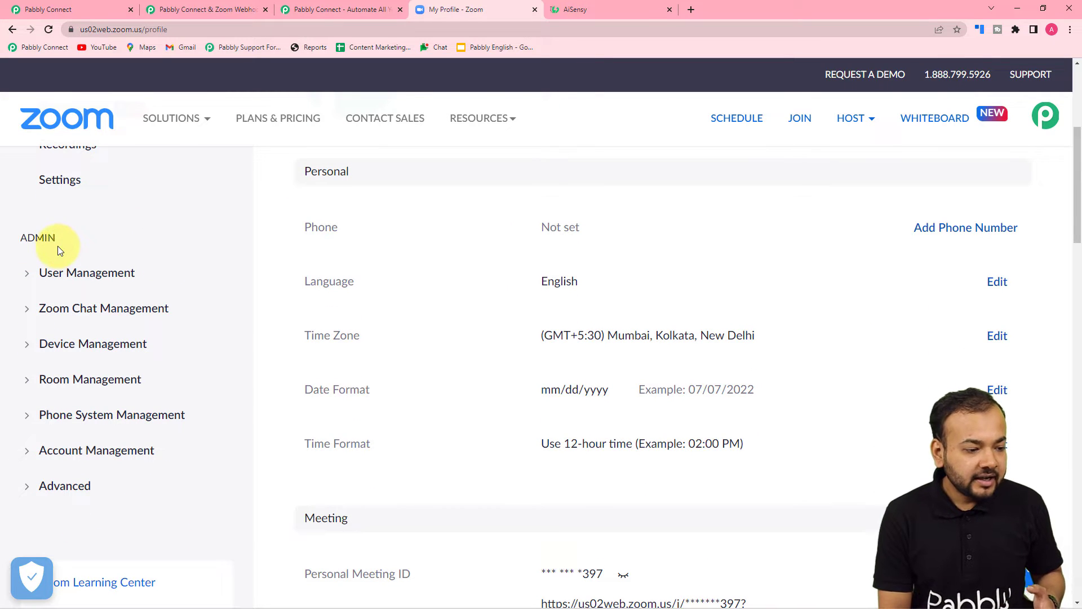
scroll(48, 339, down, 4)
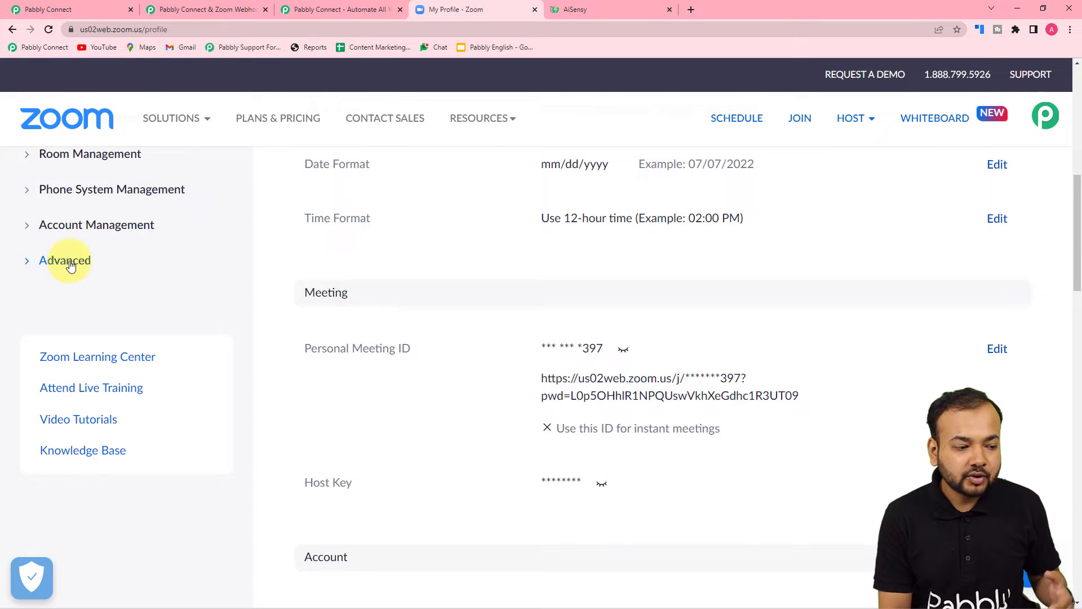
click(70, 265)
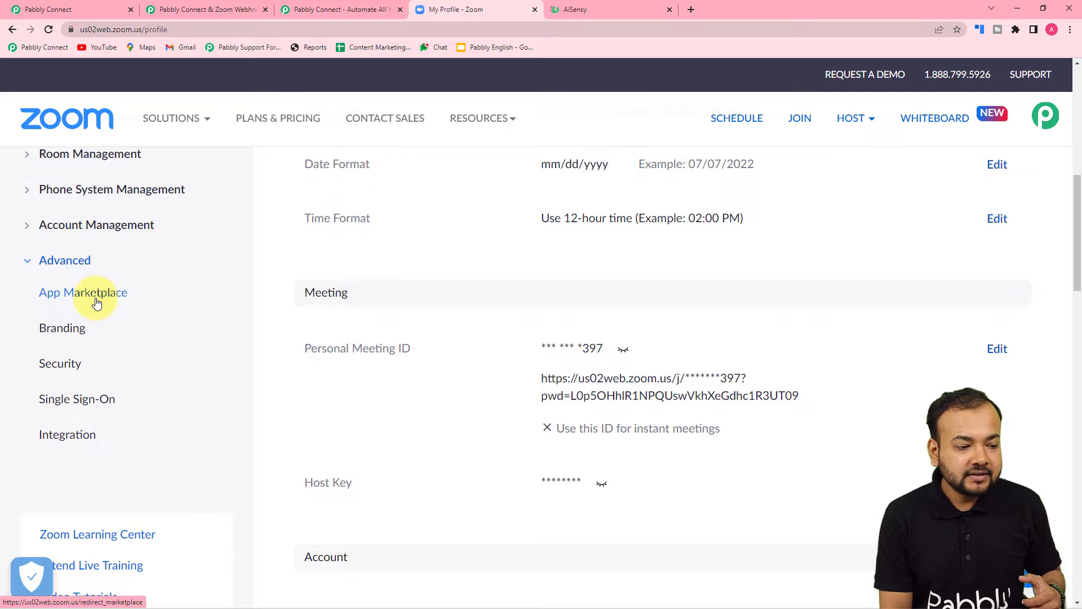
click(75, 294)
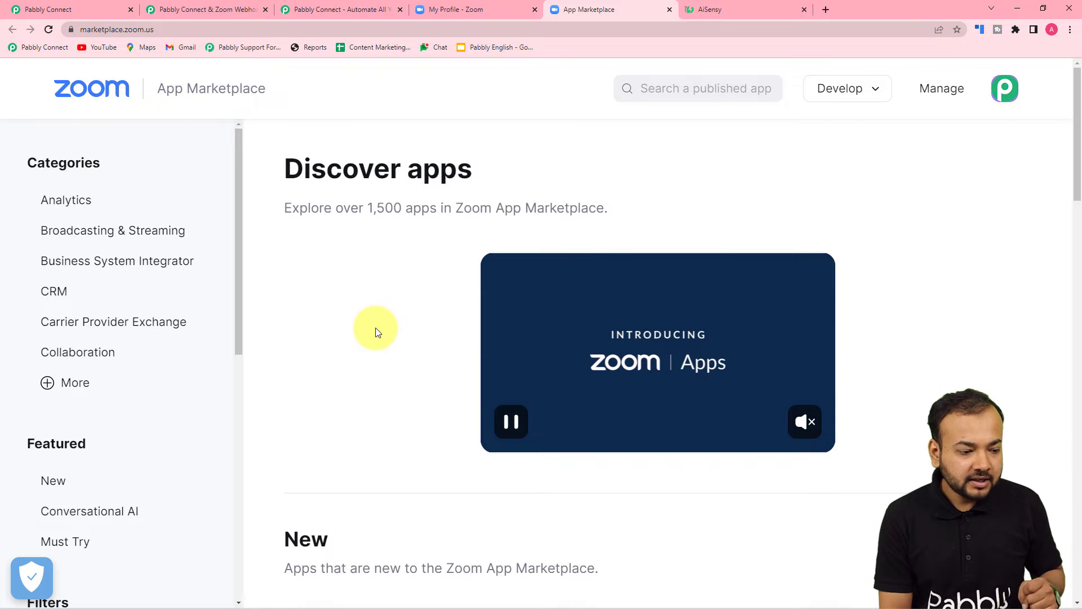
Start building a new Webhook Only app in the Zoom App Marketplace and create it with the name "Zoom Rcordings".
mouse_move(841, 78)
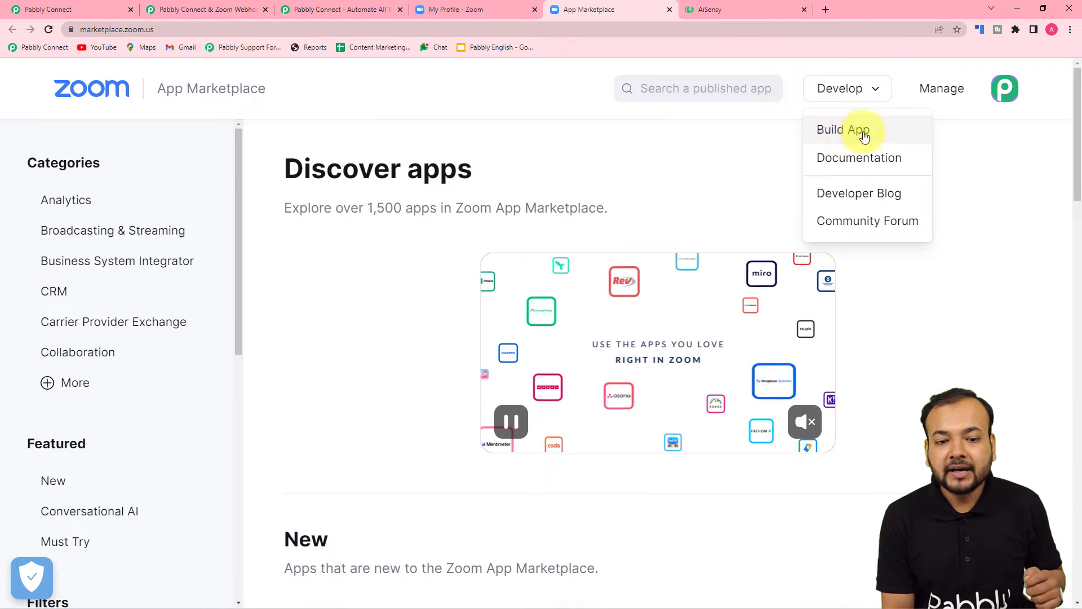
click(829, 139)
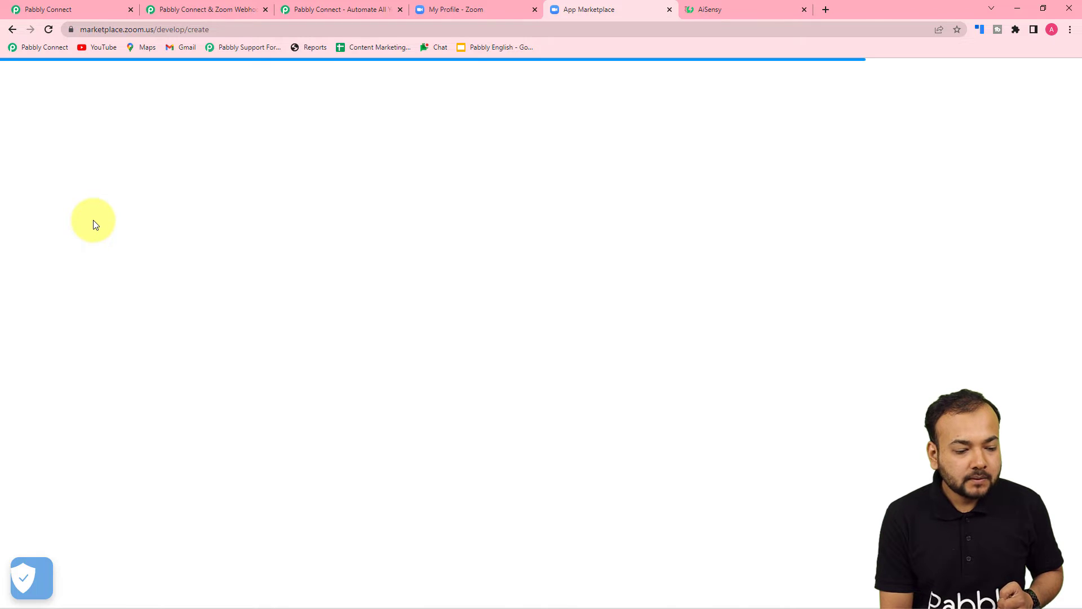
scroll(95, 224, down, 1)
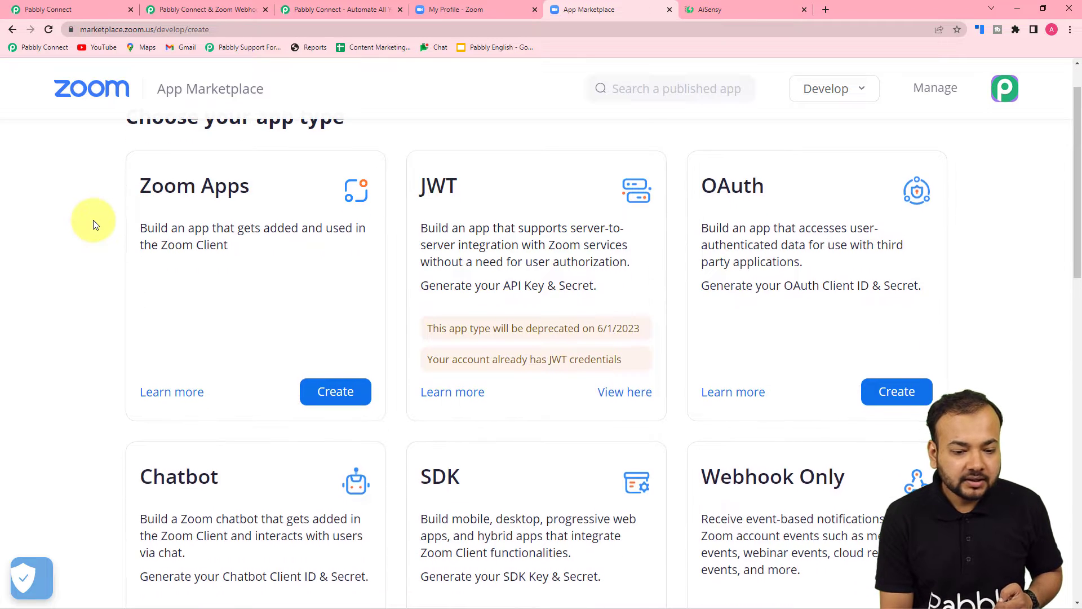
scroll(95, 225, down, 4)
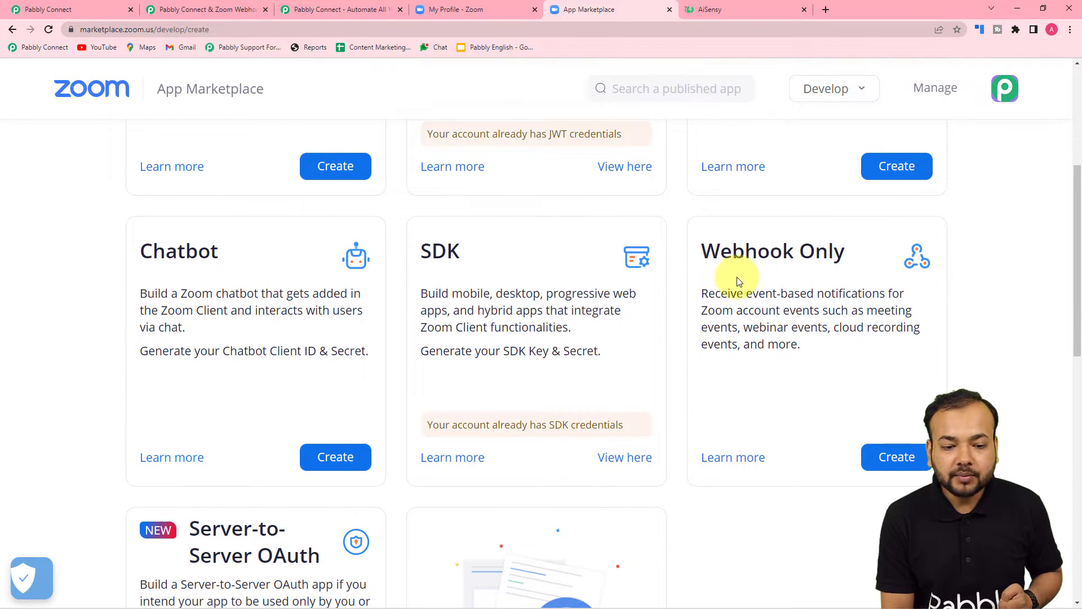
scroll(739, 279, down, 3)
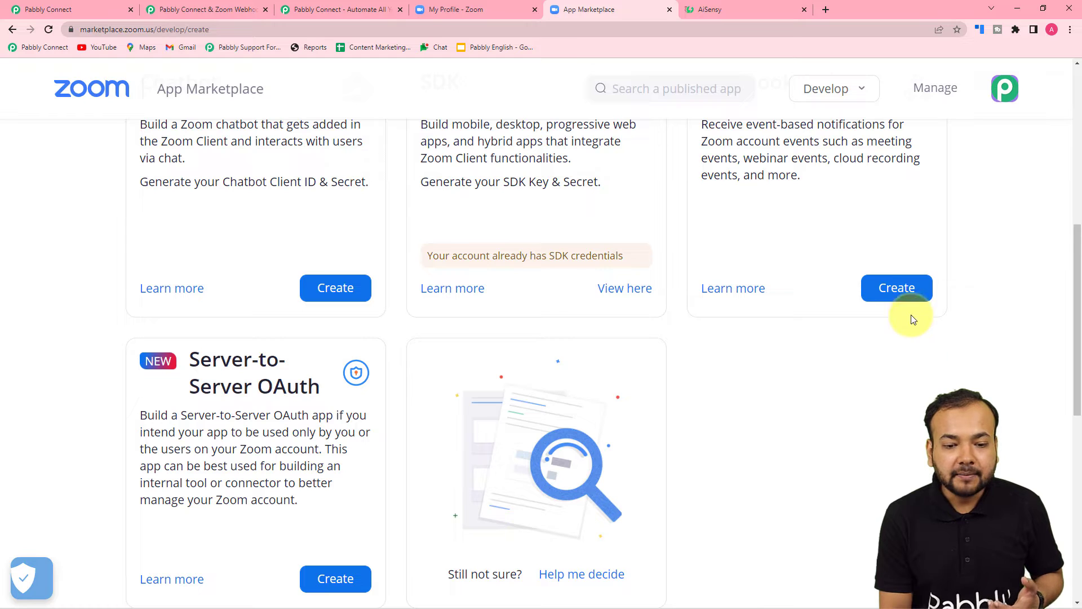
click(899, 287)
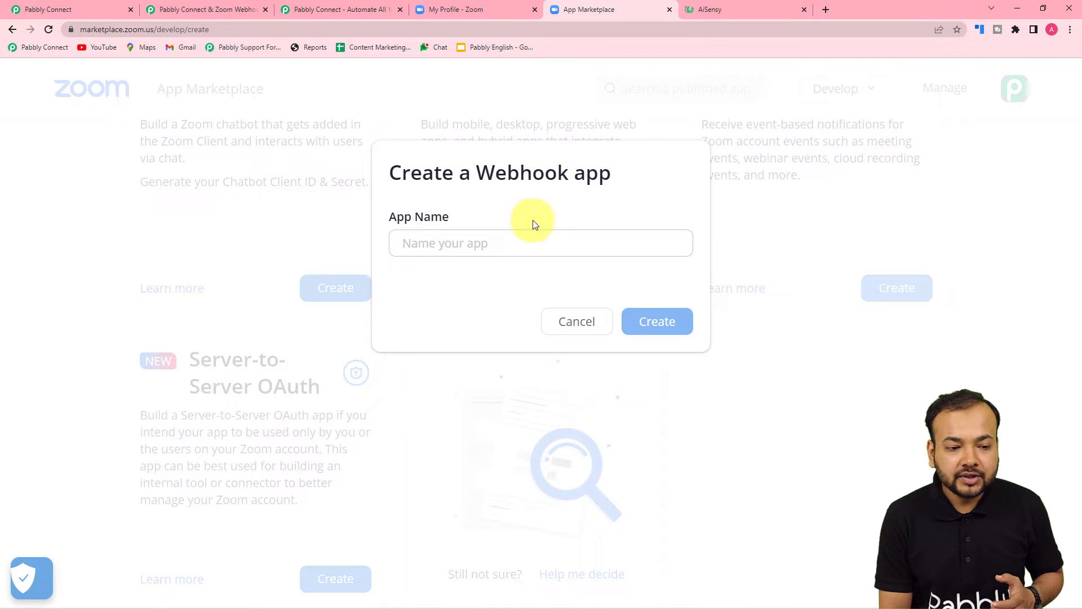
click(518, 245)
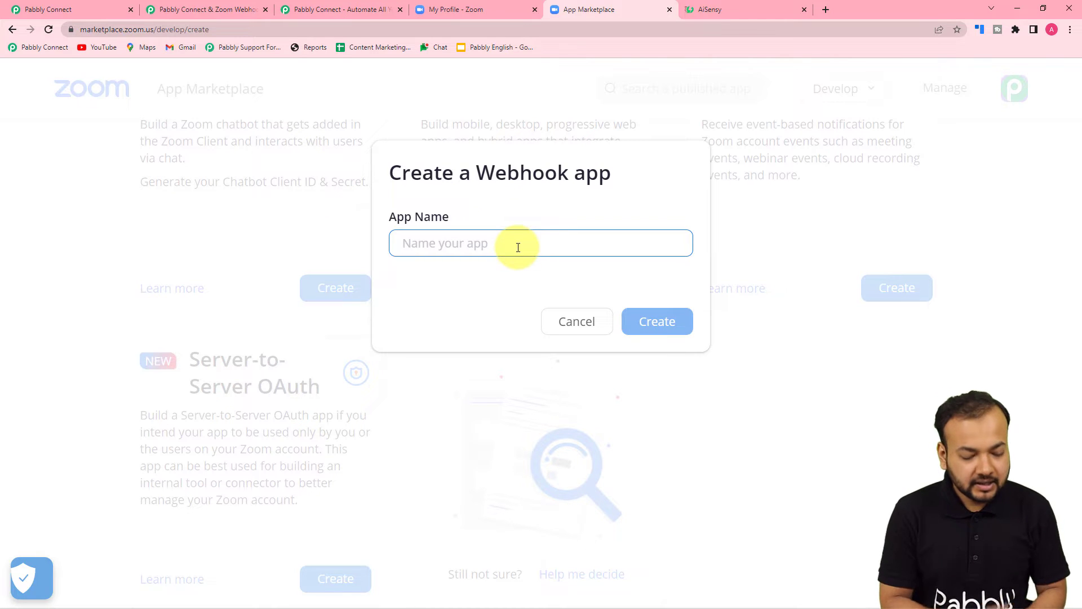
text(Zoom Rcordings)
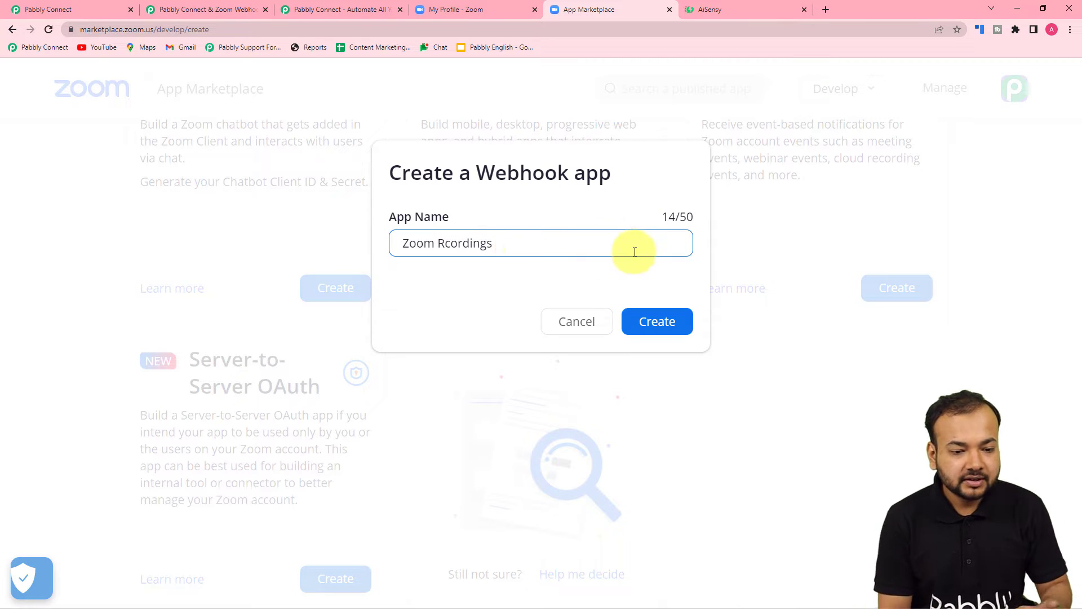
click(674, 326)
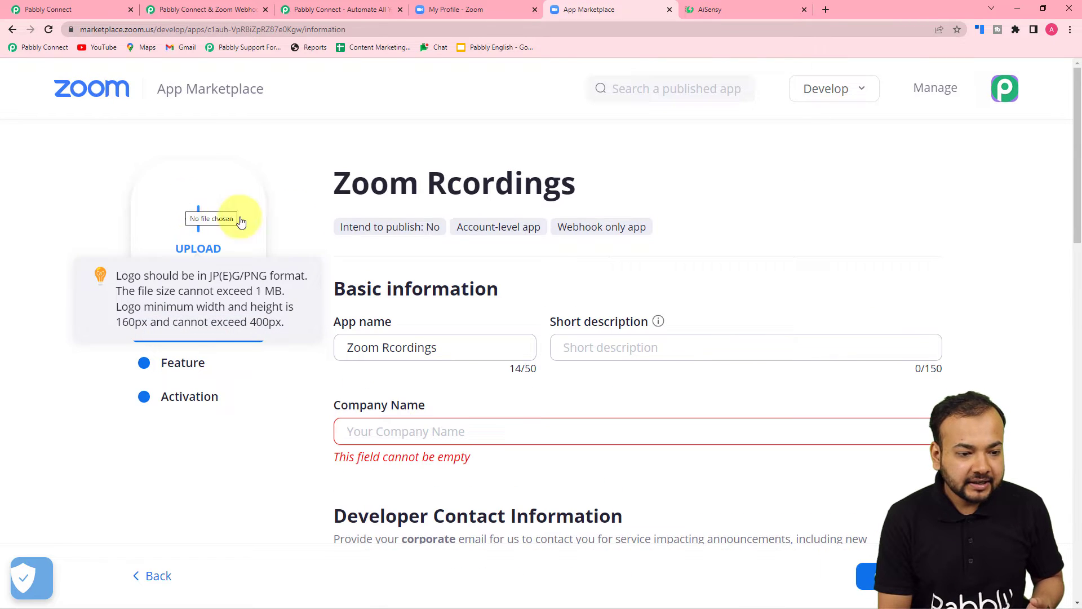
Enter Pabbly as the company name in the webhook app's basic information.
scroll(580, 200, down, 3)
scroll(579, 198, down, 1)
click(447, 210)
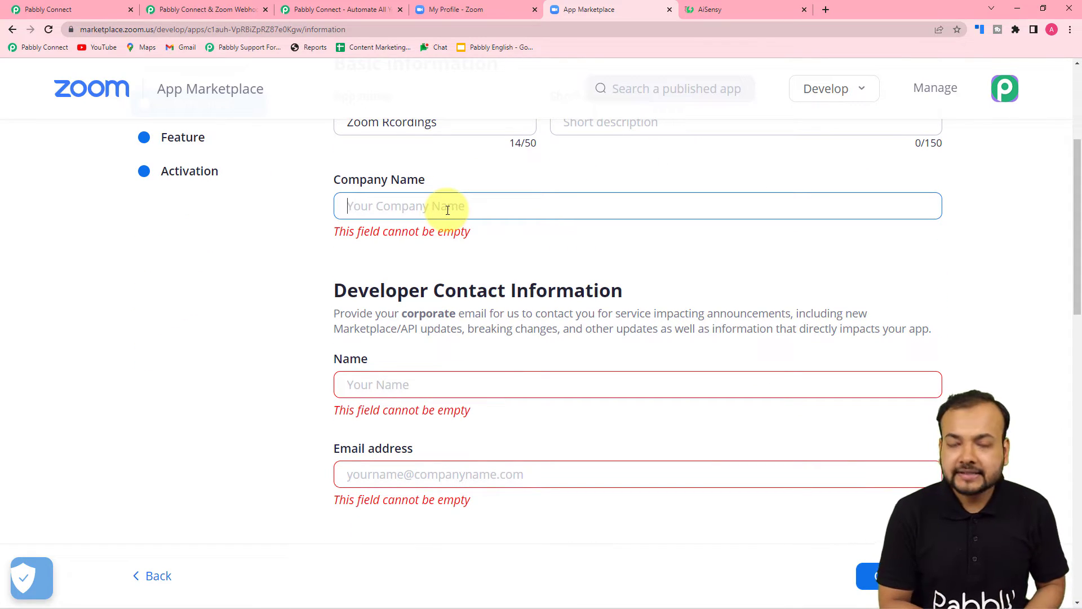
text(p)
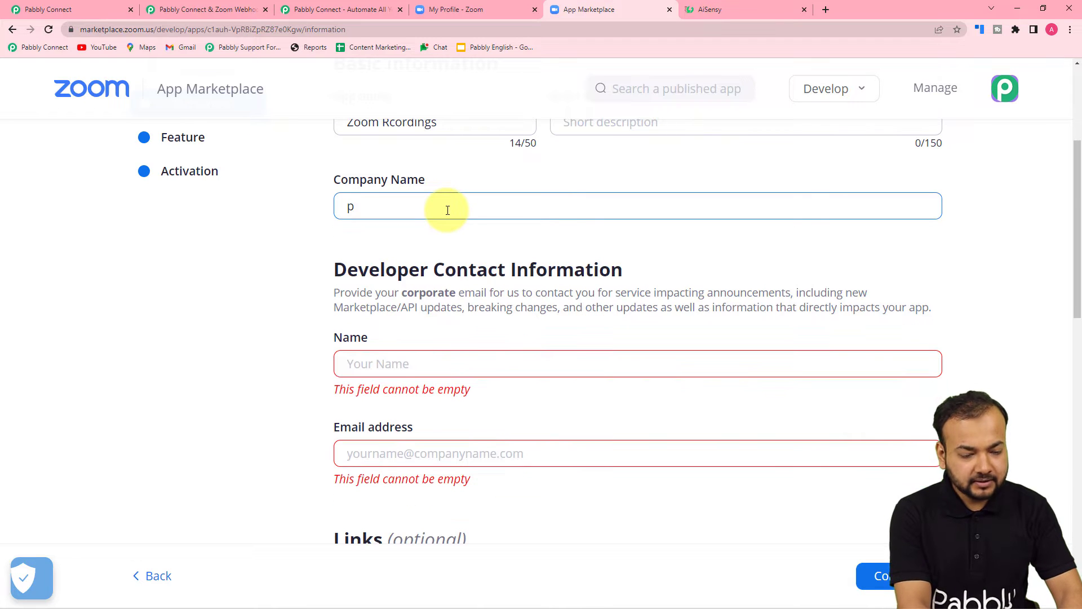
key(BackSpace)
text(P)
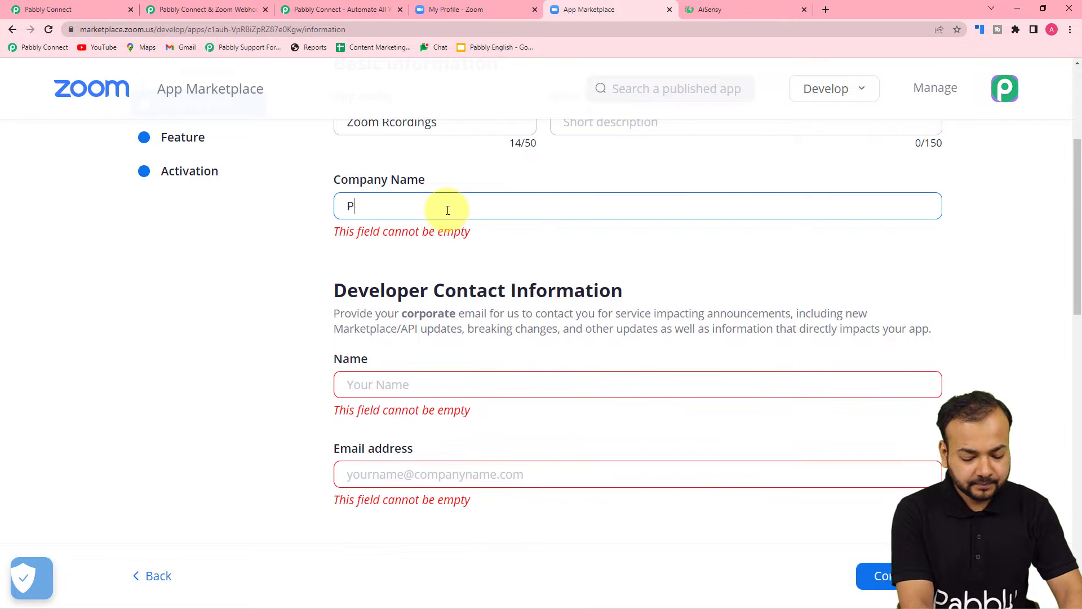
text(abbly)
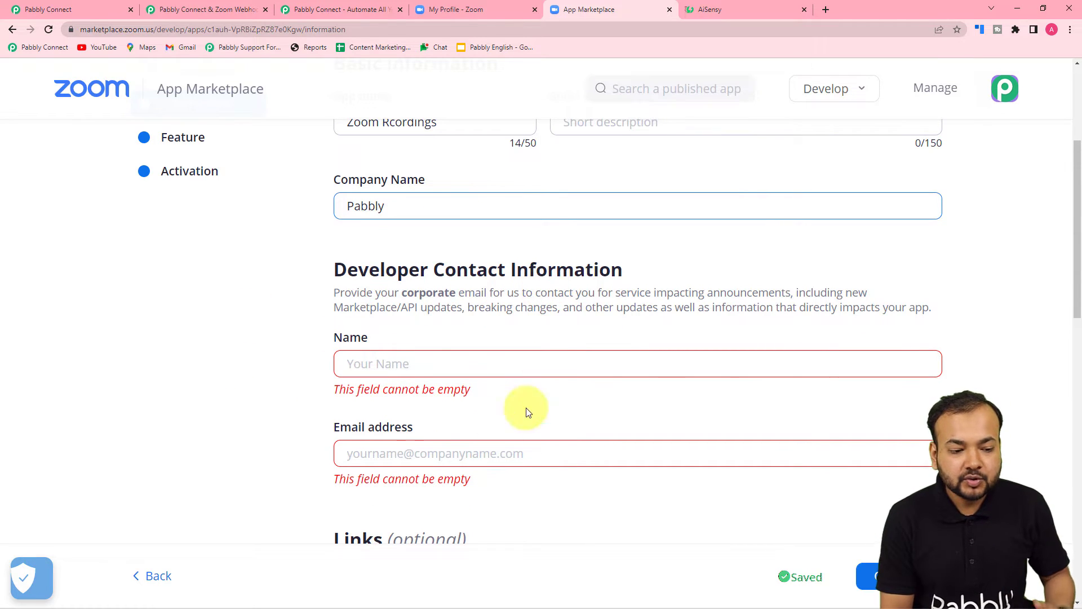
Fill in the developer's contact name and email address, and continue to the app's feature settings.
click(419, 365)
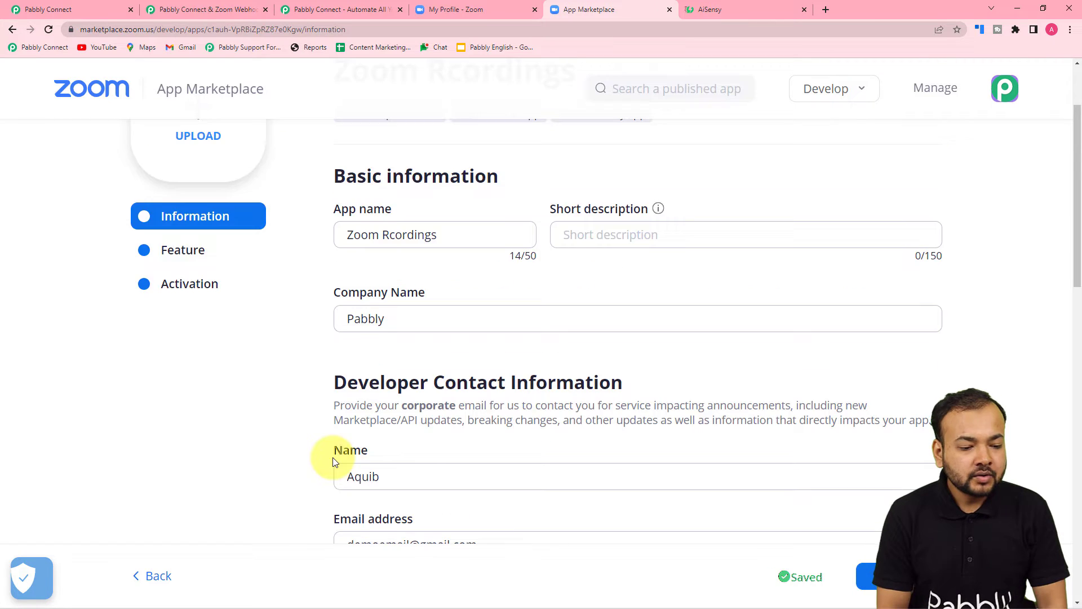
scroll(335, 462, down, 3)
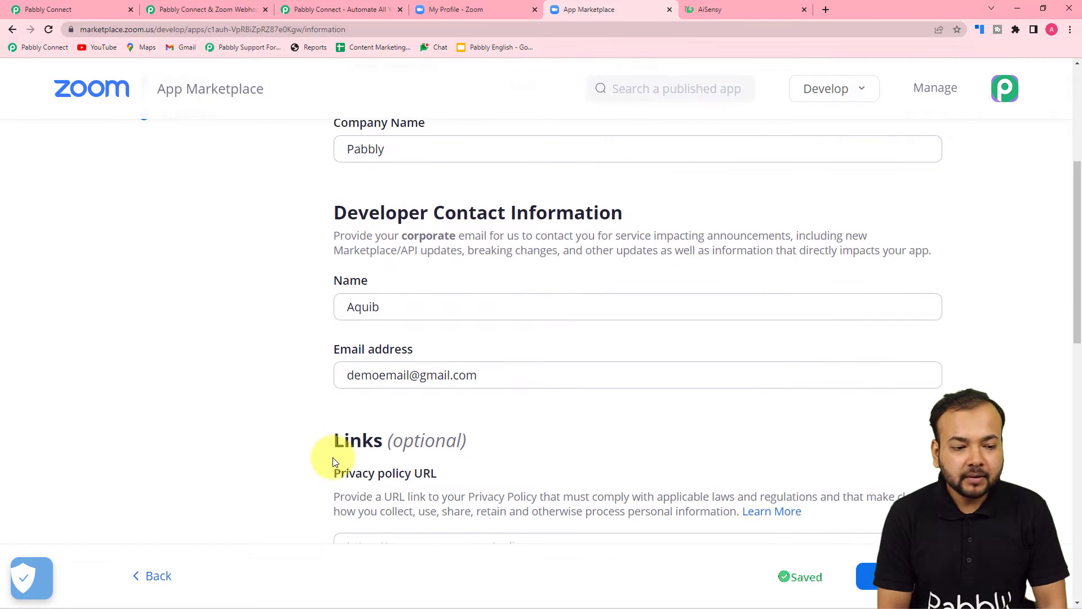
scroll(335, 460, down, 3)
click(873, 575)
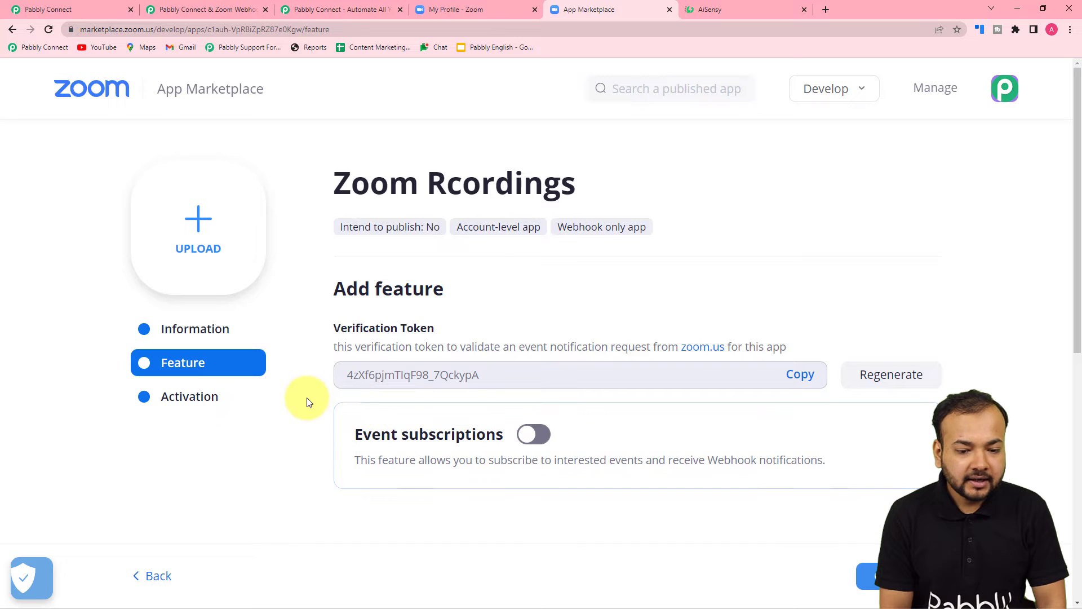
Enable event subscriptions for the webhook app and add a new event subscription.
scroll(305, 401, down, 3)
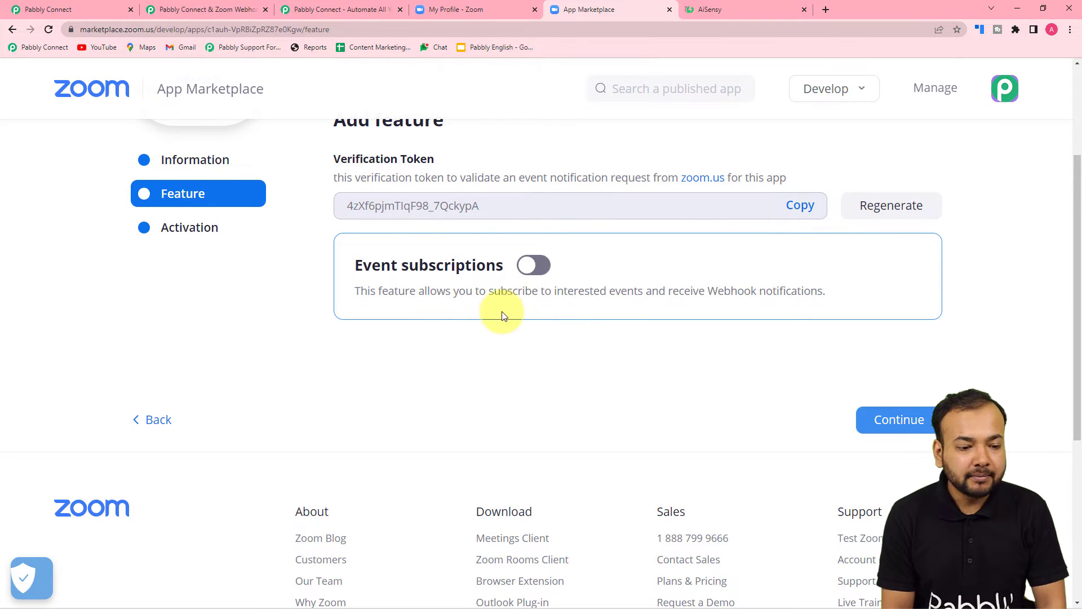
click(516, 270)
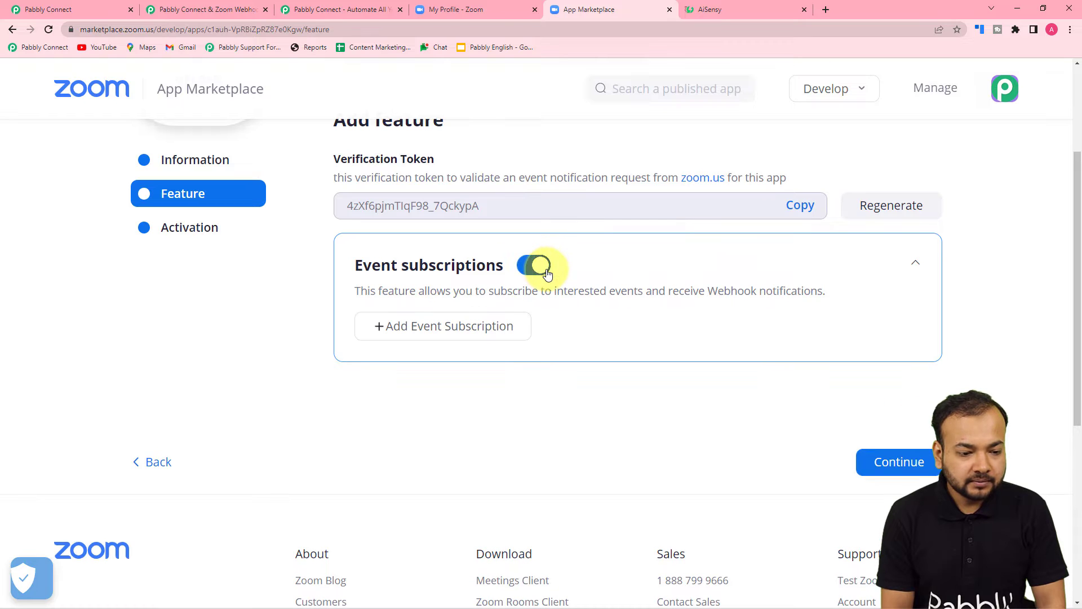
click(423, 327)
scroll(422, 333, down, 2)
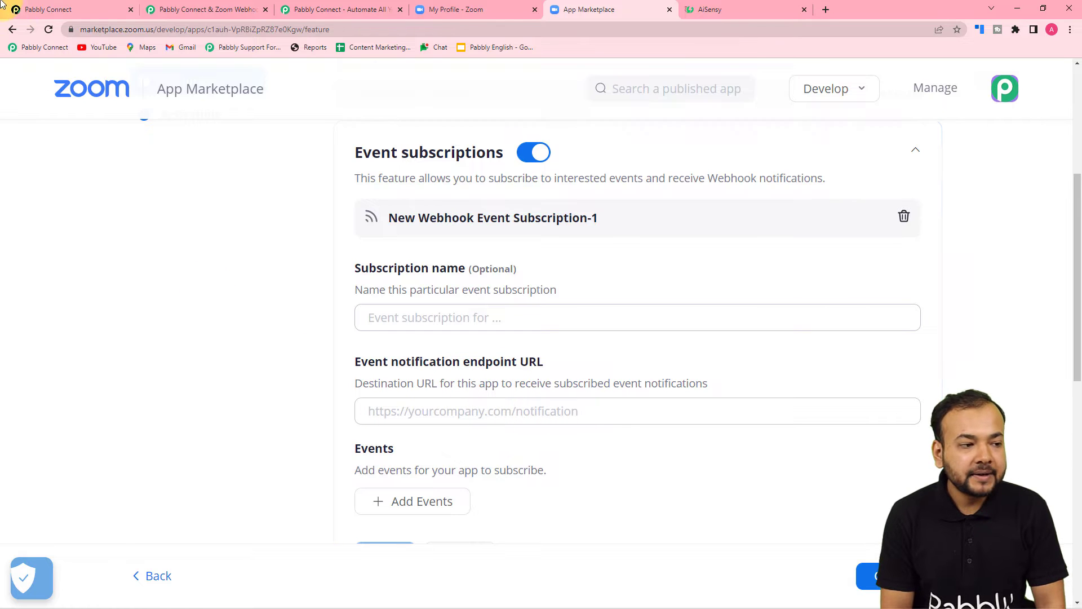
Check the webhook URL in Pabbly Connect, and name the Zoom event subscription "Zoom Meet Recordings".
click(31, 9)
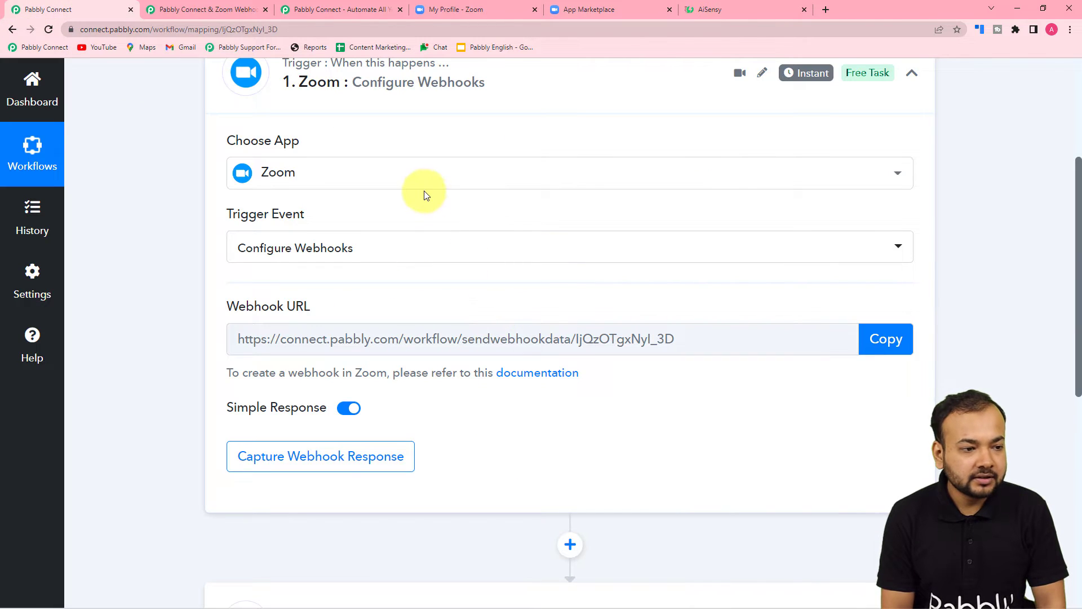
click(561, 11)
click(453, 326)
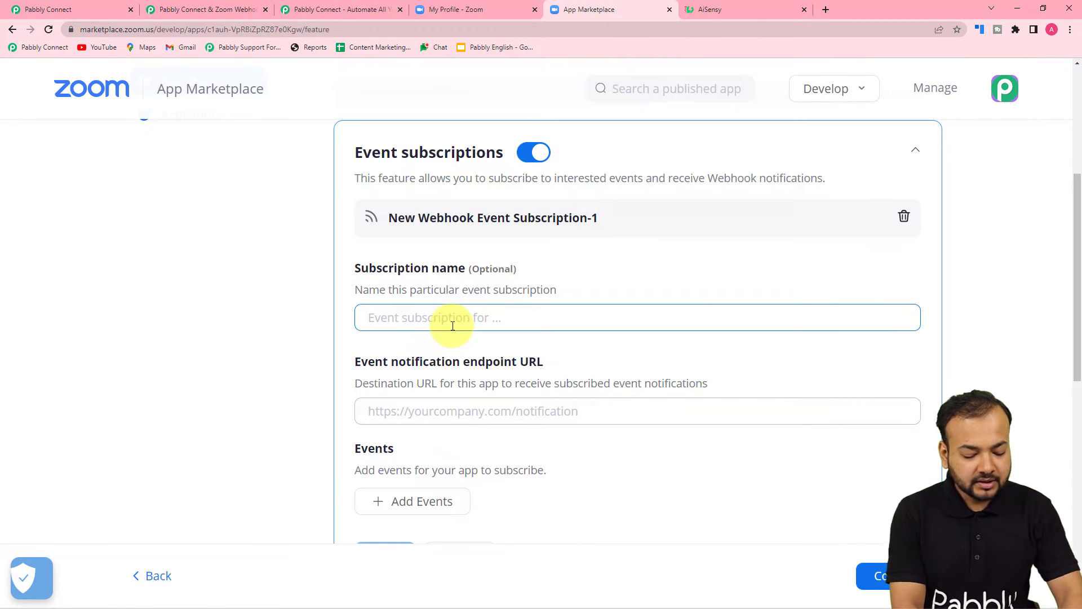
text(Z)
key(BackSpace)
text(Zoom Meet Recordings)
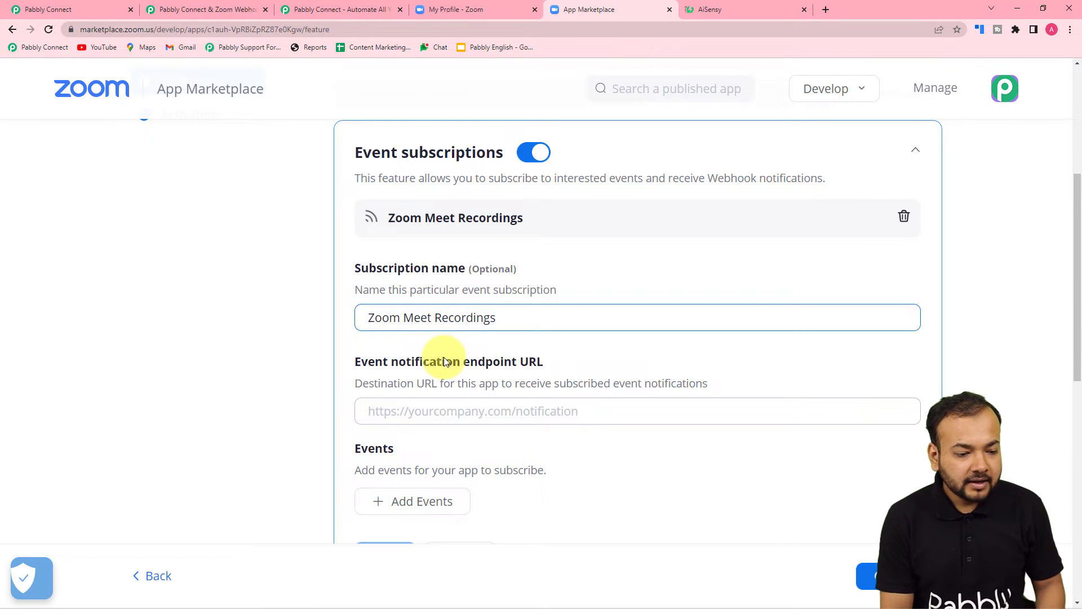
Copy the trigger's webhook URL from Pabbly Connect and paste it as the Zoom subscription's event notification endpoint URL.
click(445, 411)
click(68, 9)
click(889, 337)
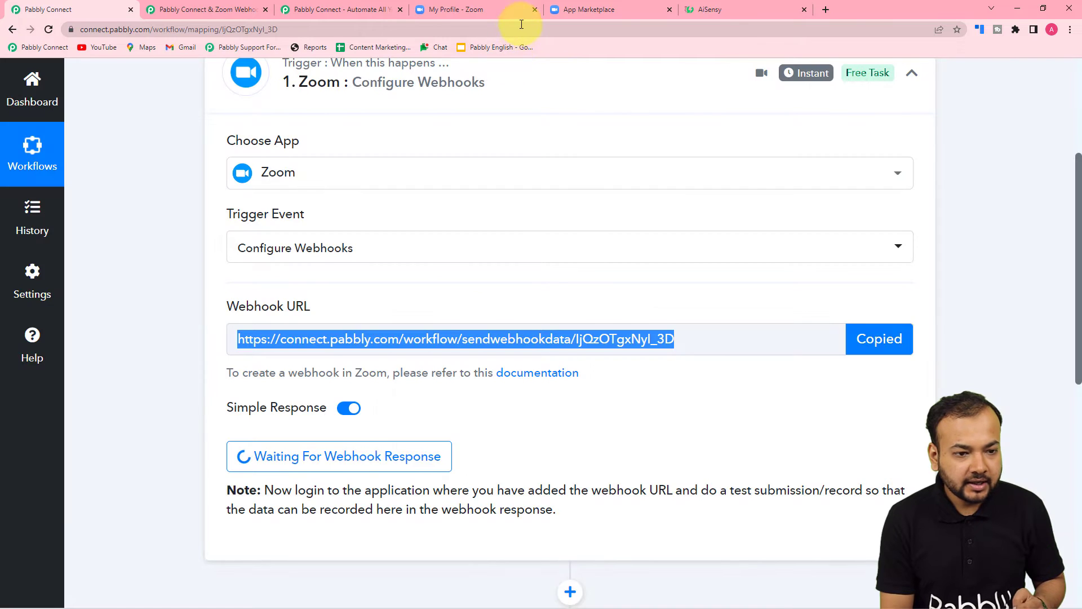
click(589, 9)
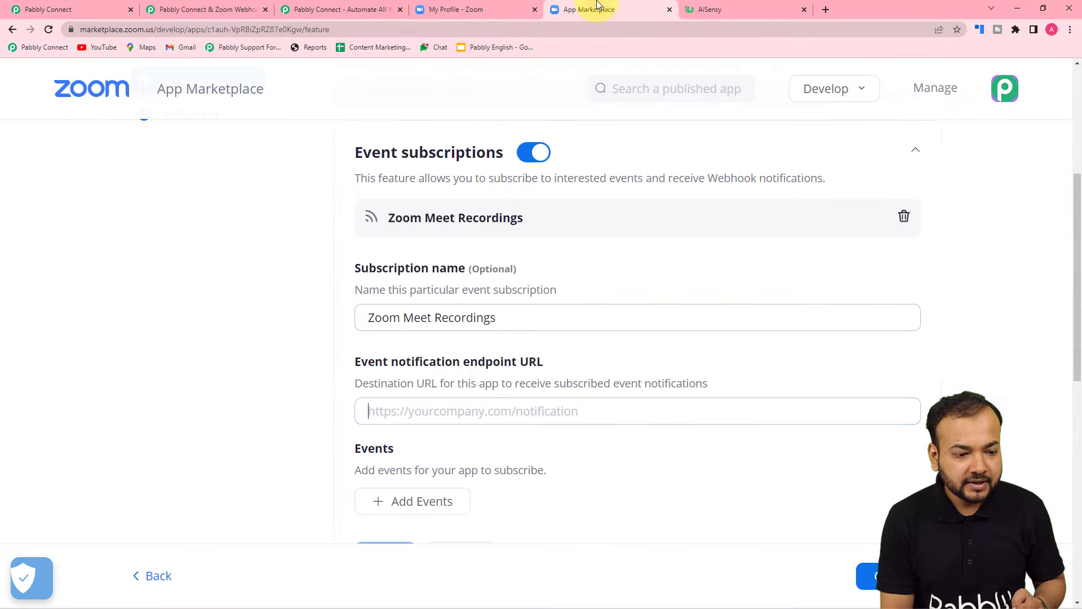
right_click(418, 413)
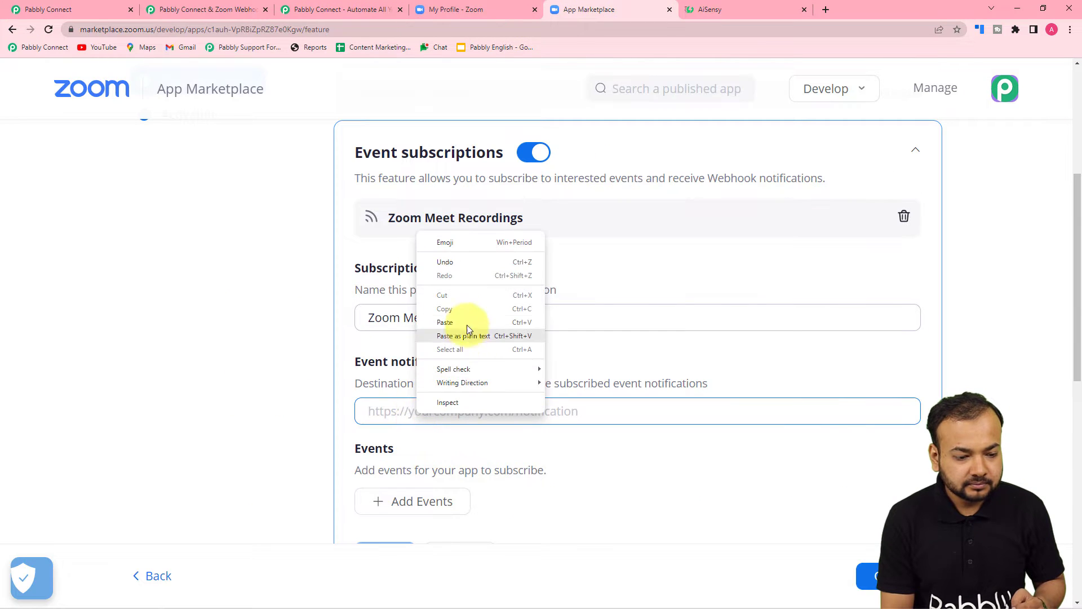
click(452, 337)
click(282, 356)
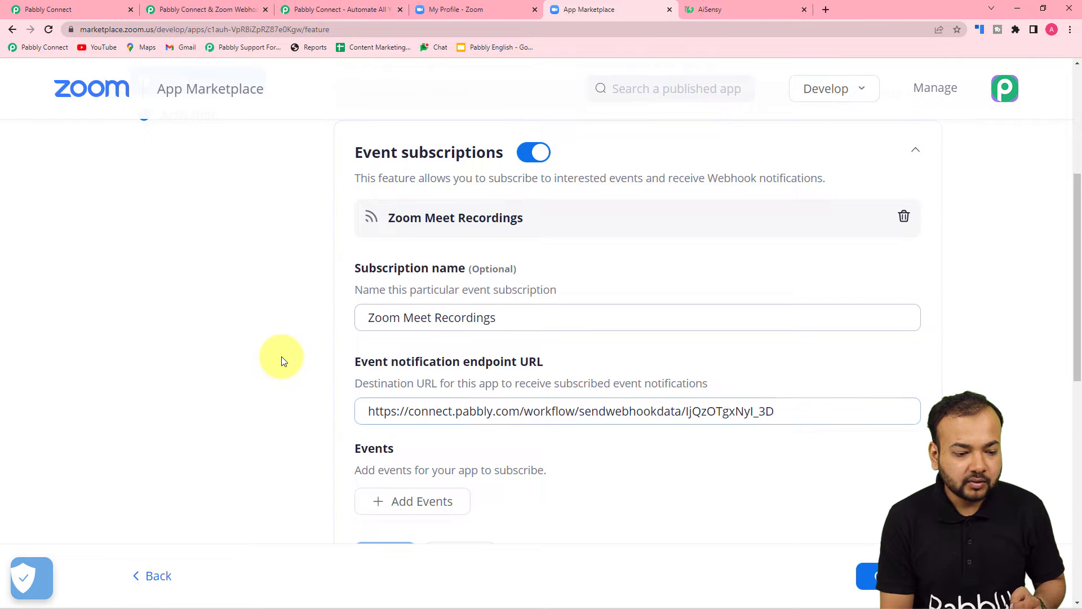
Add the Recording event type "All Recordings have completed" to the event subscription.
scroll(282, 356, down, 3)
scroll(499, 217, up, 3)
scroll(459, 298, down, 2)
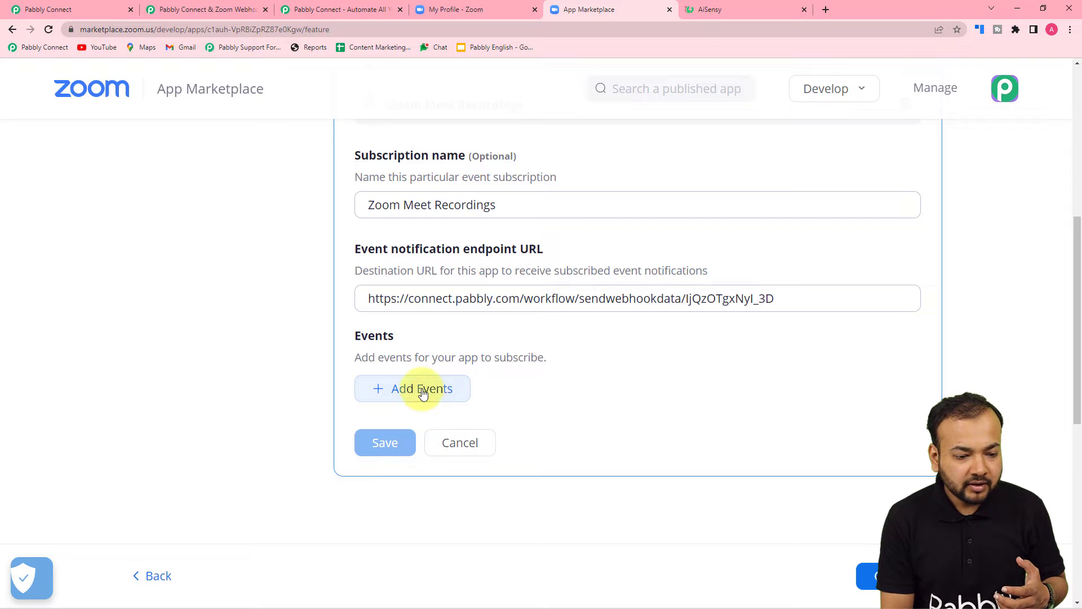
click(423, 393)
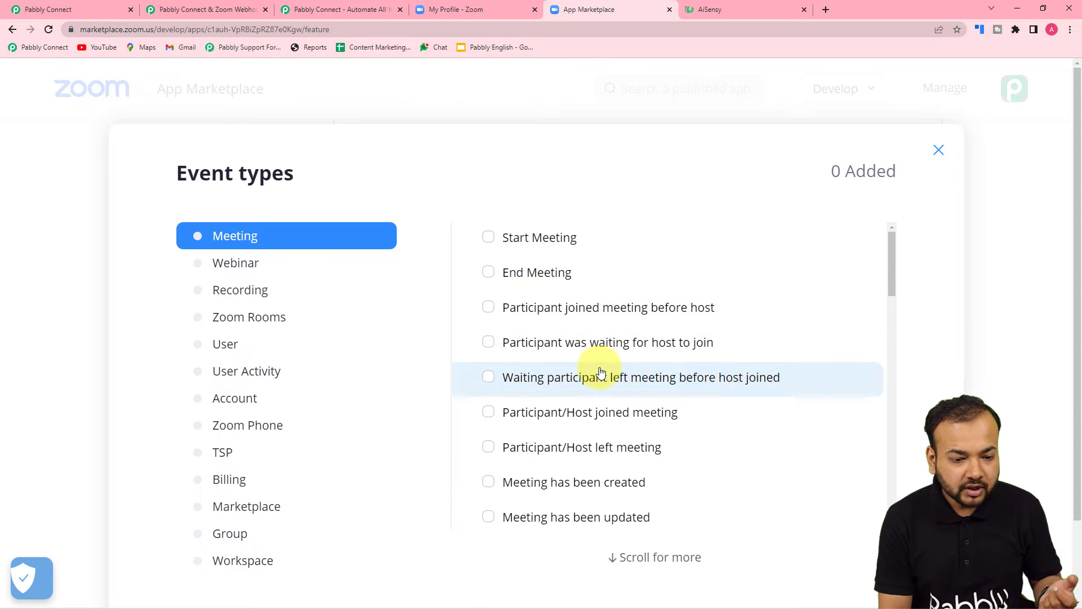
scroll(572, 338, down, 3)
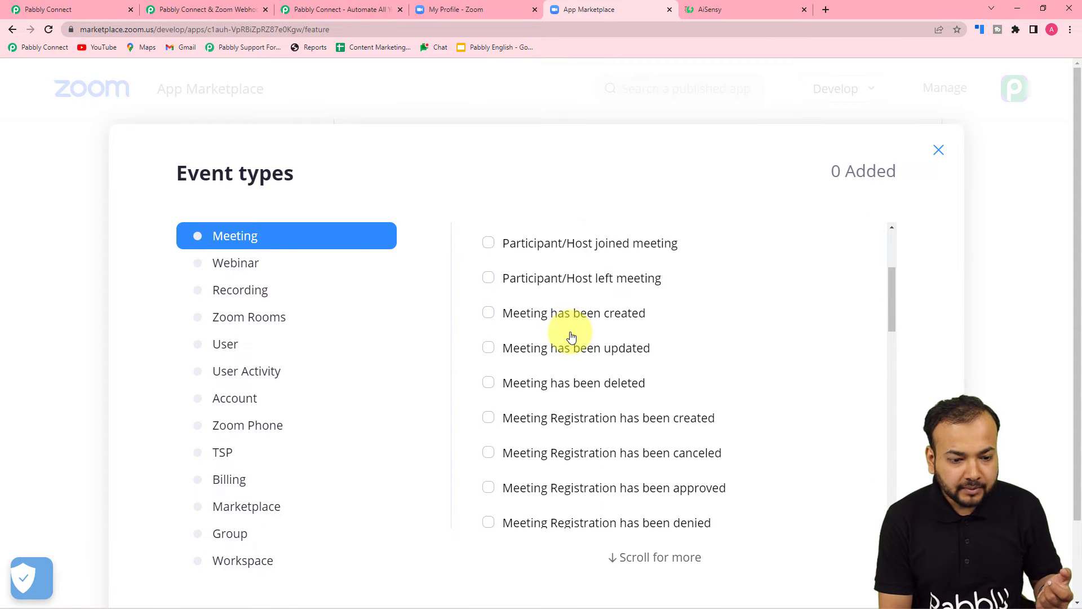
scroll(572, 337, down, 5)
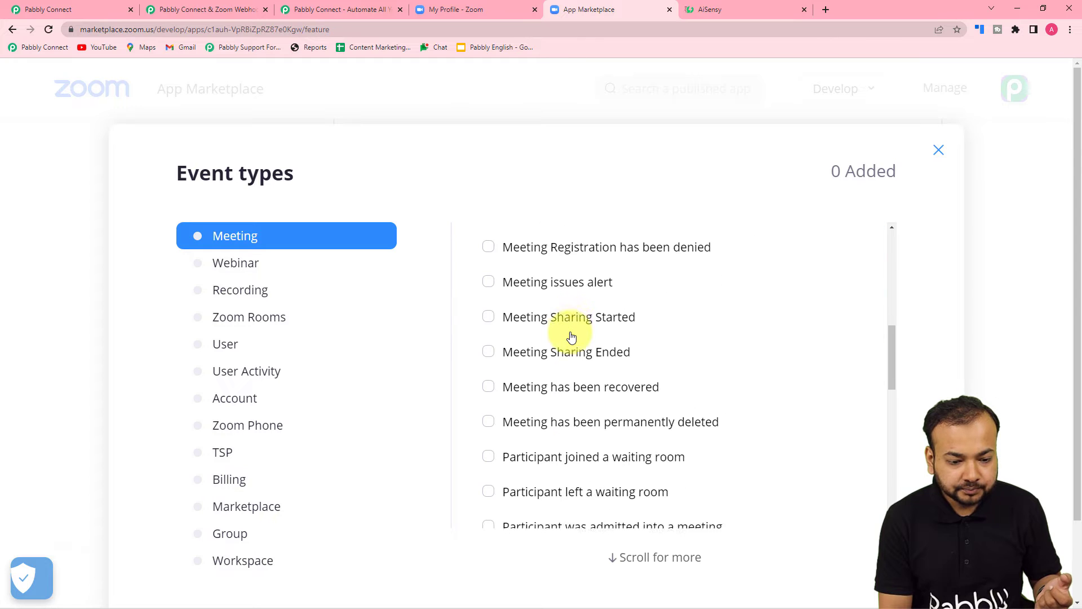
click(243, 290)
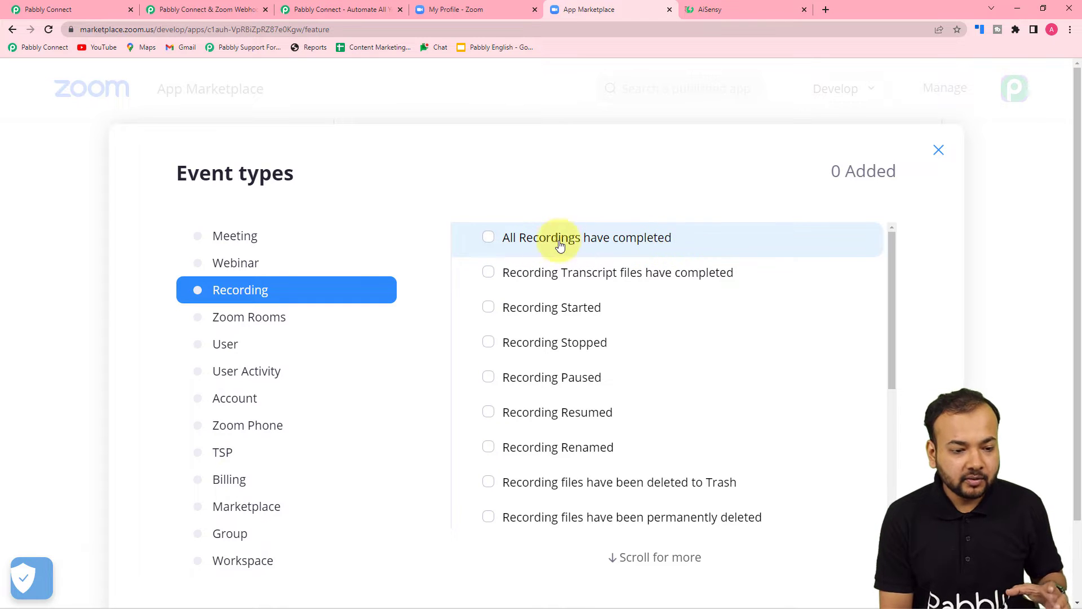
click(489, 239)
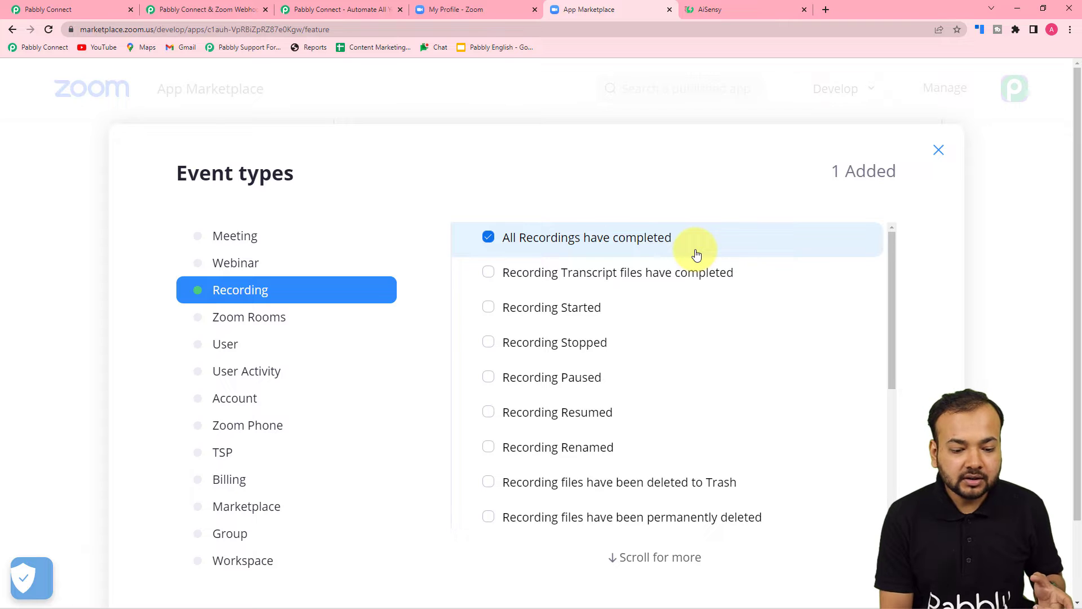
scroll(754, 374, down, 5)
scroll(929, 420, down, 2)
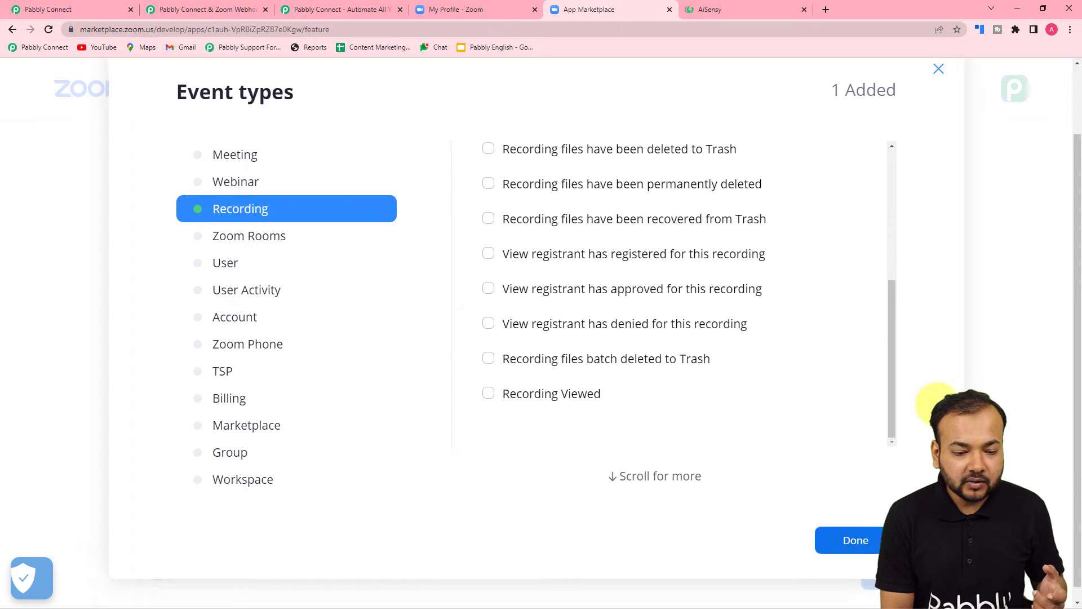
click(846, 526)
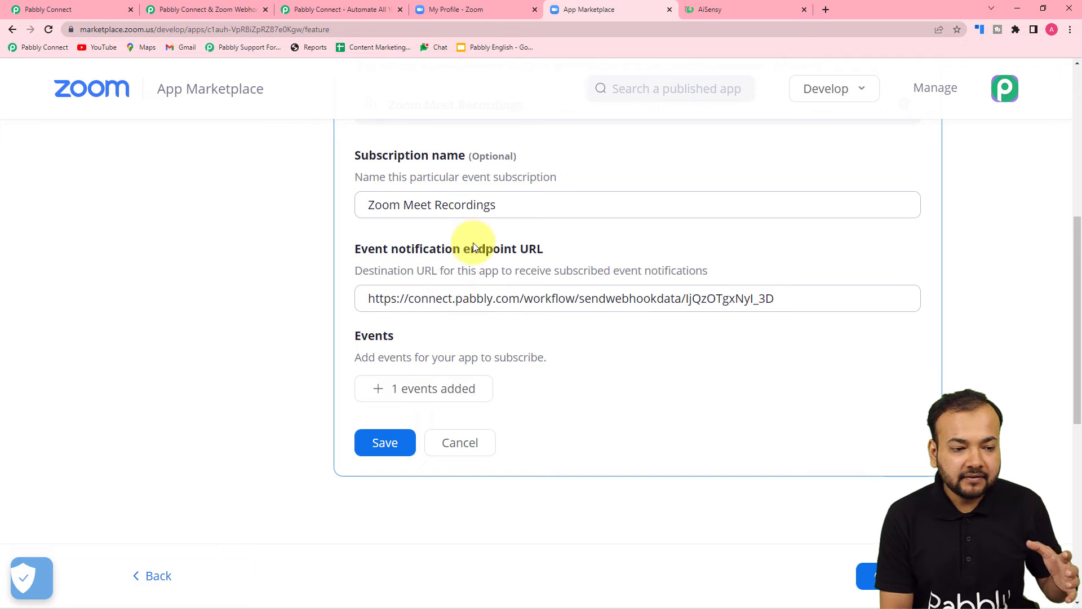
scroll(473, 247, up, 2)
scroll(476, 244, down, 5)
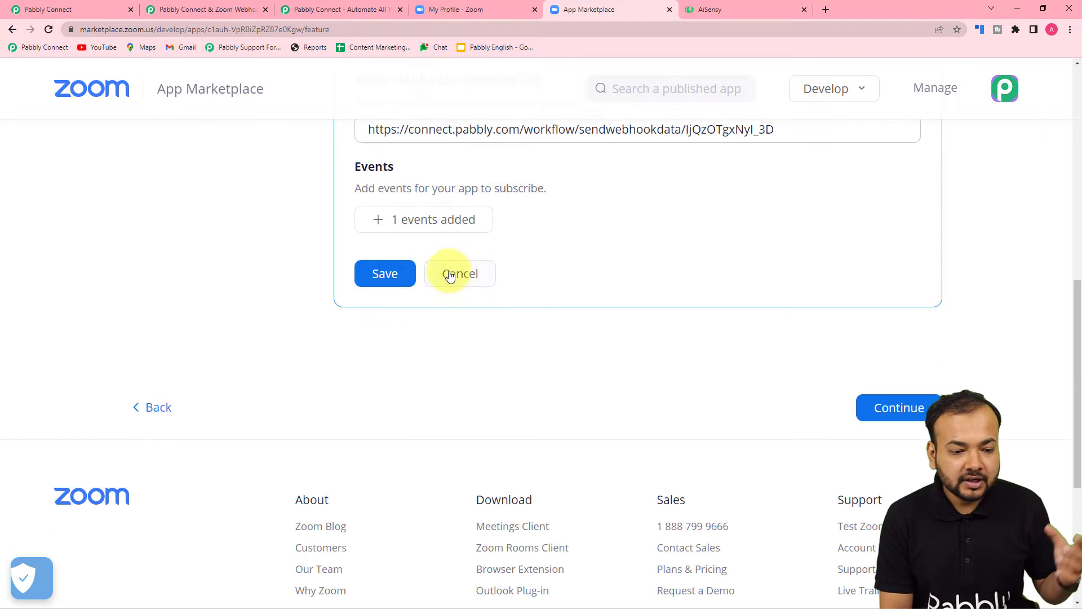
Save the "Zoom Meet Recordings" event subscription and continue to the webhook app's activation page.
click(388, 273)
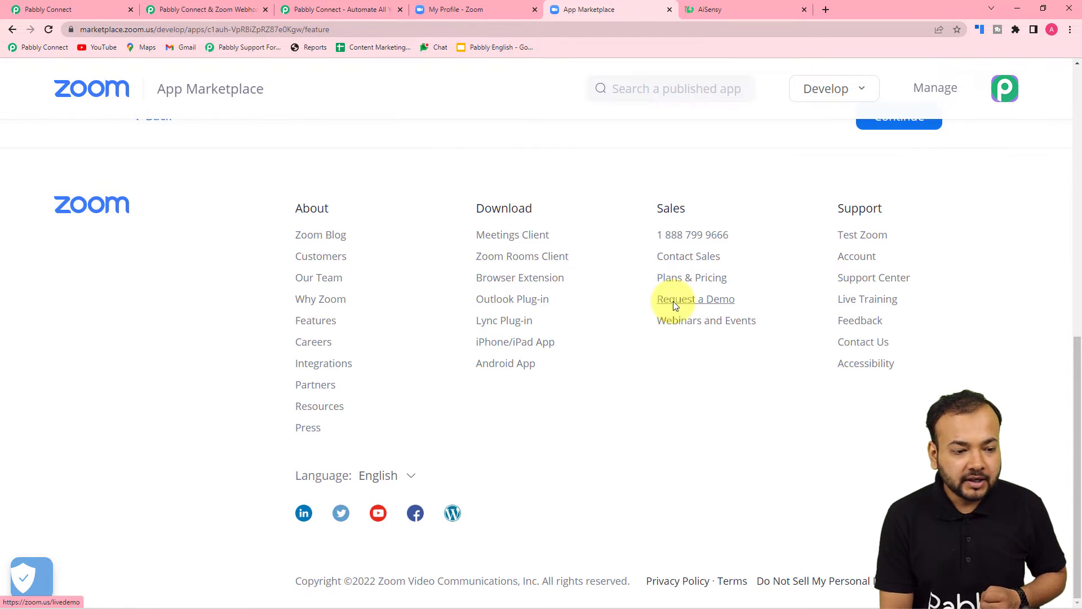
scroll(675, 306, up, 6)
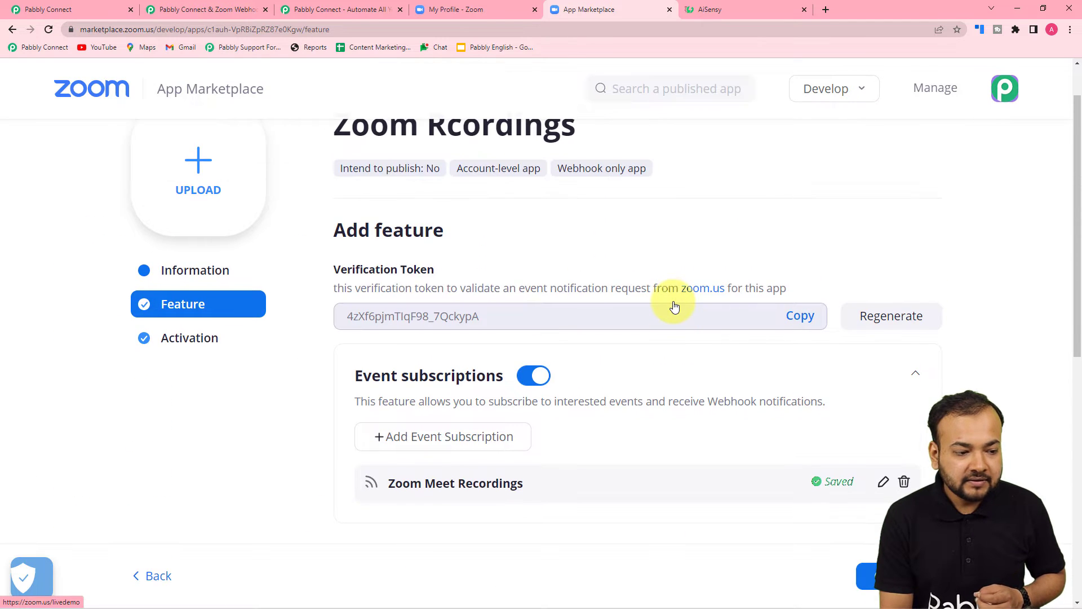
scroll(675, 306, up, 1)
scroll(675, 306, down, 3)
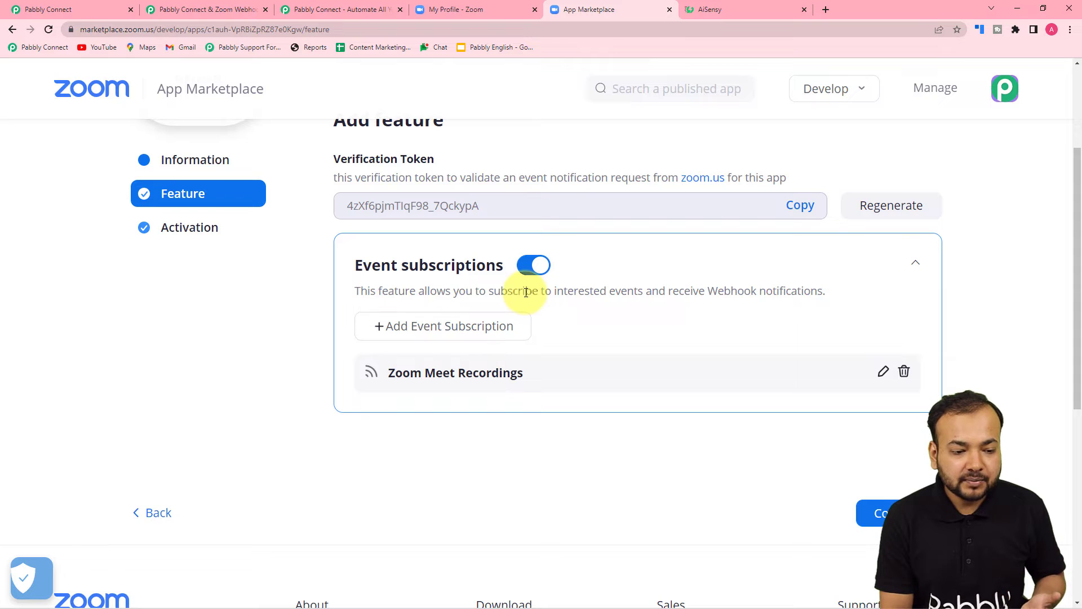
click(881, 516)
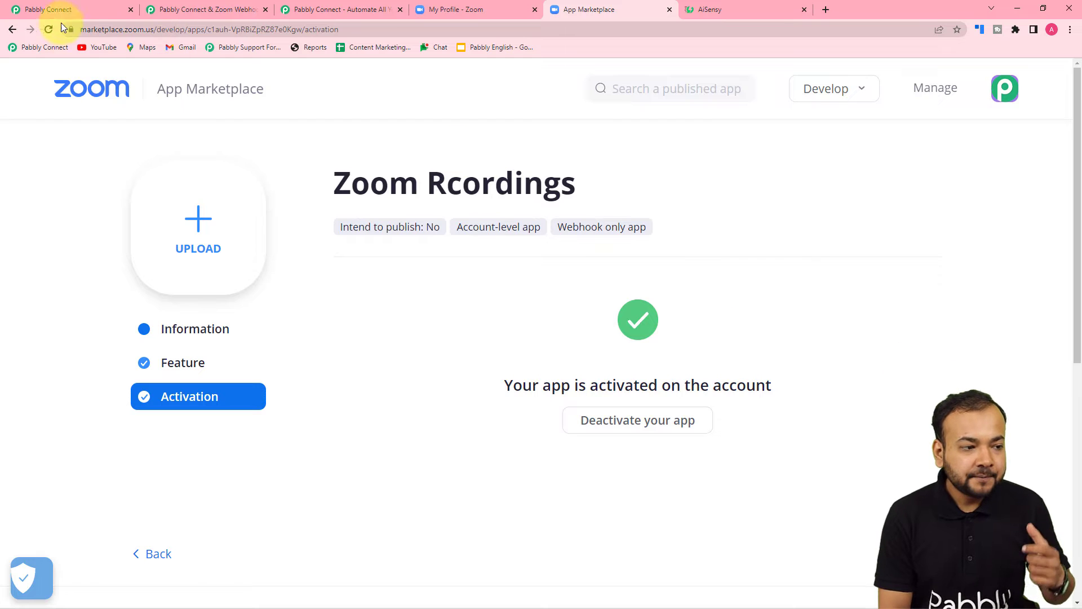
Check the trigger's webhook response status in Pabbly Connect, and open the upcoming meetings list in the Zoom web portal.
click(39, 9)
scroll(176, 245, down, 3)
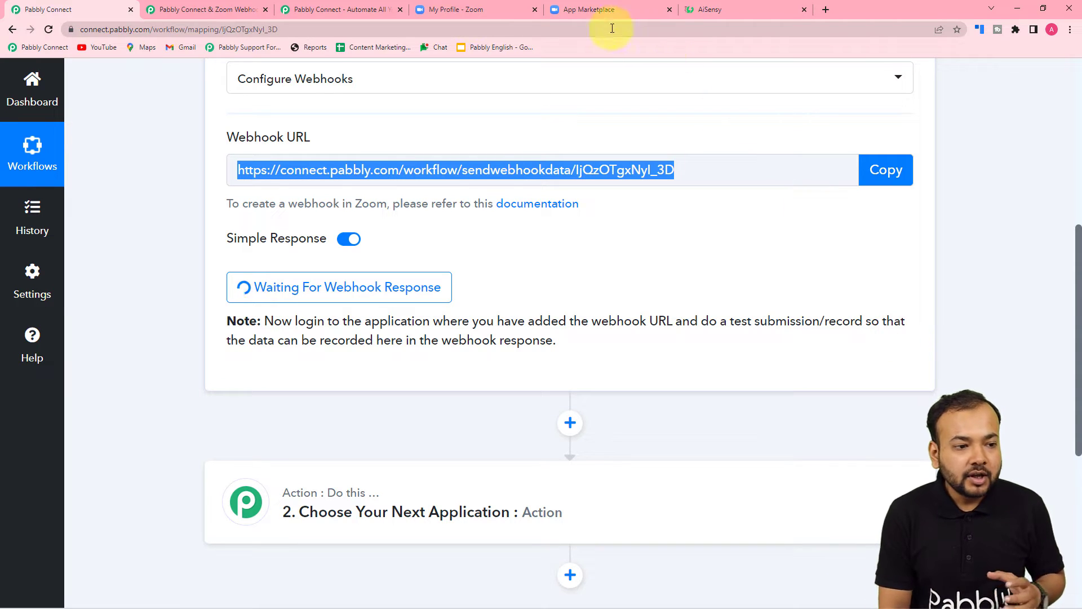
click(463, 10)
scroll(225, 251, up, 9)
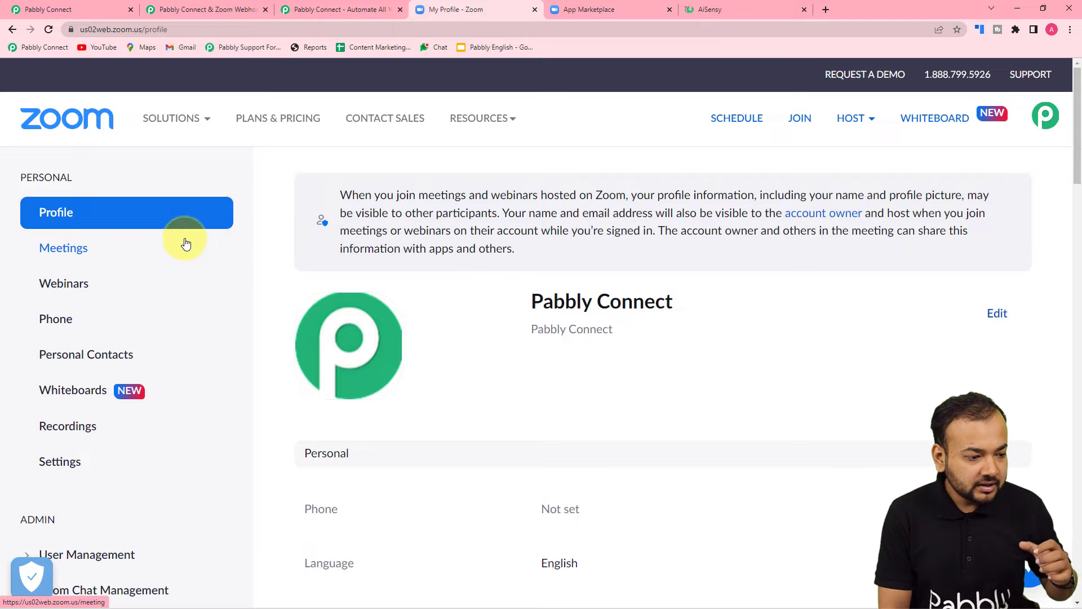
click(68, 253)
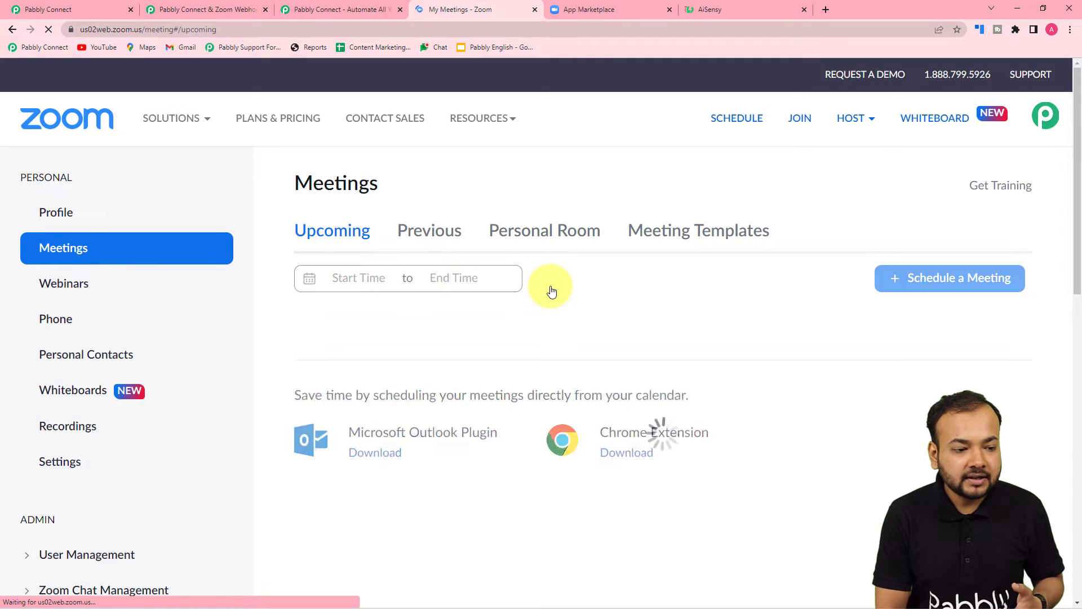
scroll(551, 292, down, 1)
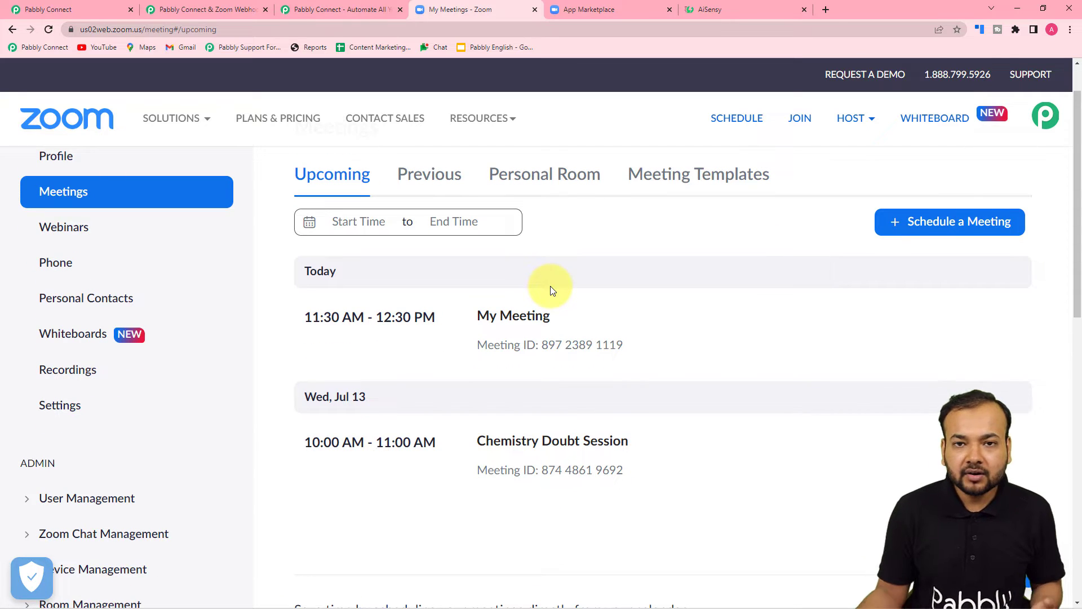
scroll(550, 286, down, 2)
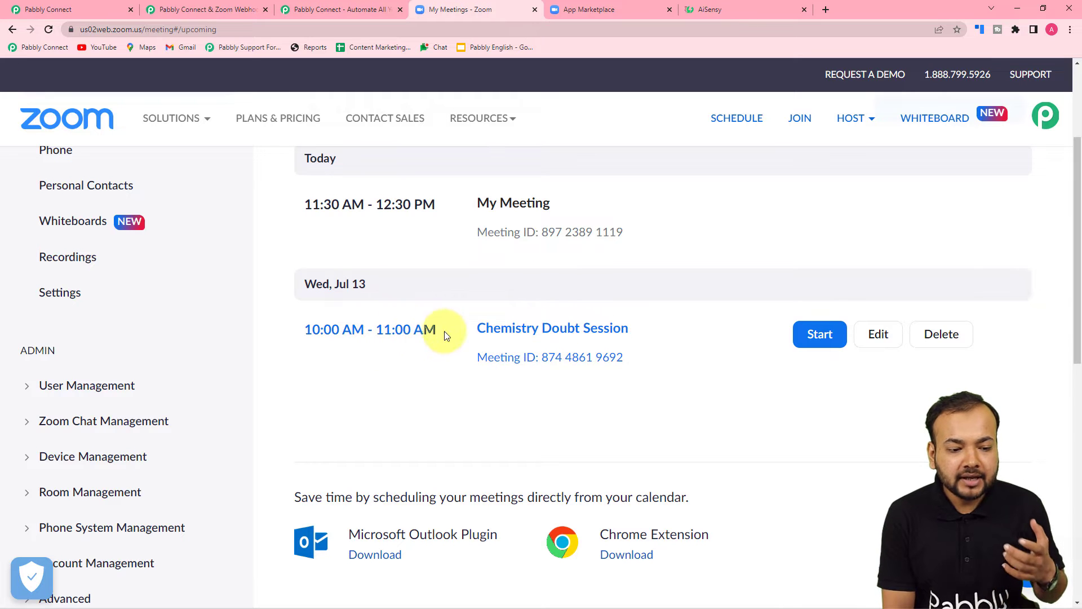
mouse_move(529, 350)
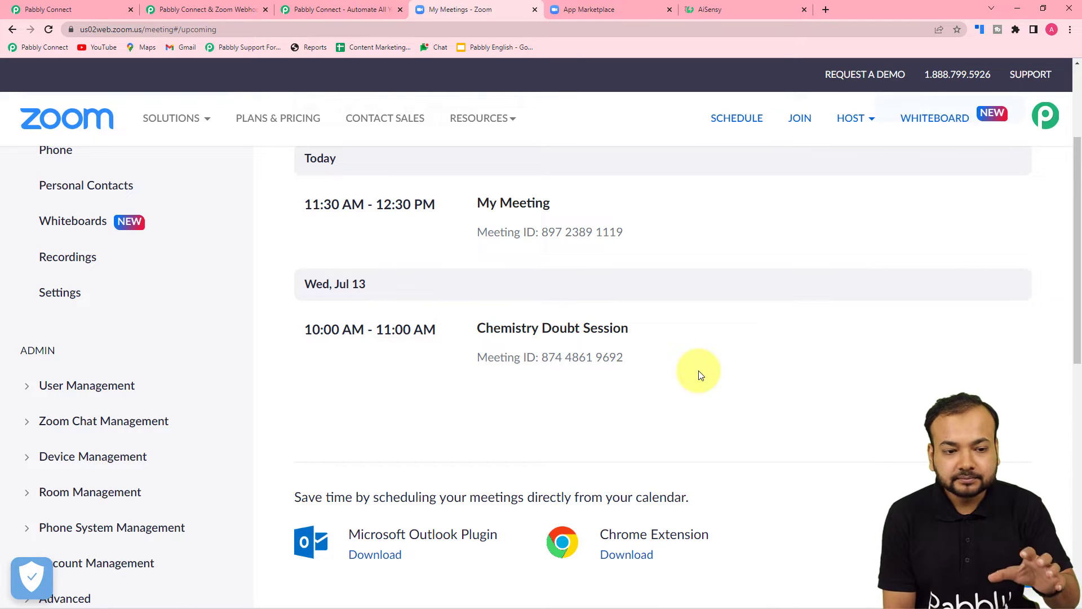
mouse_move(701, 366)
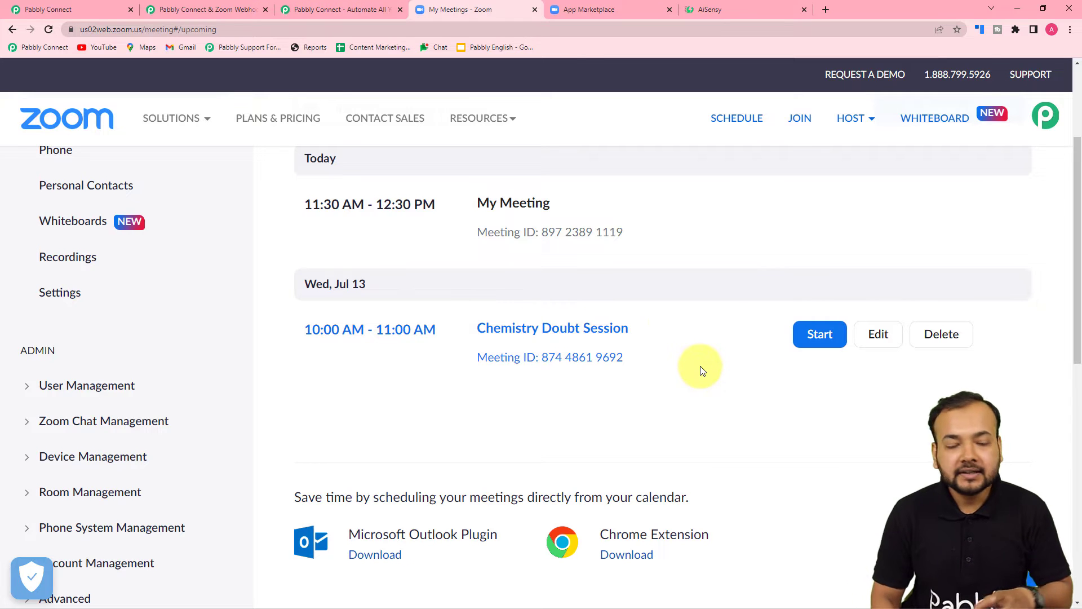
Start today's "My Meeting" from Zoom's upcoming meetings and join it with computer audio.
click(76, 10)
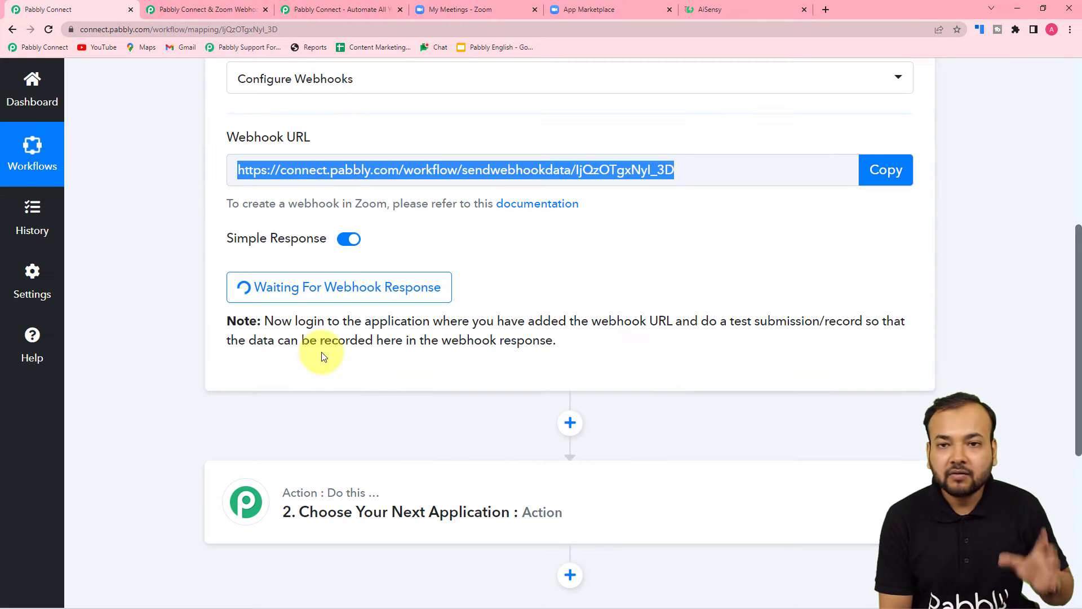
click(492, 8)
mouse_move(802, 232)
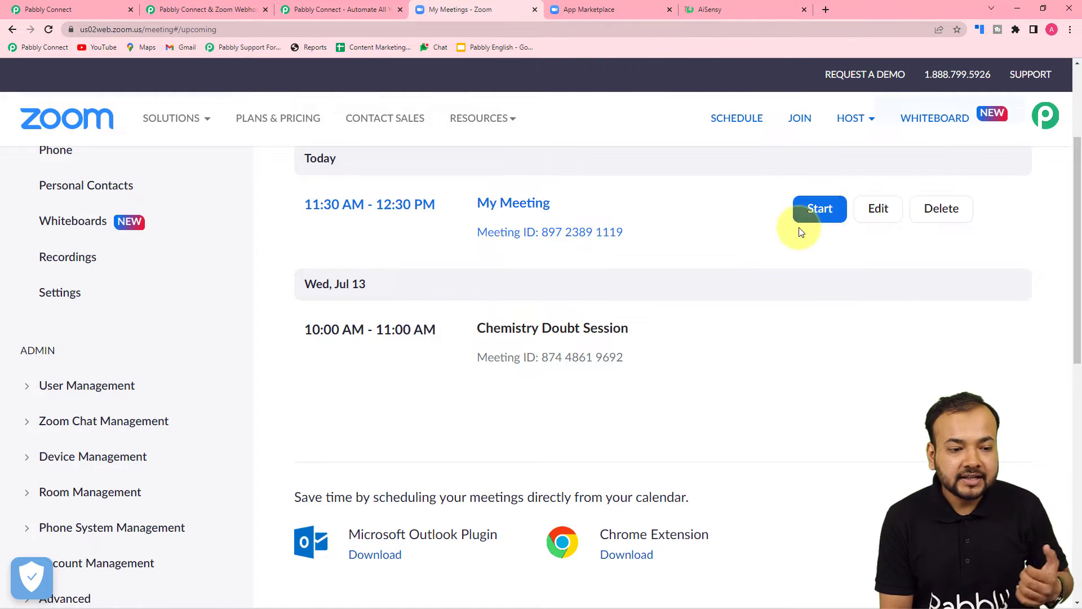
click(816, 208)
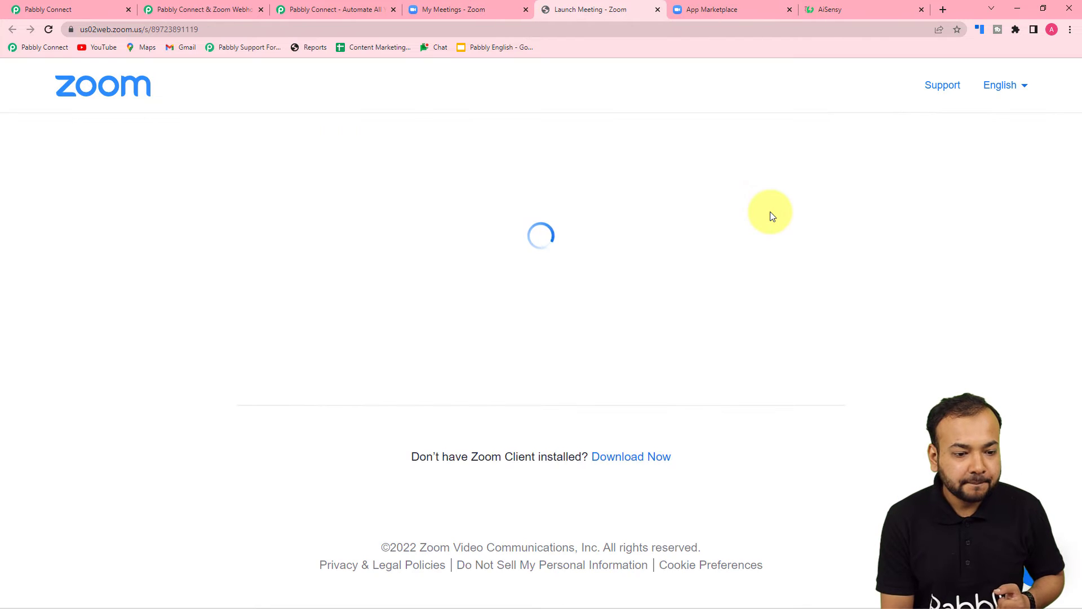
click(526, 443)
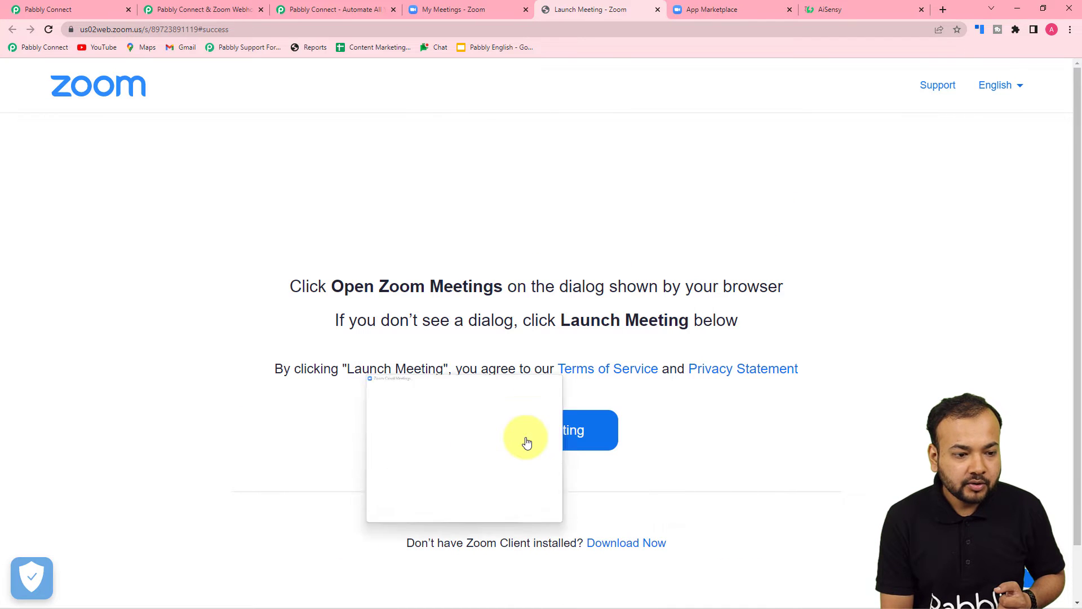
click(519, 431)
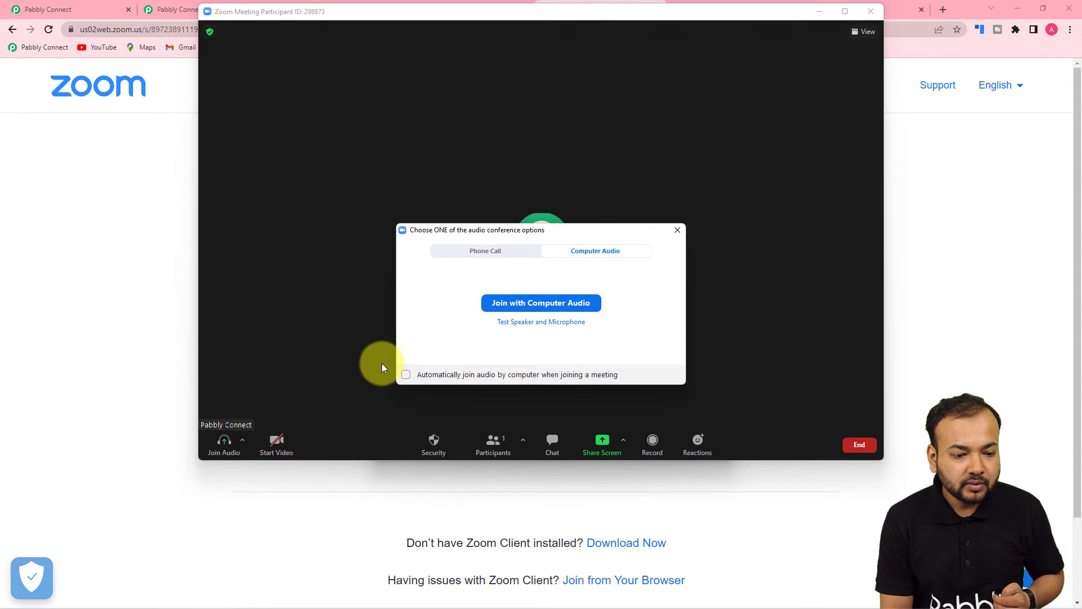
click(537, 304)
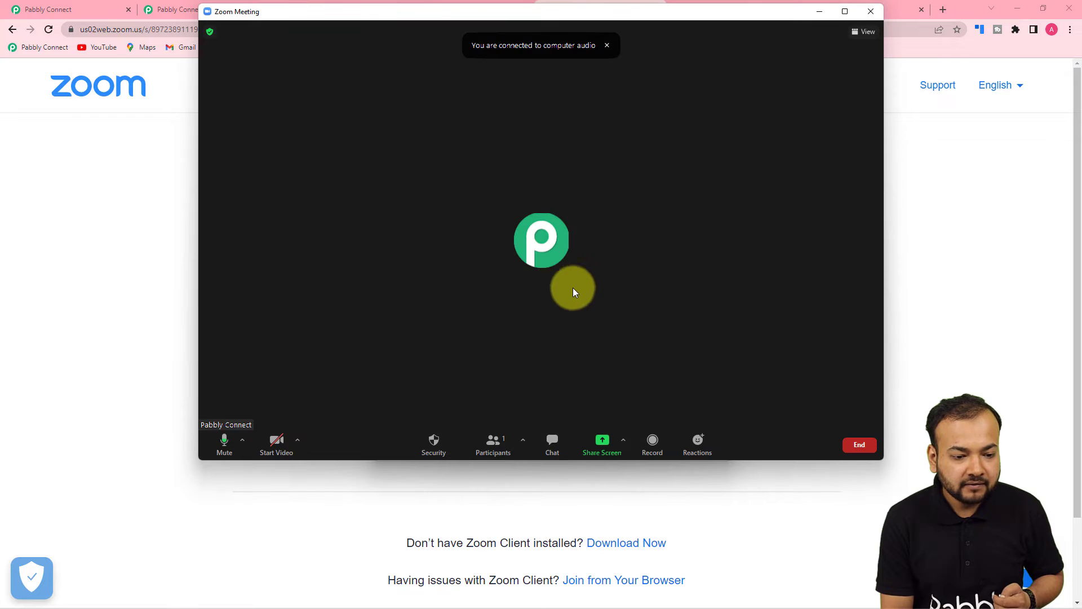
Record the meeting to the cloud, and end the meeting after a short test recording.
click(652, 441)
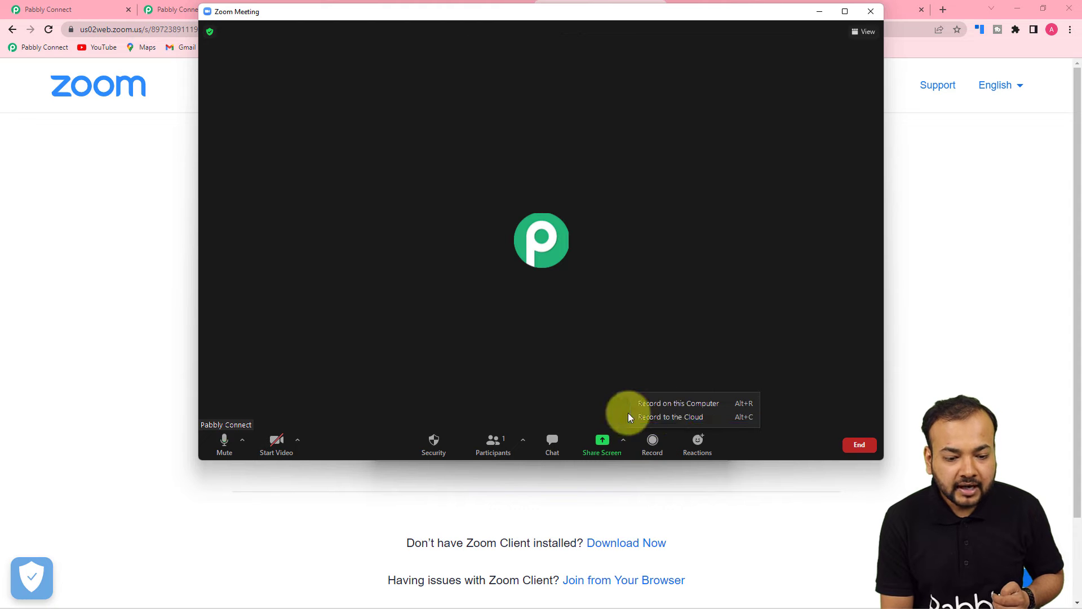
click(671, 418)
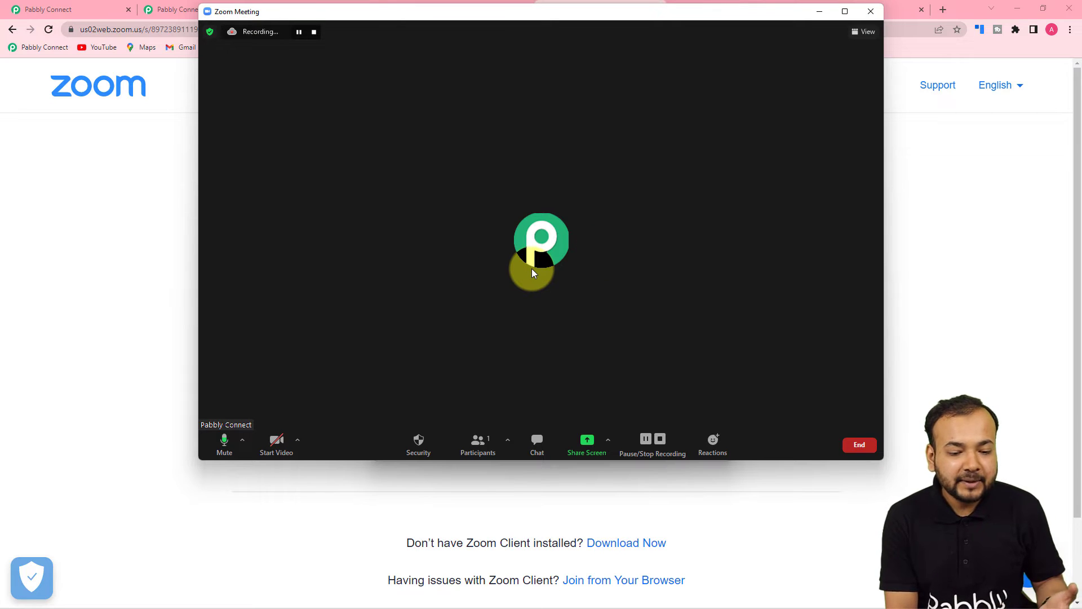
click(859, 446)
click(800, 387)
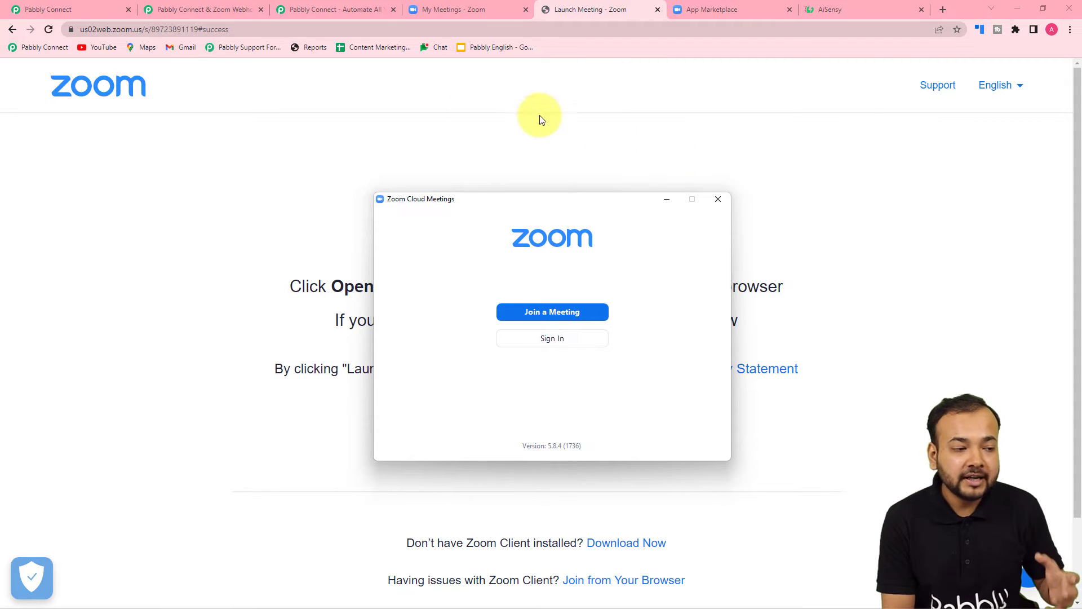
Look for the "My Meeting" recording among the cloud recordings in the Zoom web portal.
click(79, 7)
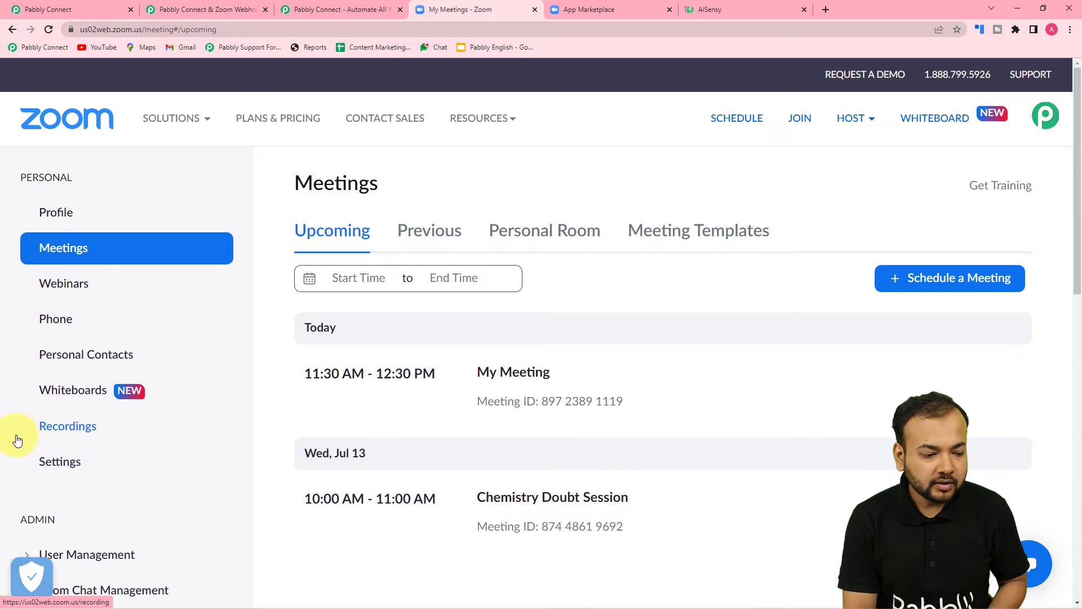
click(76, 432)
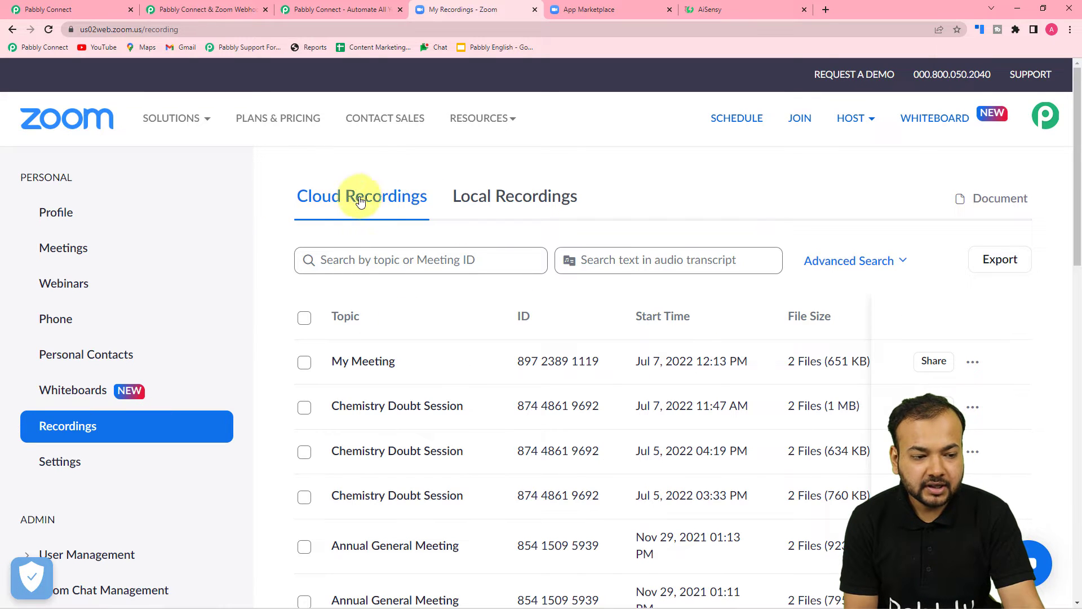
scroll(418, 349, down, 1)
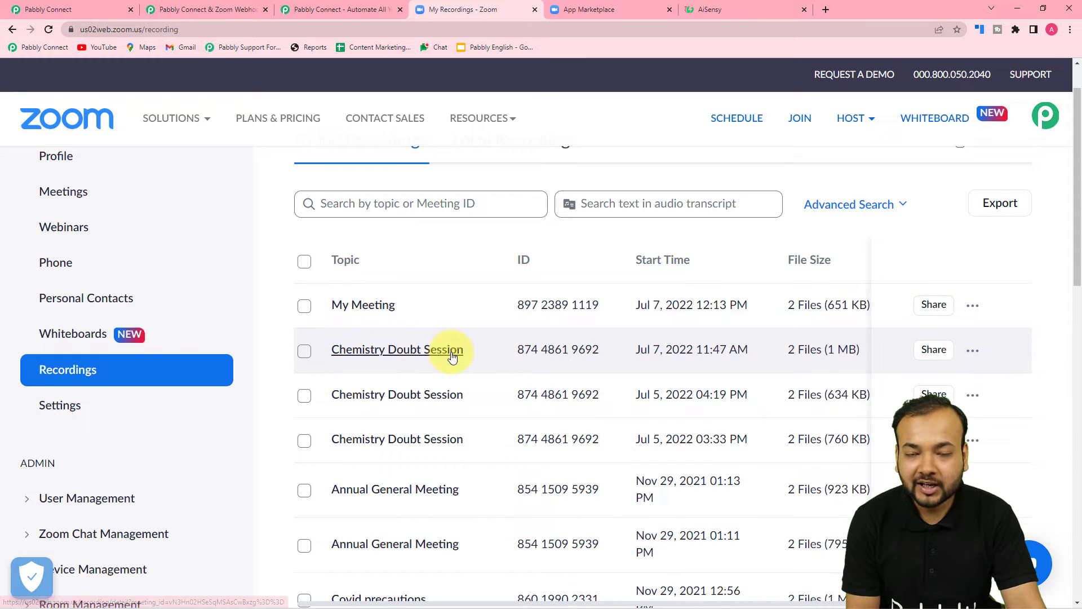
scroll(161, 294, up, 1)
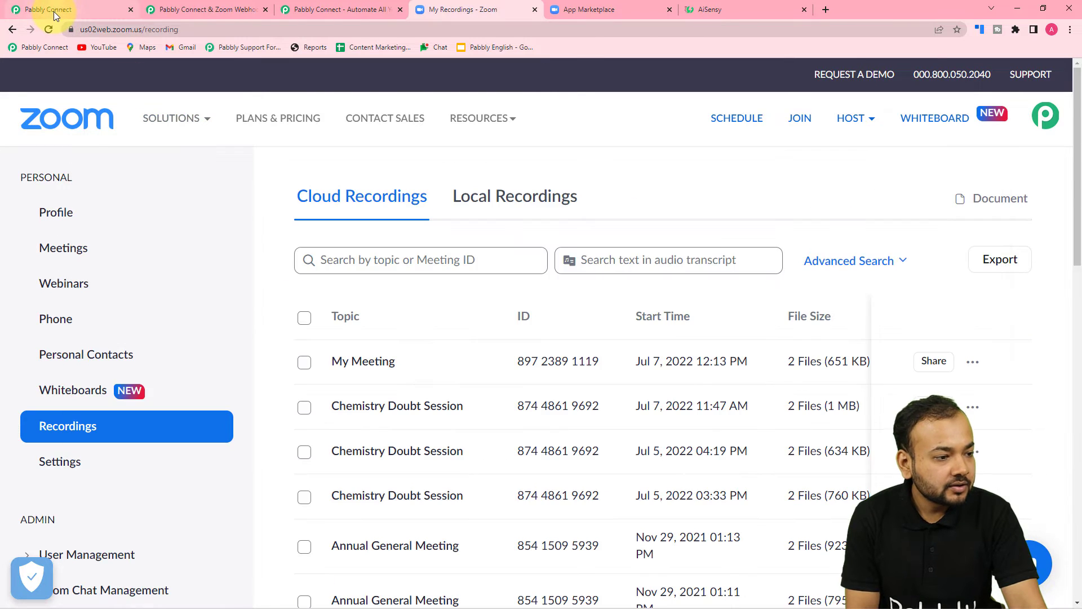
Examine the webhook response in Pabbly Connect for the meeting topic, share URL, and the recording files' play and download URLs.
click(54, 14)
scroll(164, 242, up, 4)
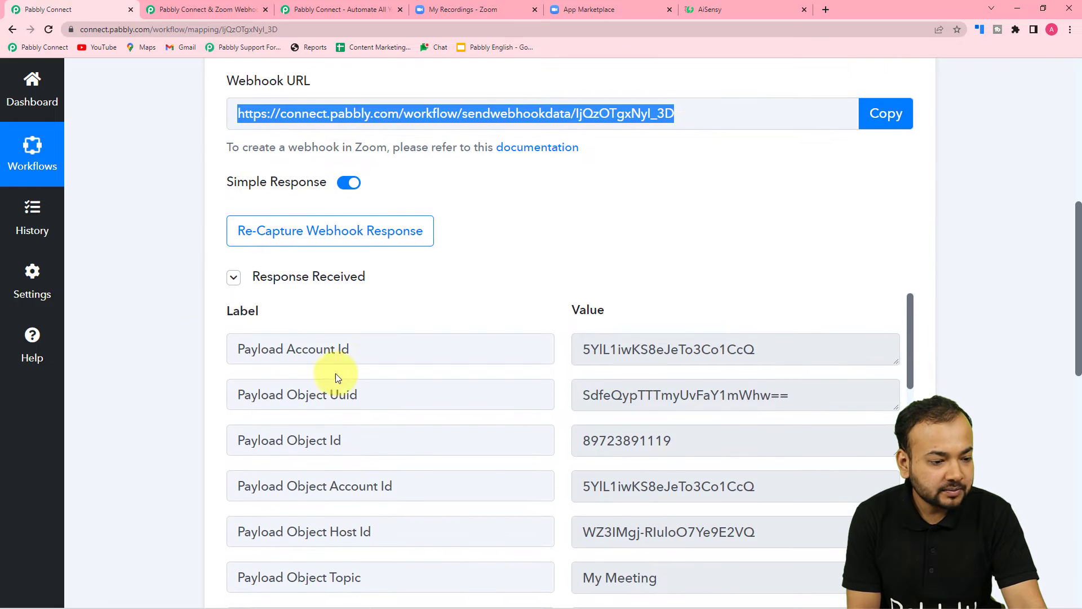
scroll(170, 359, down, 6)
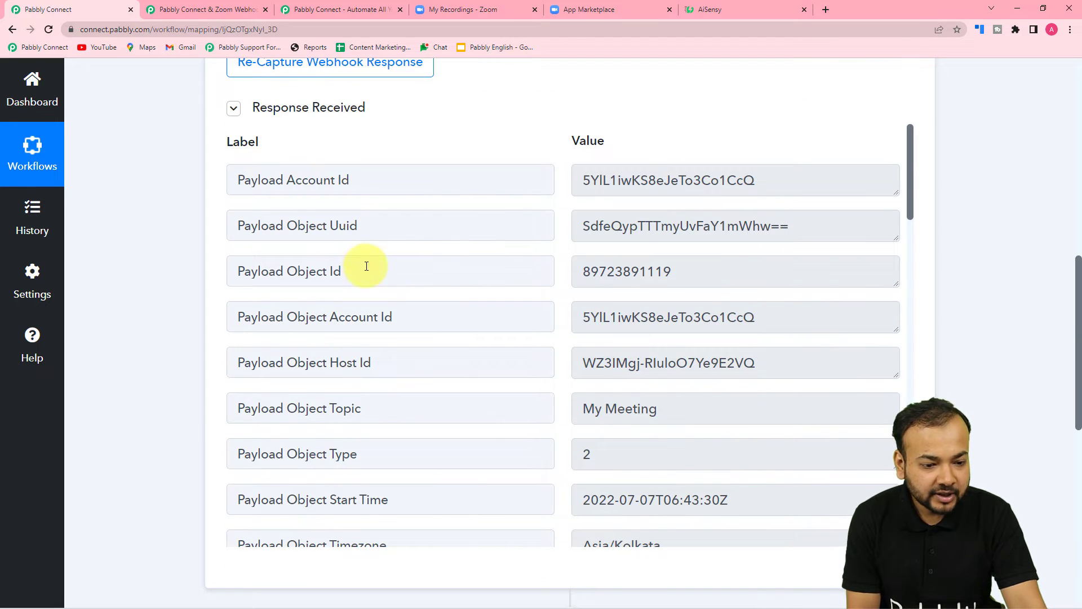
scroll(367, 266, down, 1)
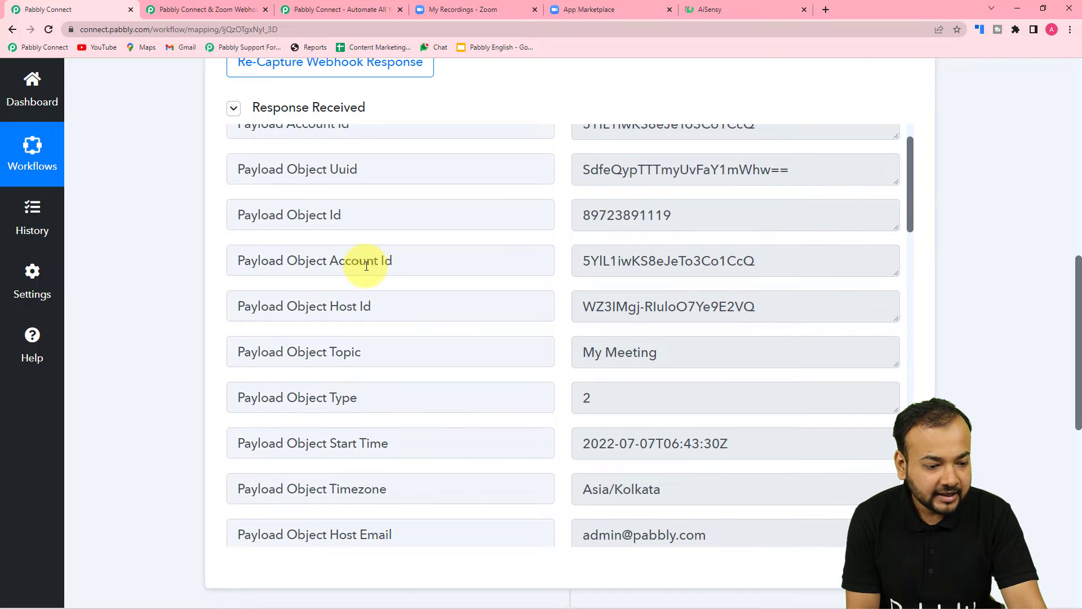
scroll(367, 266, down, 1)
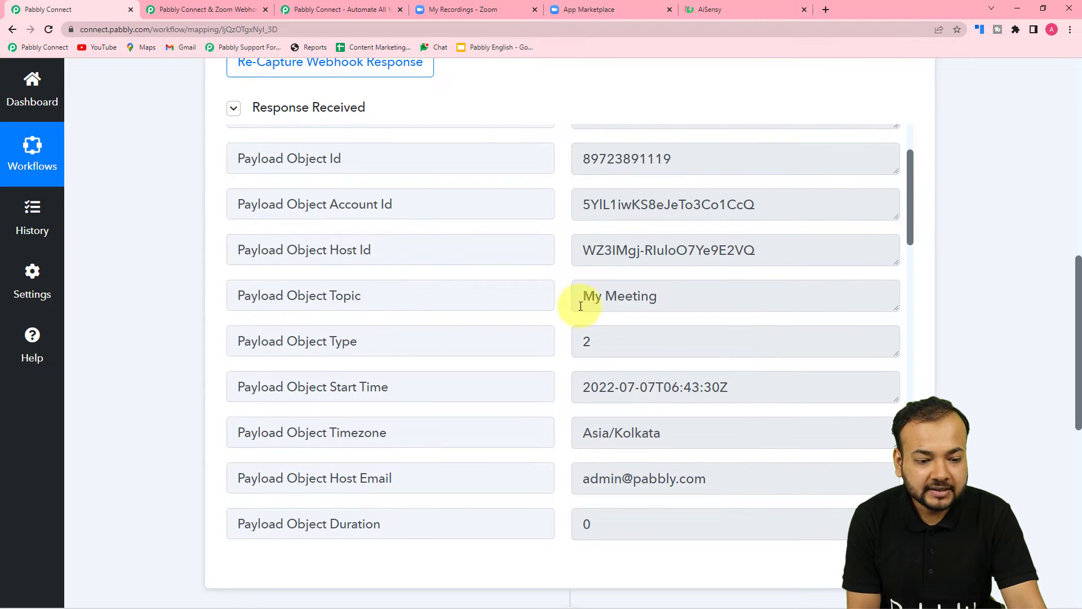
scroll(446, 345, down, 2)
scroll(447, 345, down, 1)
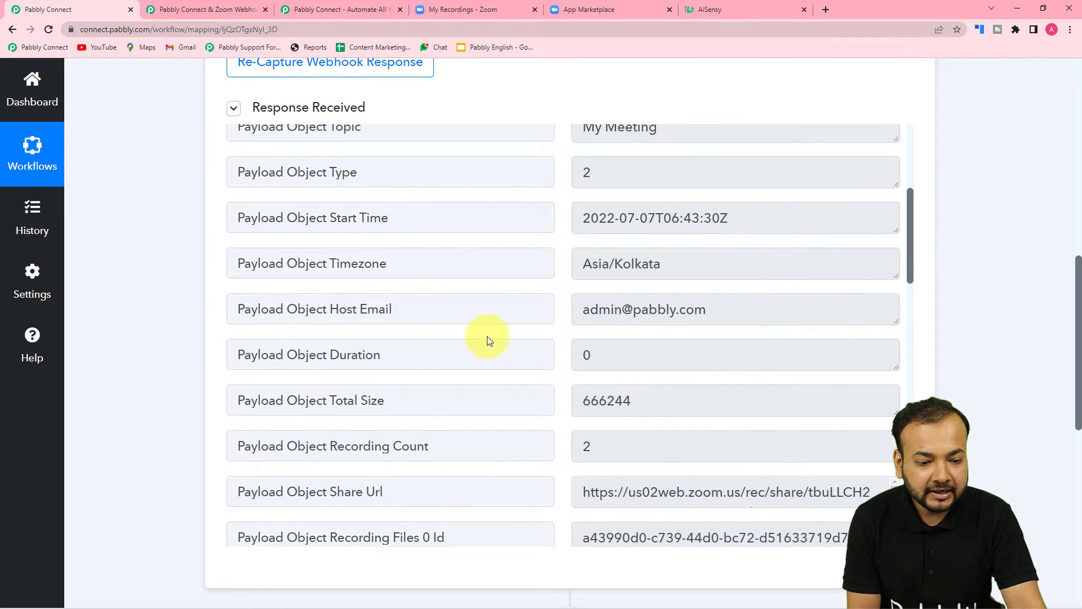
scroll(487, 338, down, 7)
scroll(487, 336, down, 4)
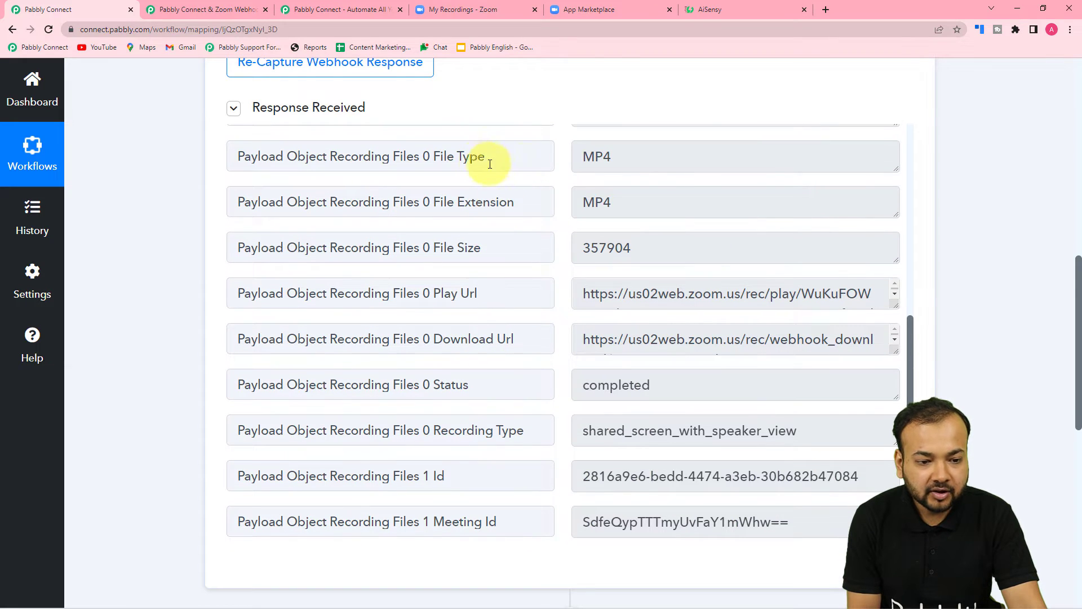
scroll(460, 320, down, 3)
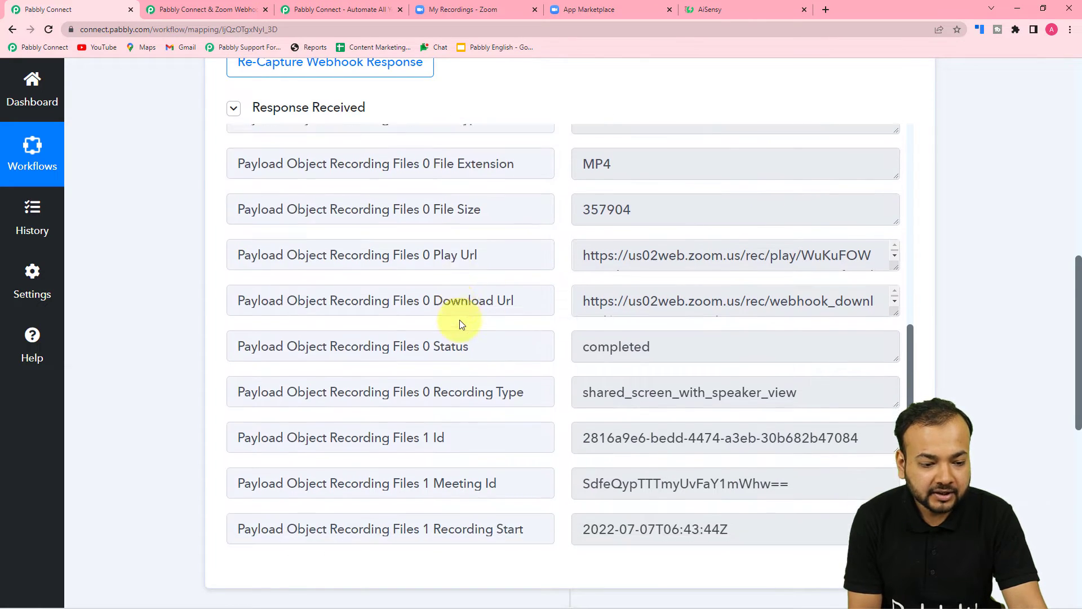
scroll(410, 358, down, 10)
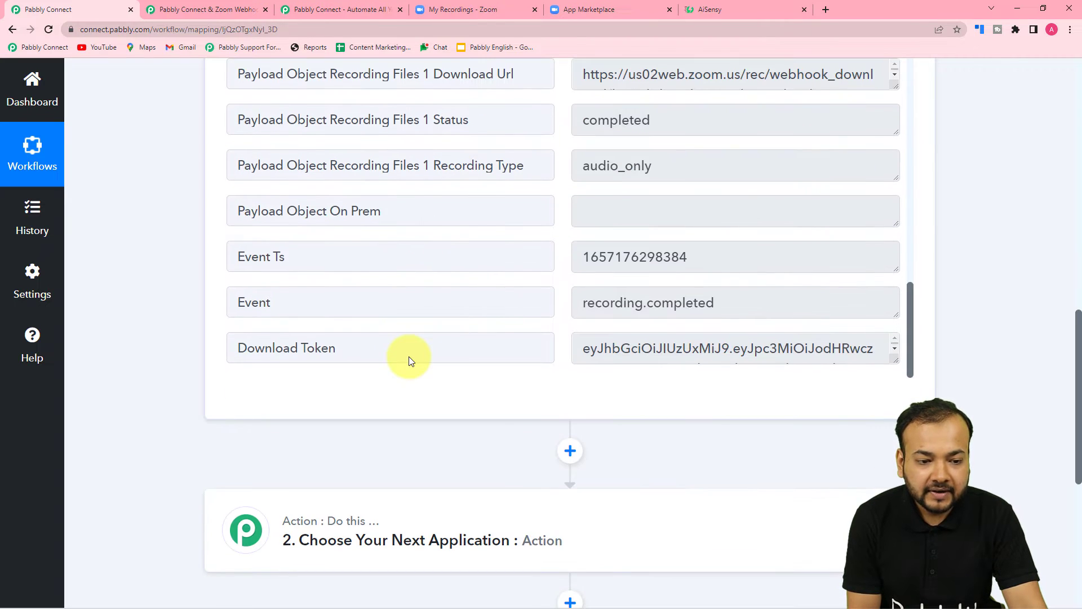
scroll(410, 358, up, 2)
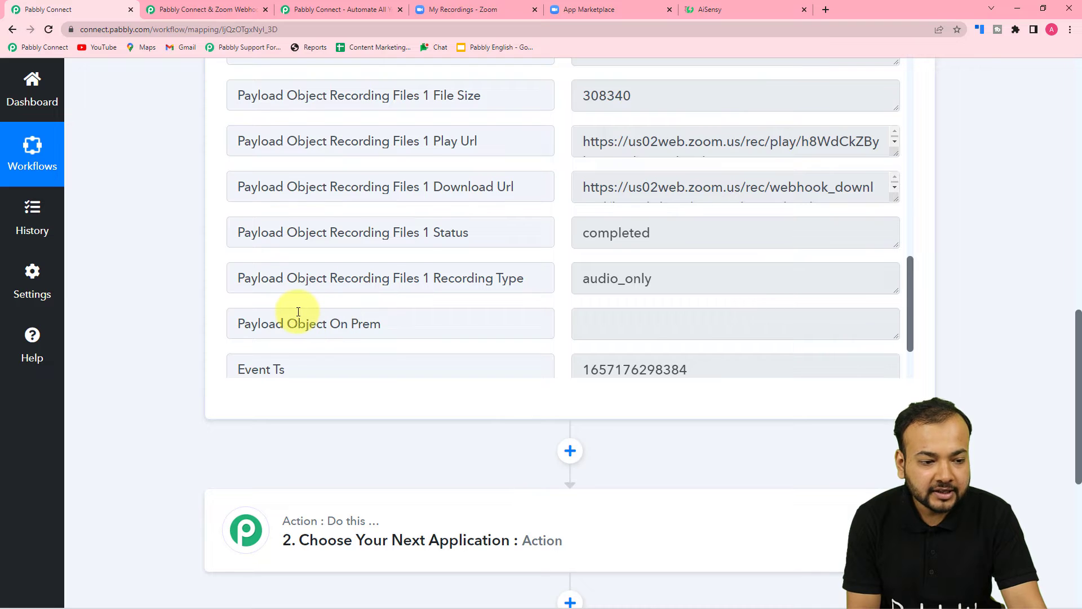
scroll(298, 312, up, 1)
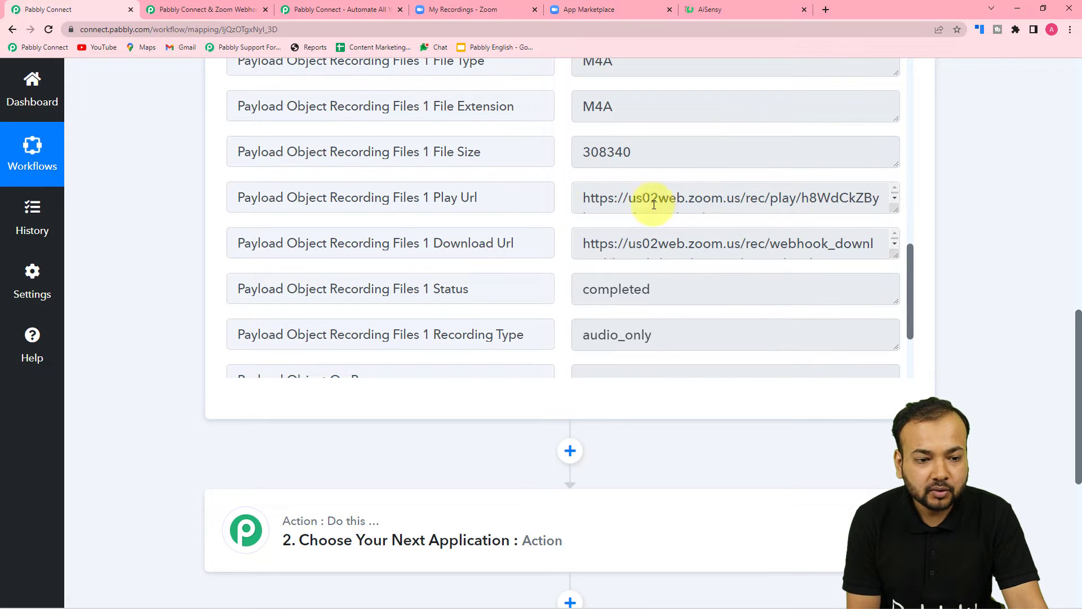
scroll(415, 222, up, 1)
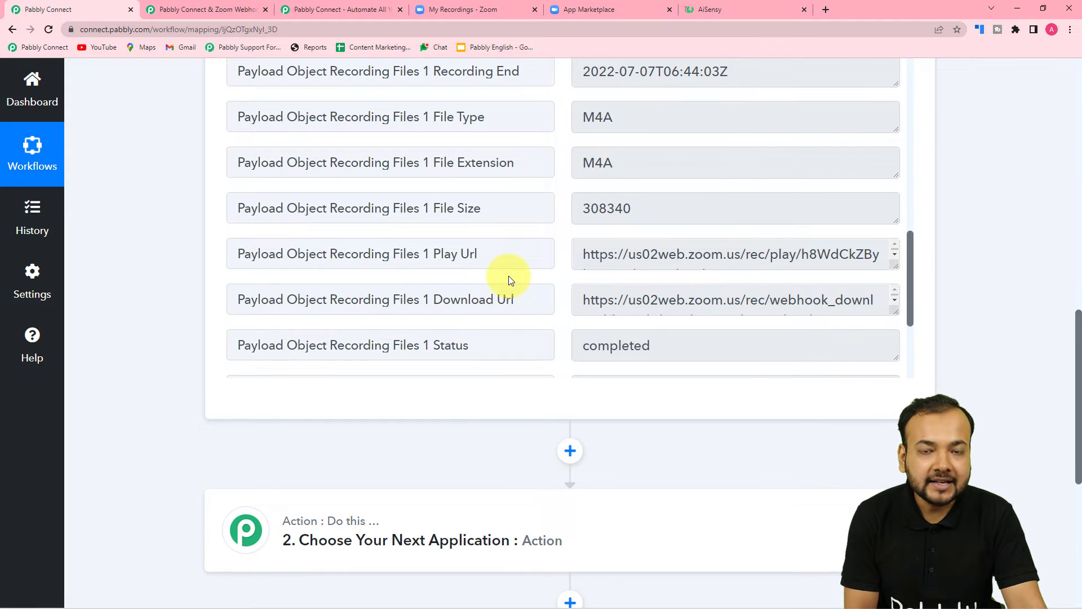
Open the "My Meeting" details in the Zoom web portal and view its list of registrants.
click(473, 11)
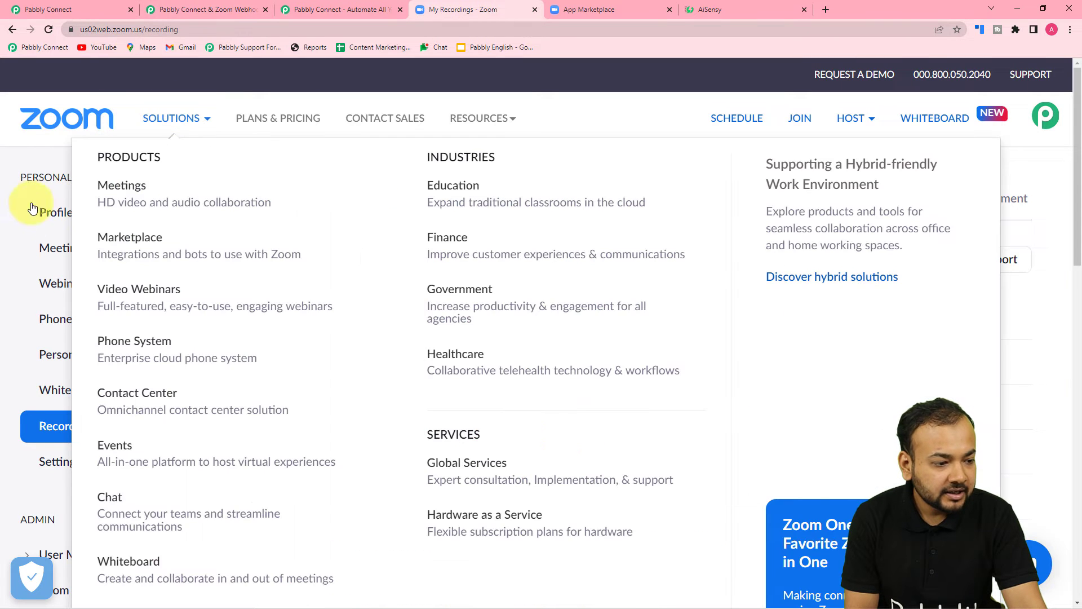
click(47, 214)
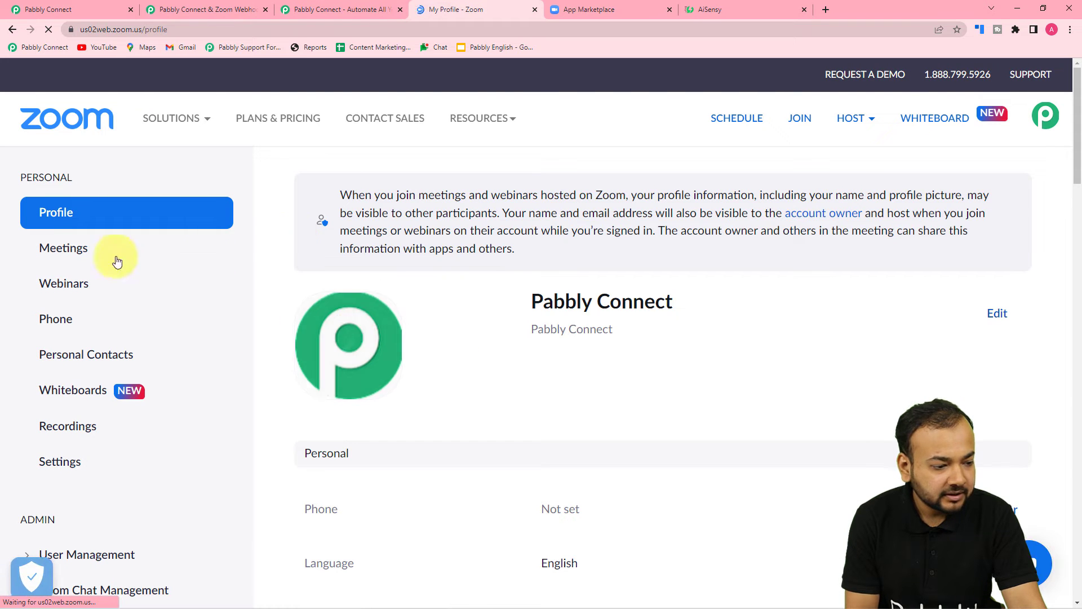
click(82, 251)
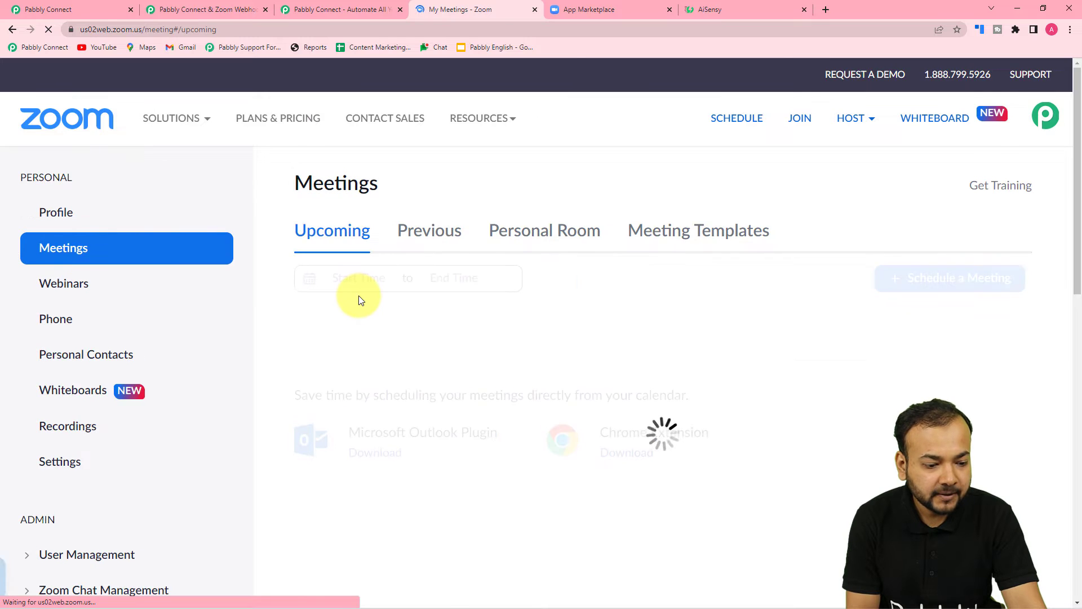
scroll(358, 299, down, 2)
click(501, 266)
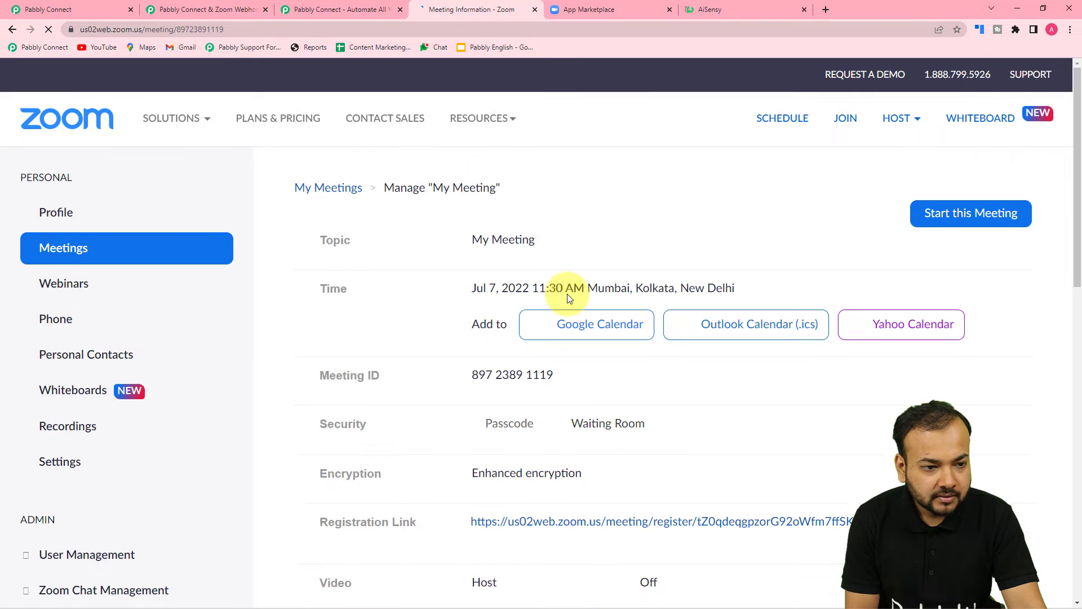
scroll(441, 273, down, 3)
scroll(441, 274, down, 6)
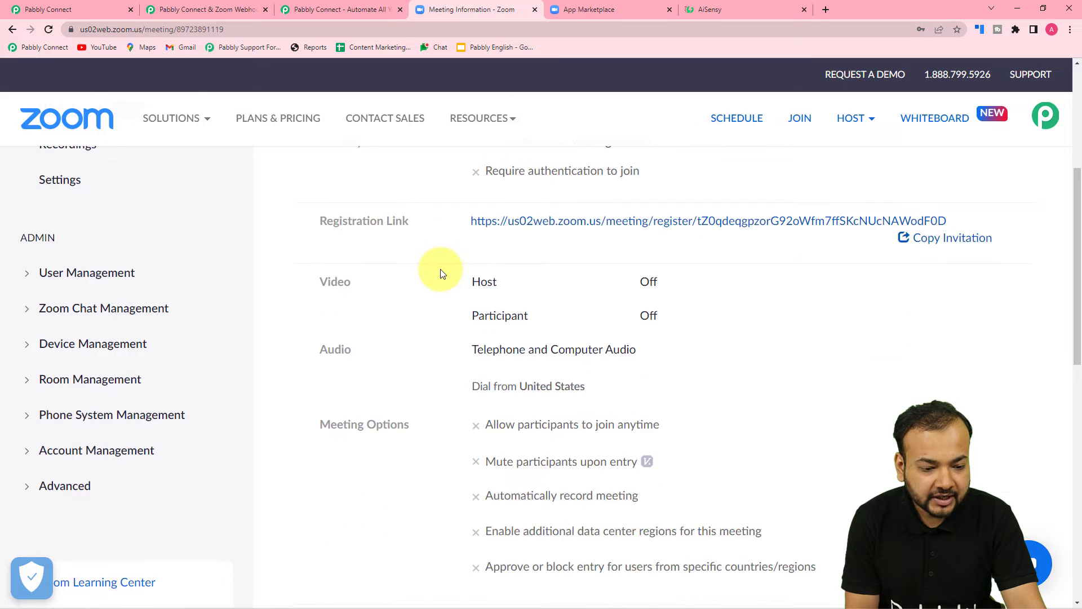
scroll(441, 273, down, 3)
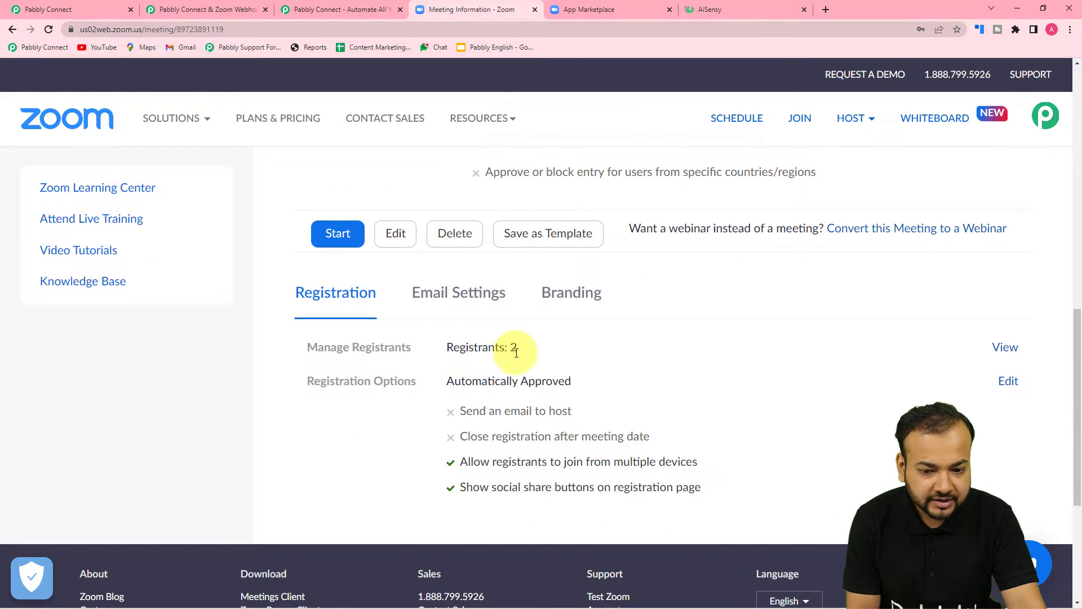
click(1006, 349)
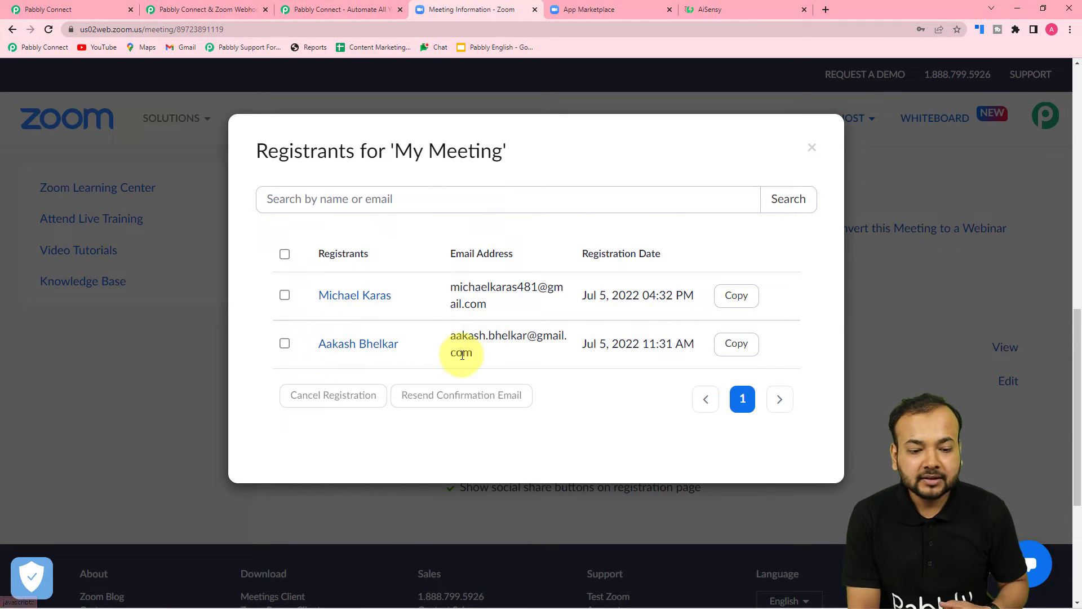
In the Pabbly Connect workflow, set the second step's app to Zoom with the List Meeting Registrants action event.
click(94, 7)
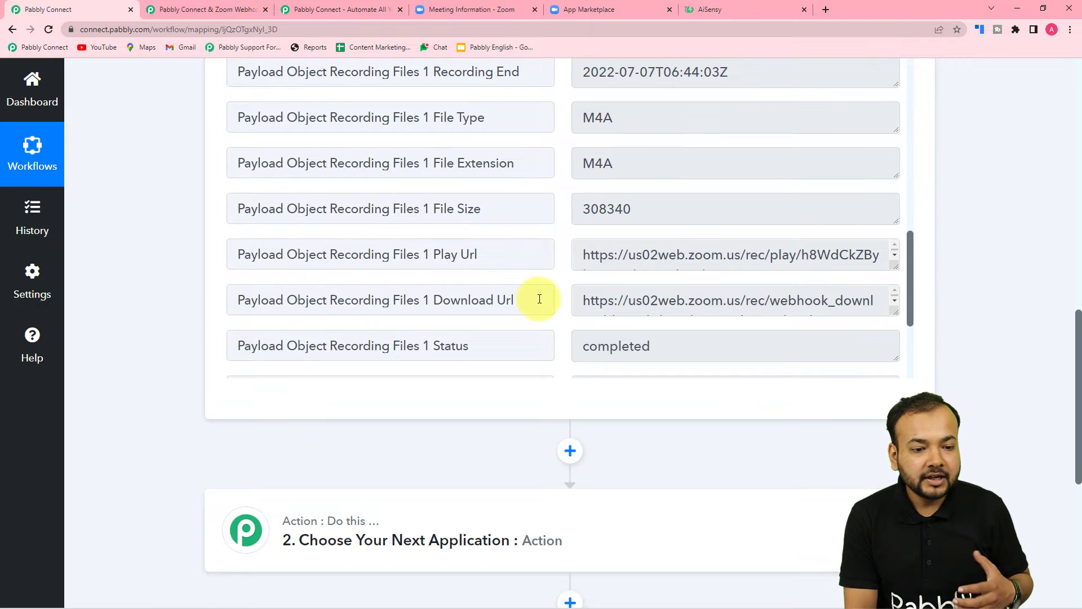
scroll(539, 299, up, 3)
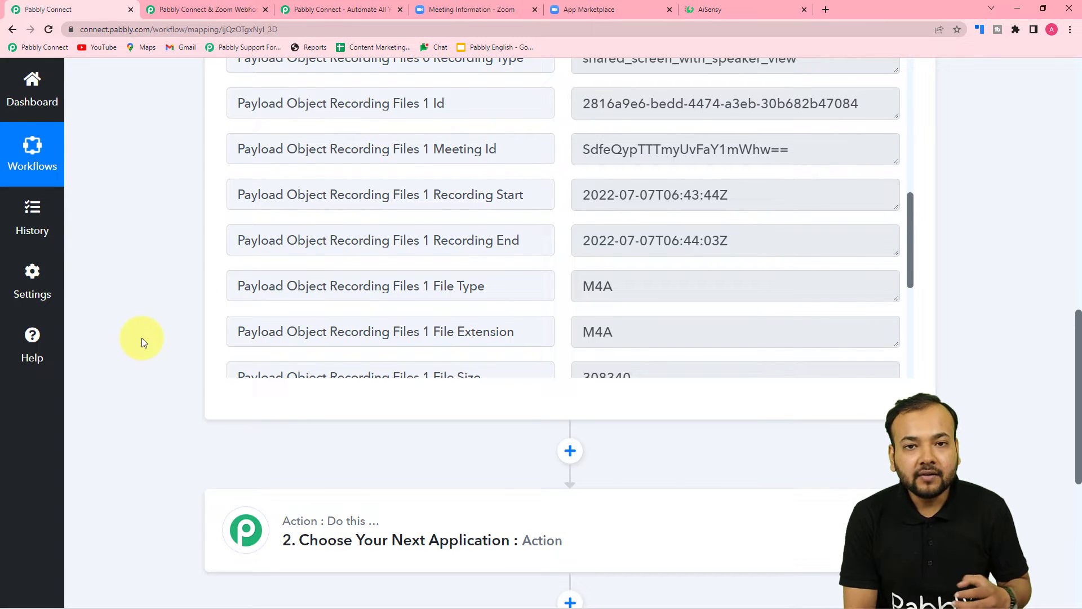
scroll(144, 361, down, 7)
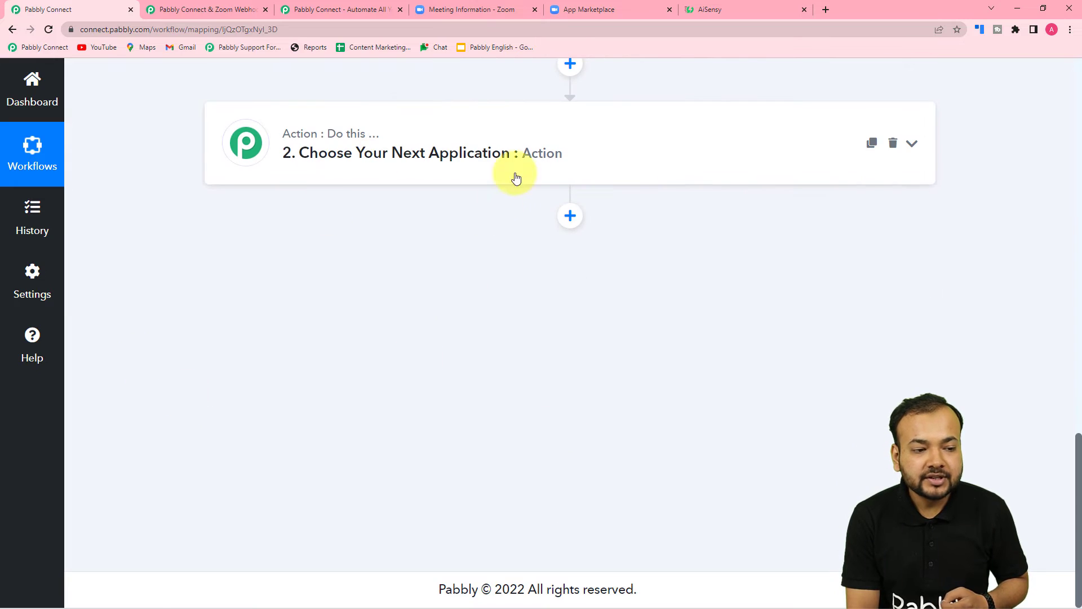
click(374, 155)
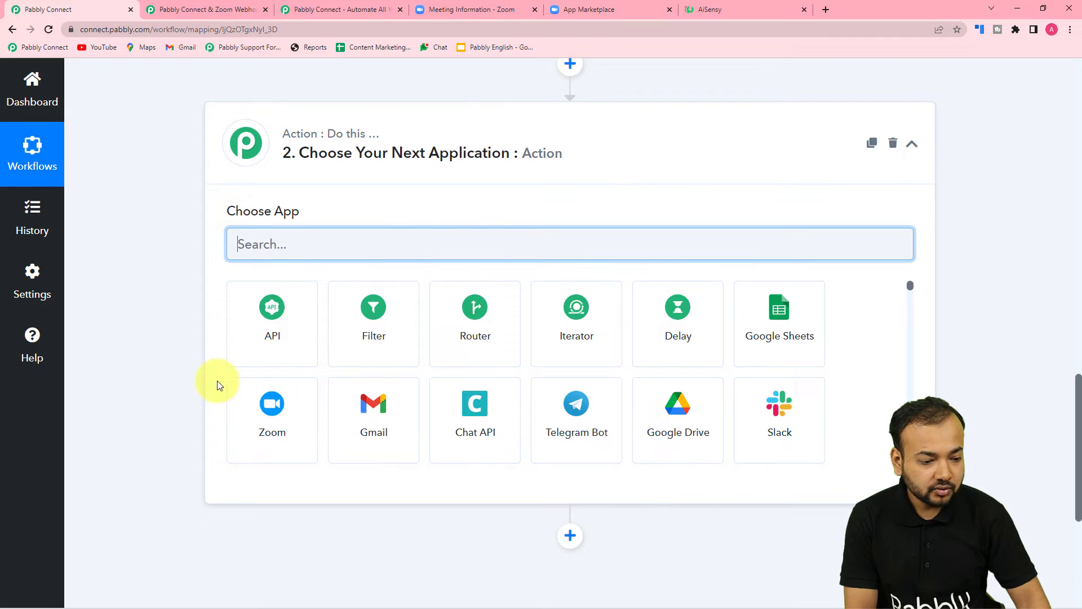
click(262, 414)
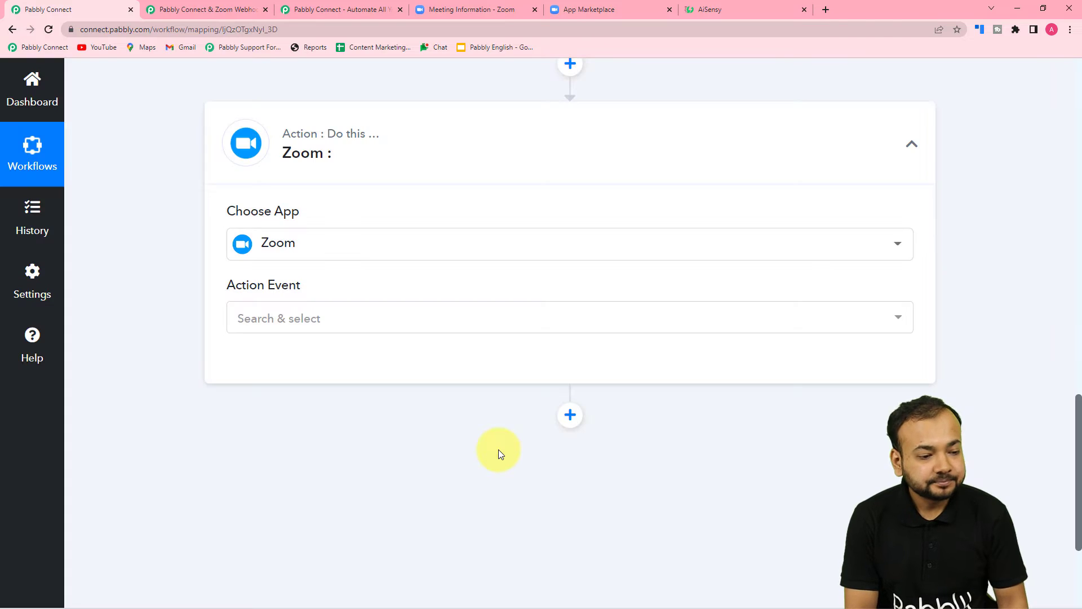
click(279, 317)
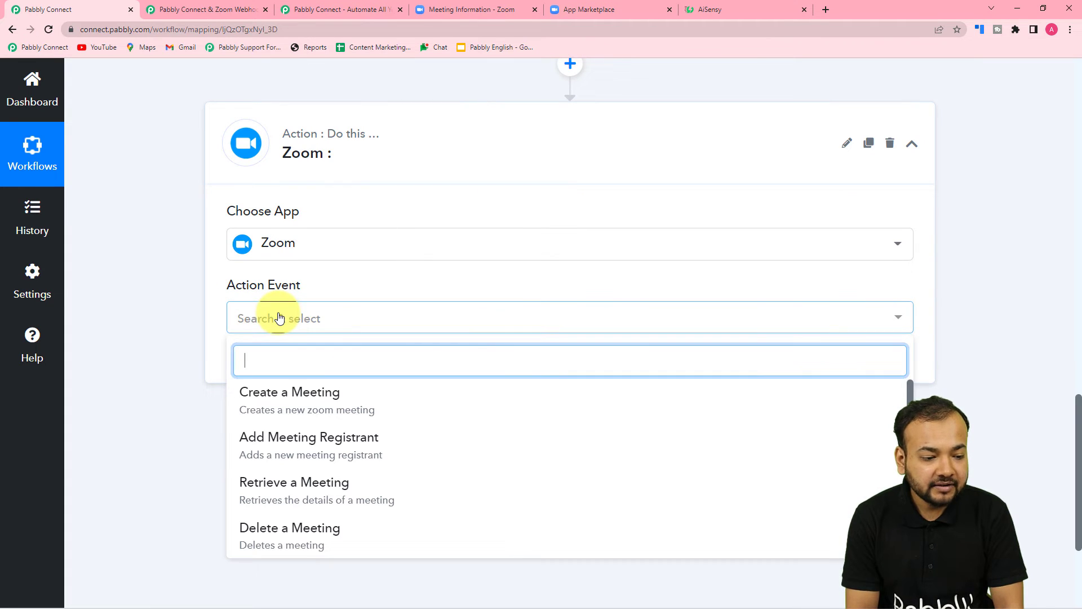
scroll(322, 434, down, 1)
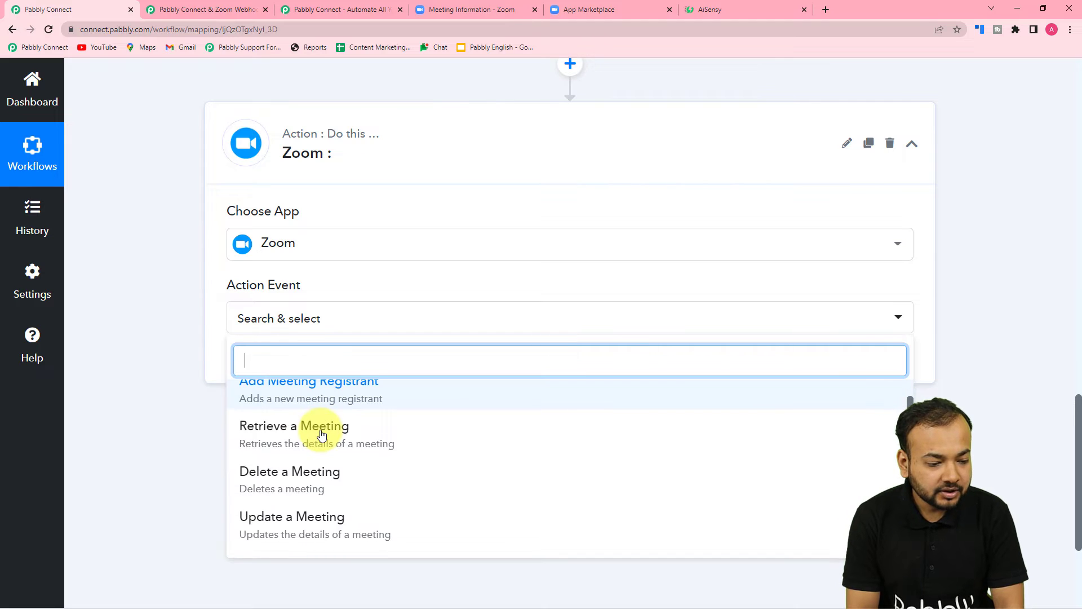
scroll(322, 434, up, 1)
scroll(322, 434, down, 5)
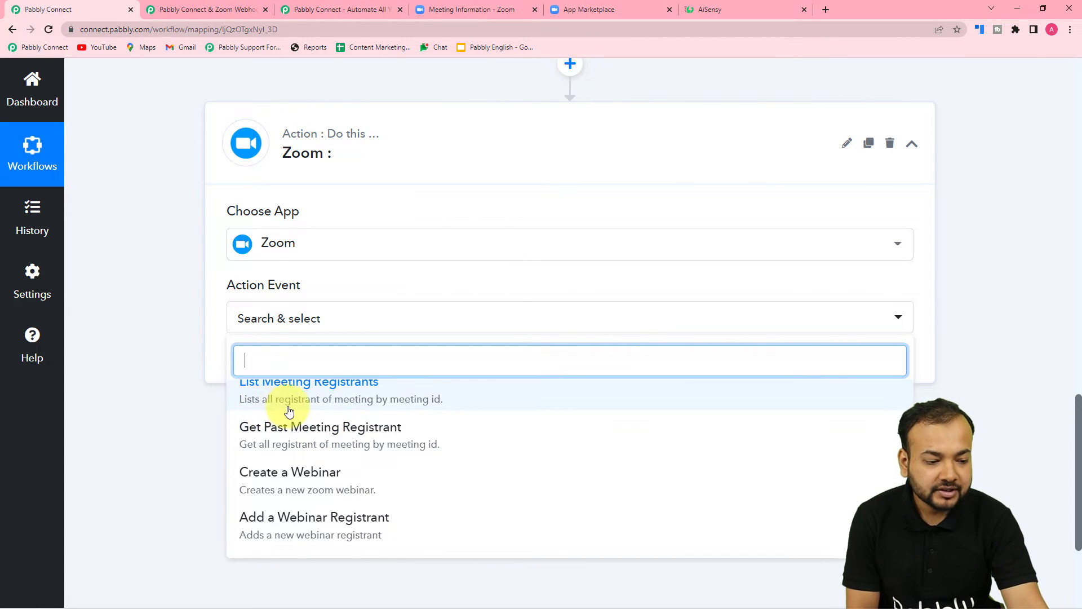
scroll(282, 440, up, 1)
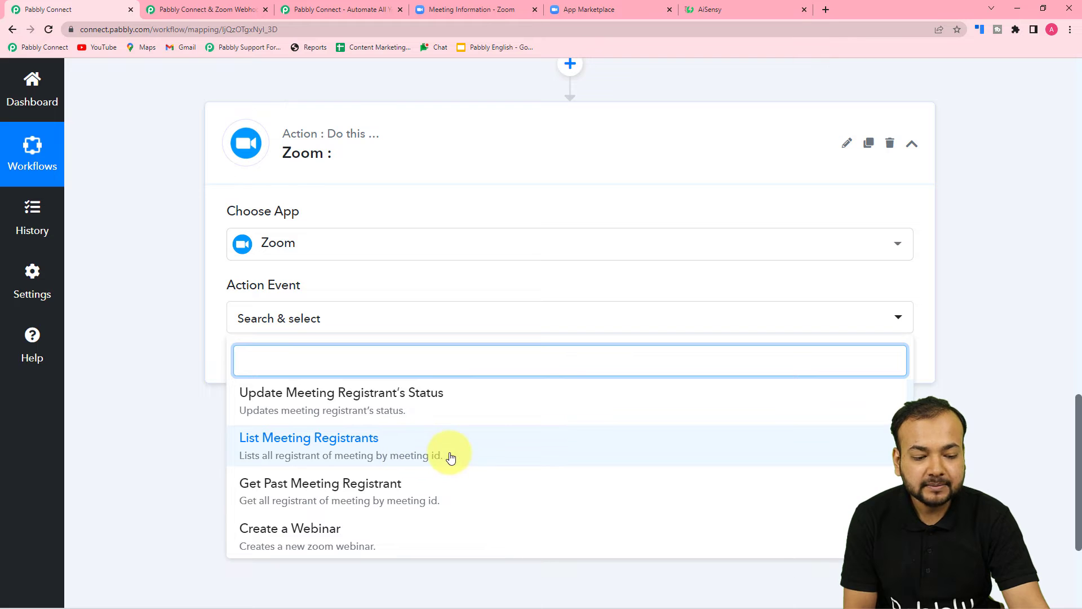
click(387, 451)
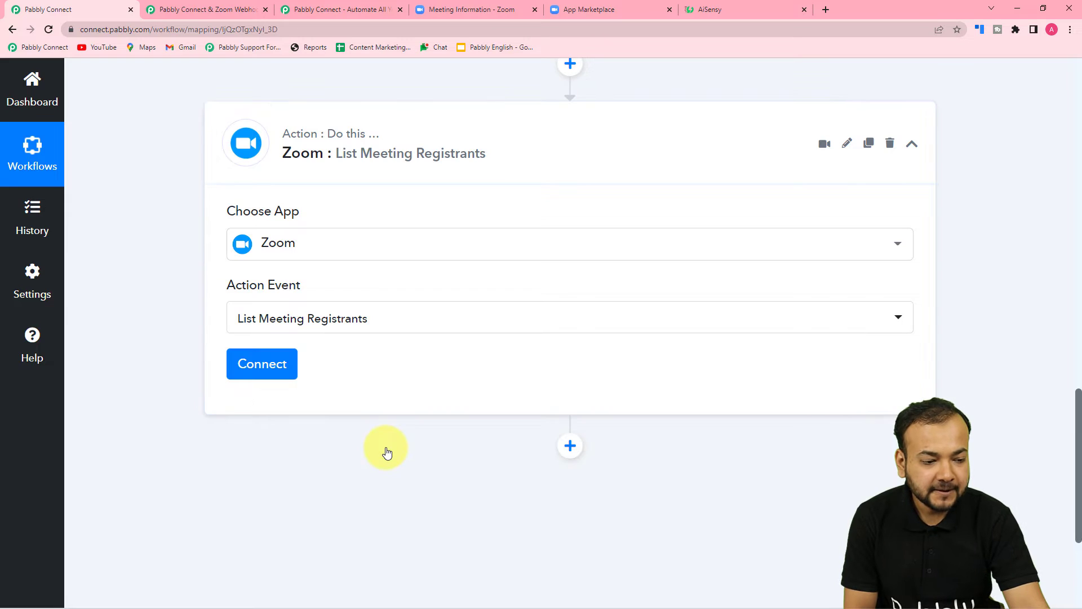
Connect the Zoom action through a new connection and authorize the account.
click(246, 371)
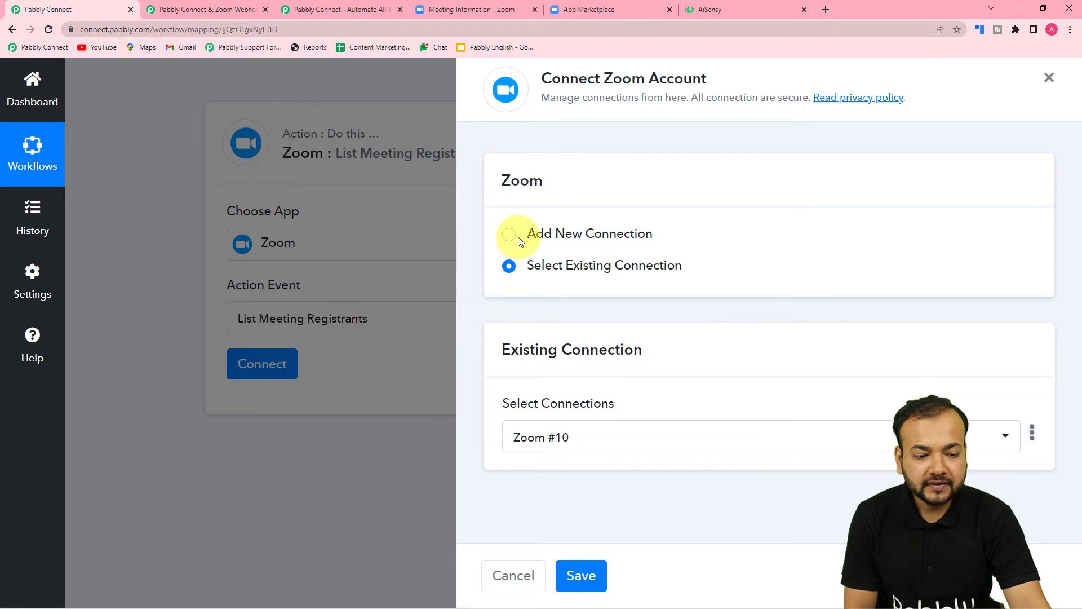
click(519, 236)
click(543, 414)
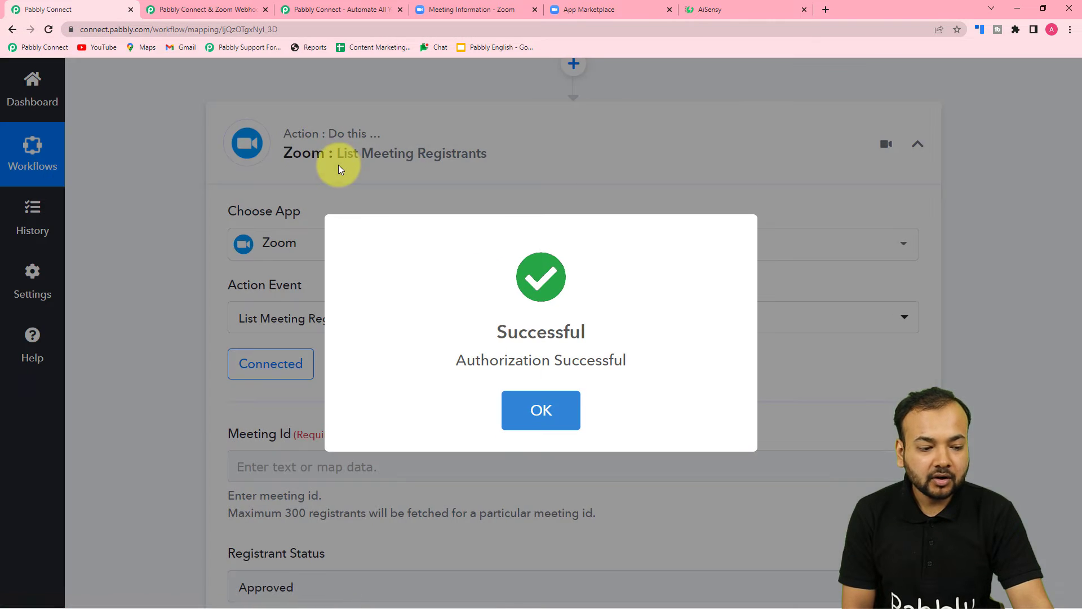
Examine the trigger's webhook response for the field that holds the ID needed by the registrants action.
scroll(171, 259, down, 1)
scroll(170, 259, down, 2)
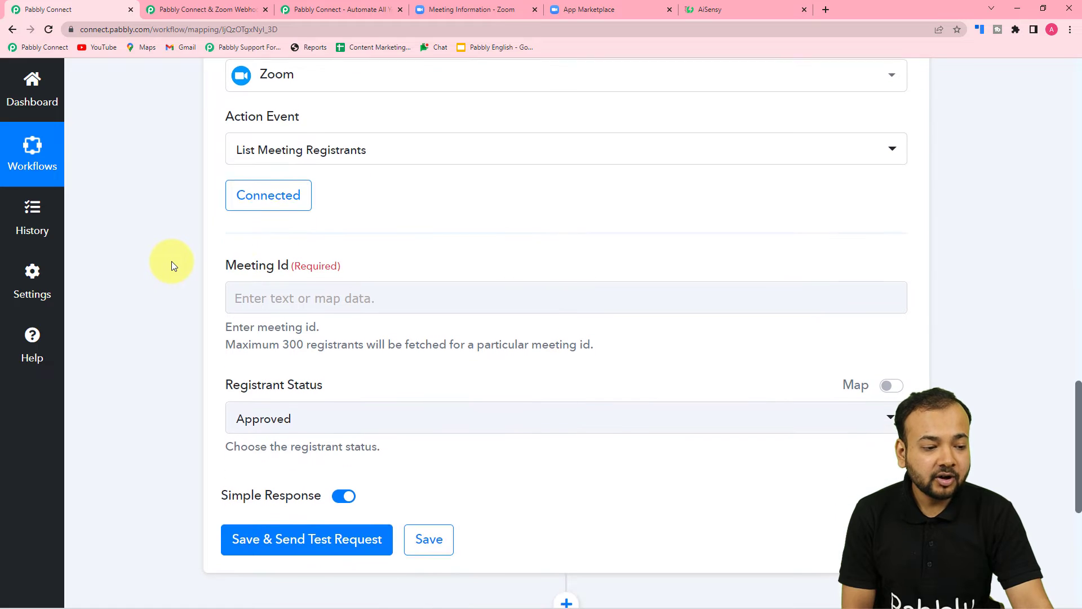
click(416, 302)
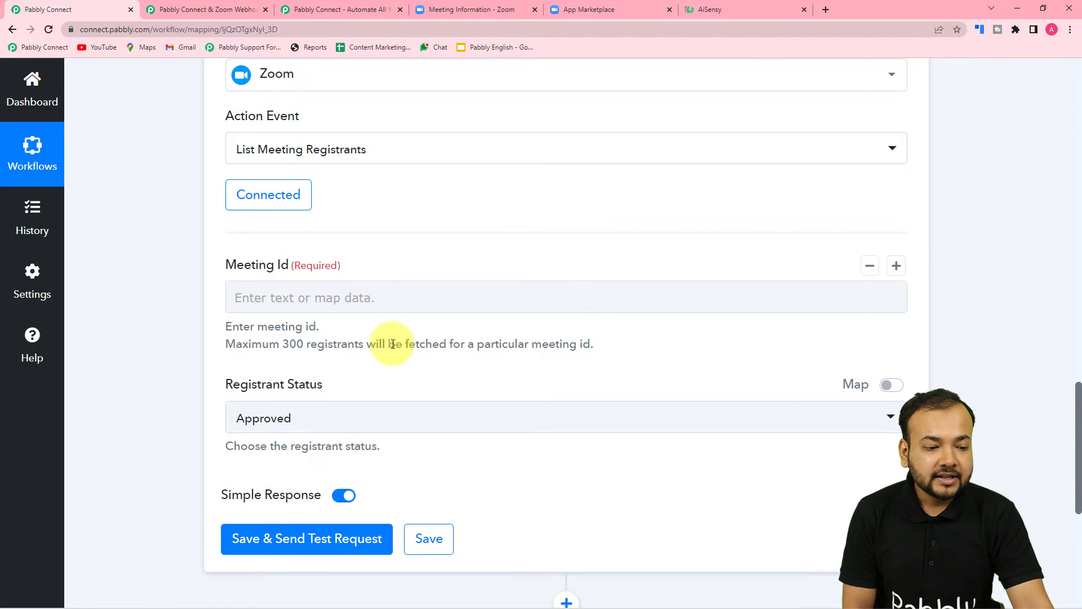
scroll(393, 345, up, 9)
scroll(393, 347, up, 10)
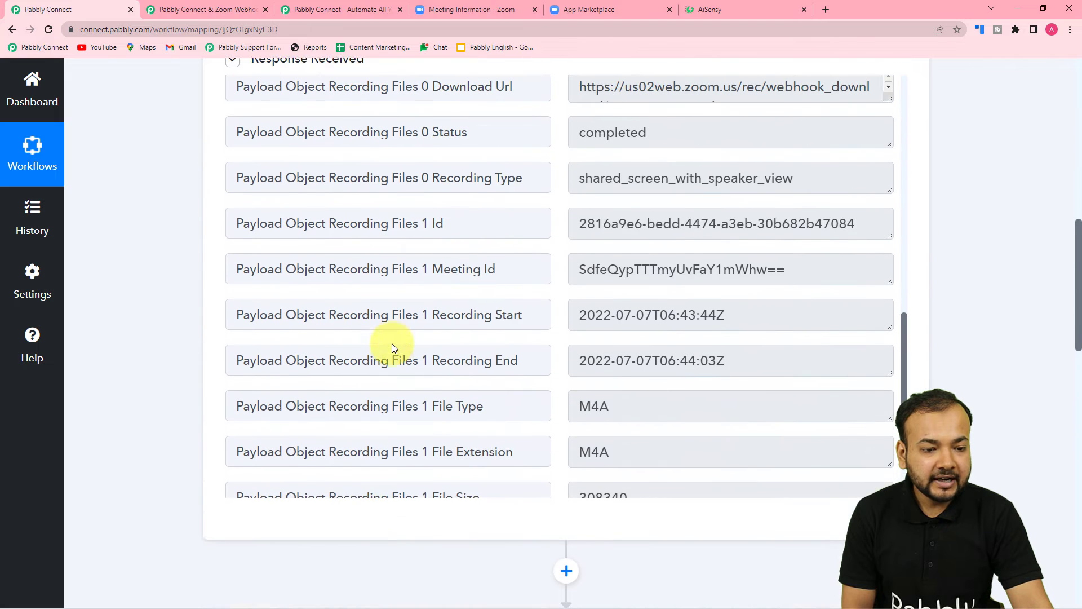
scroll(351, 361, up, 10)
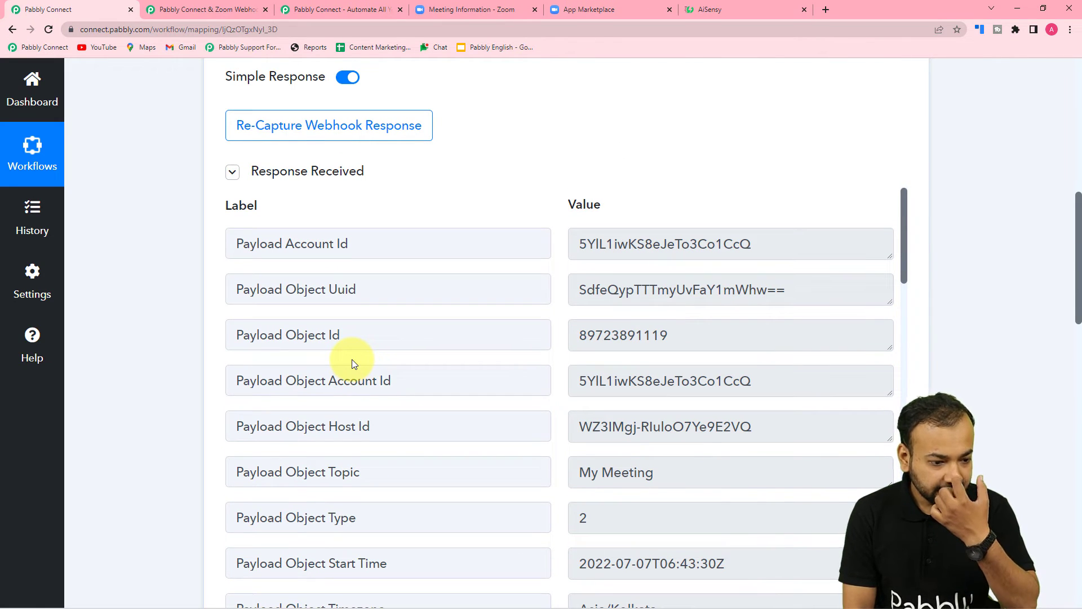
scroll(352, 360, up, 2)
scroll(355, 362, down, 2)
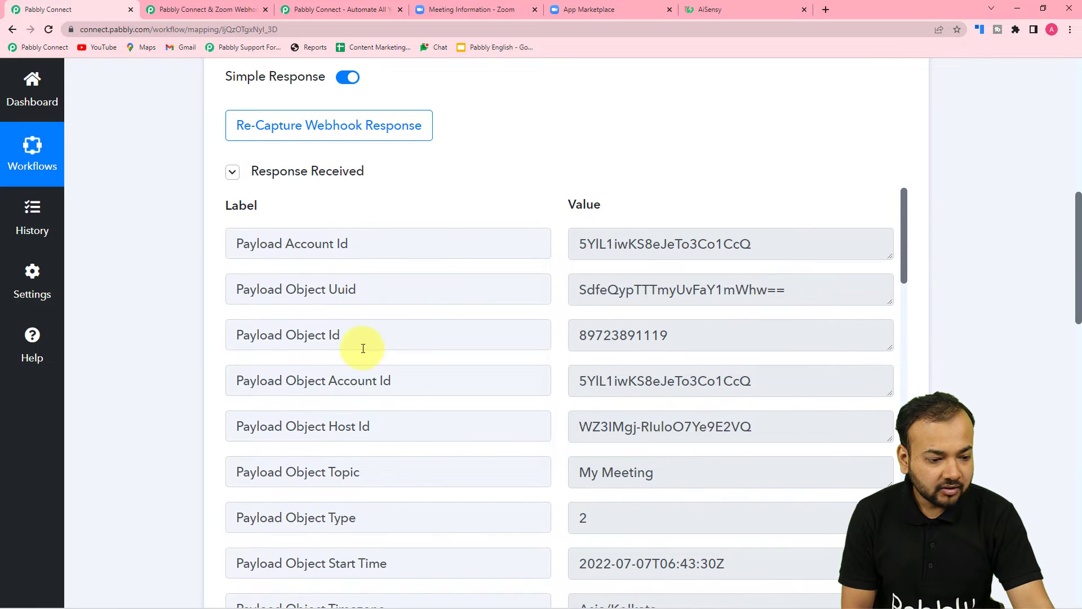
scroll(363, 347, down, 2)
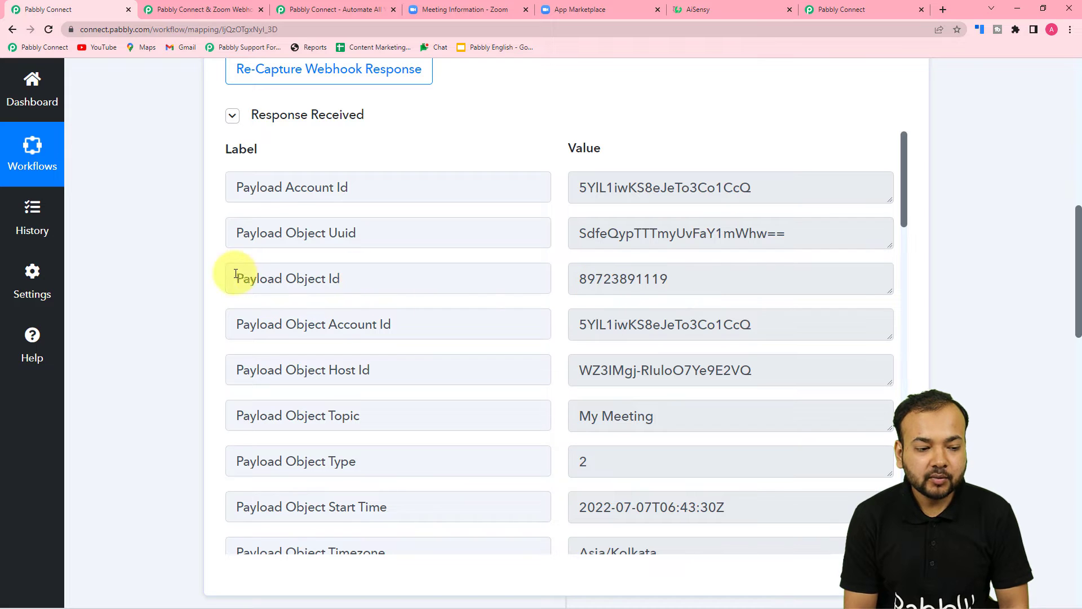
Map Meeting Id to the webhook's Payload Object Id and choose Approved as the registrant status.
scroll(177, 282, down, 15)
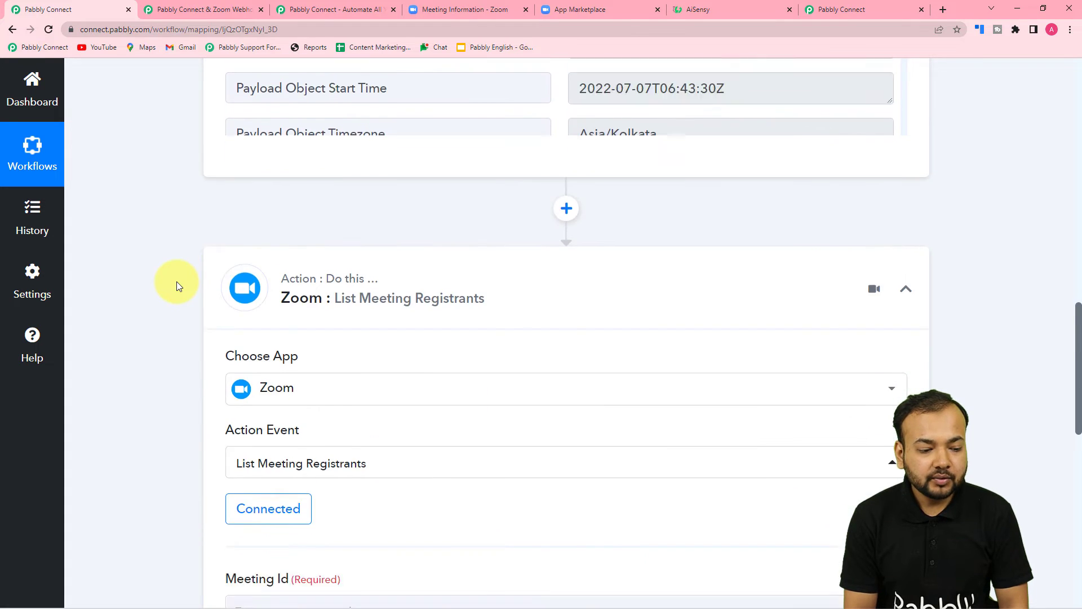
click(318, 184)
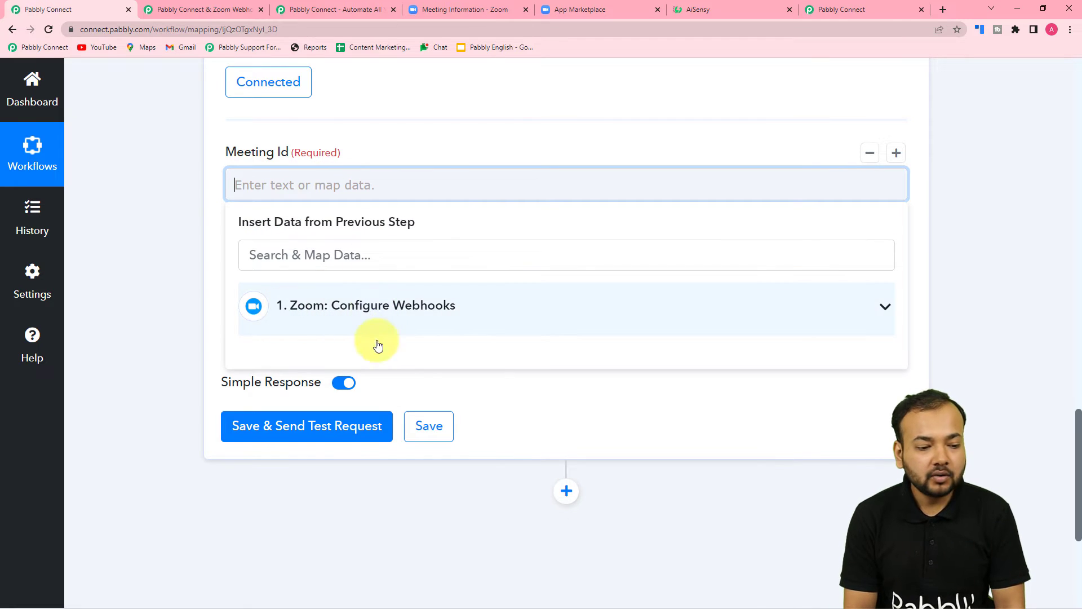
click(355, 310)
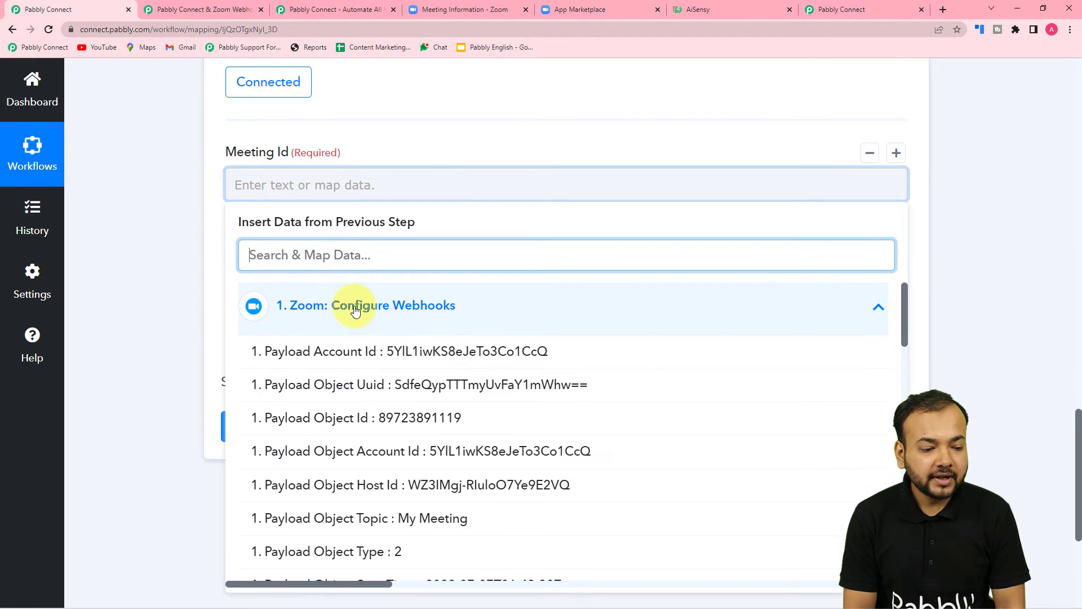
click(369, 419)
click(116, 293)
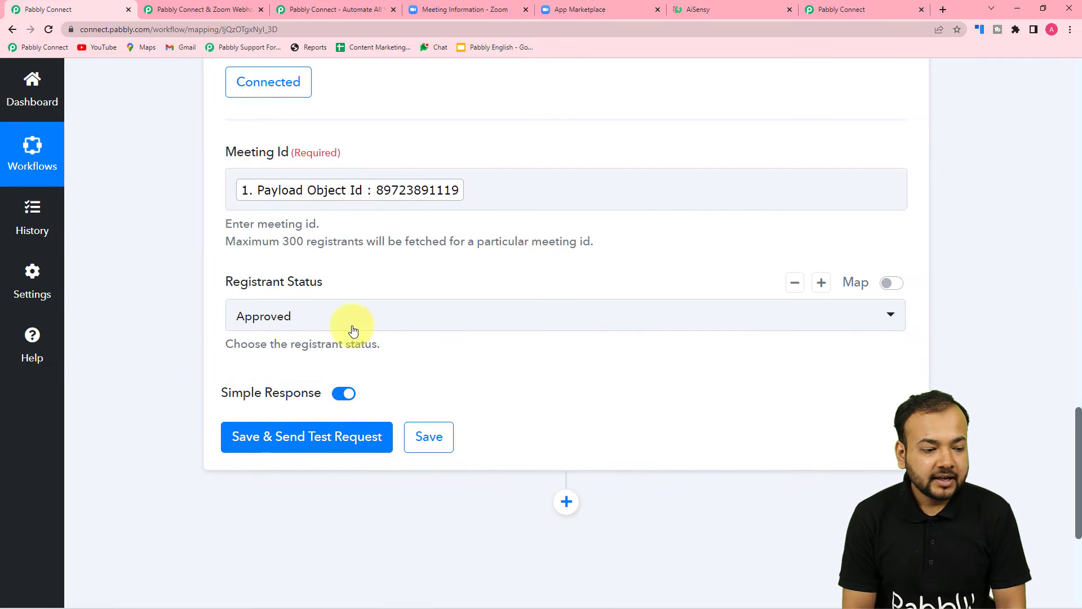
click(317, 327)
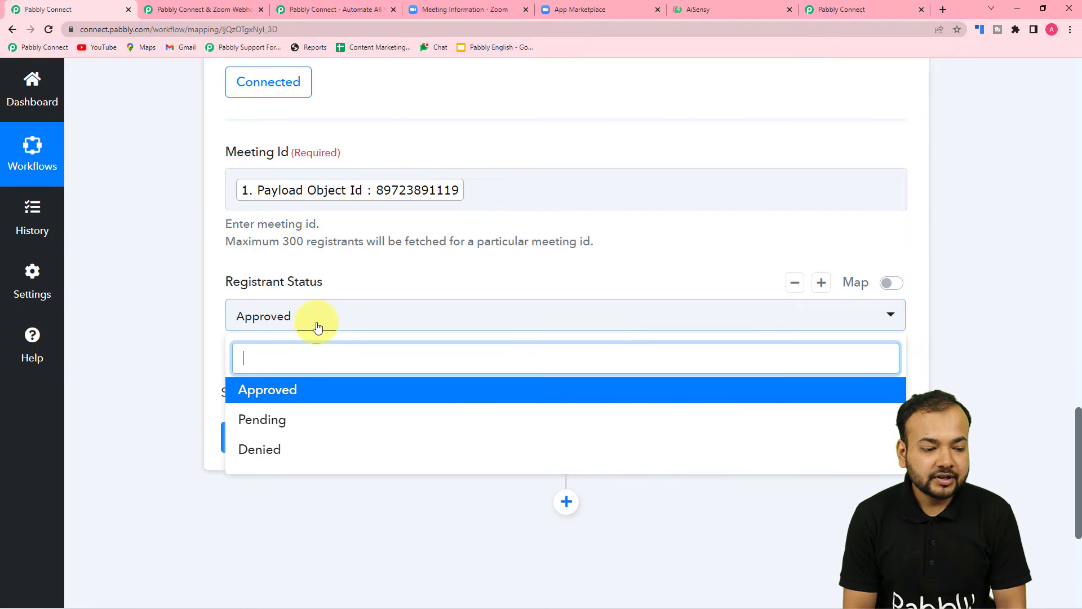
click(290, 388)
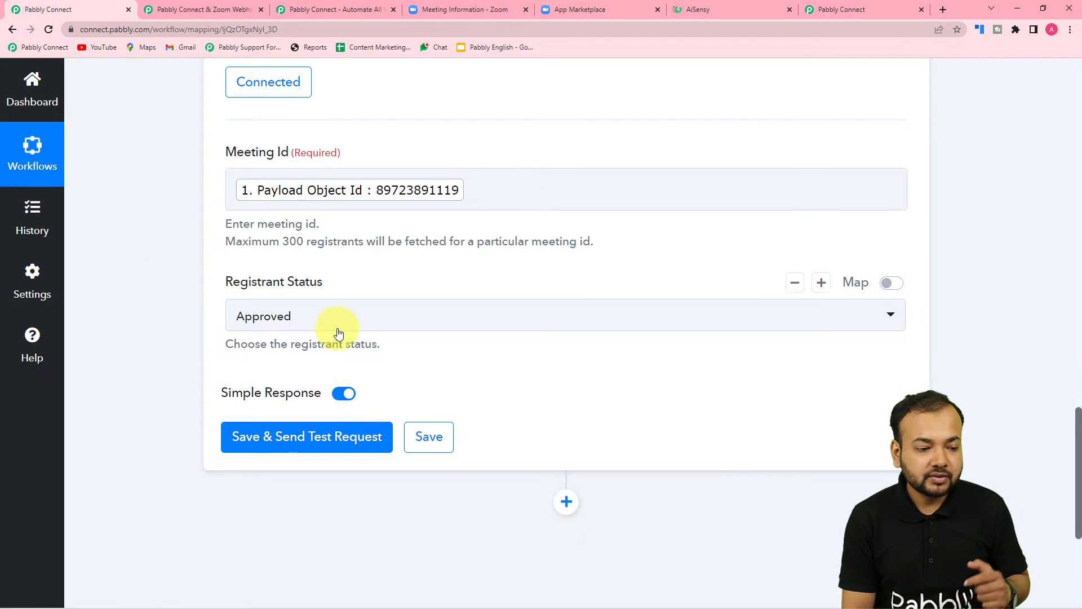
Turn off Simple Response for the registrants action, then save it and send a test request.
scroll(191, 320, down, 4)
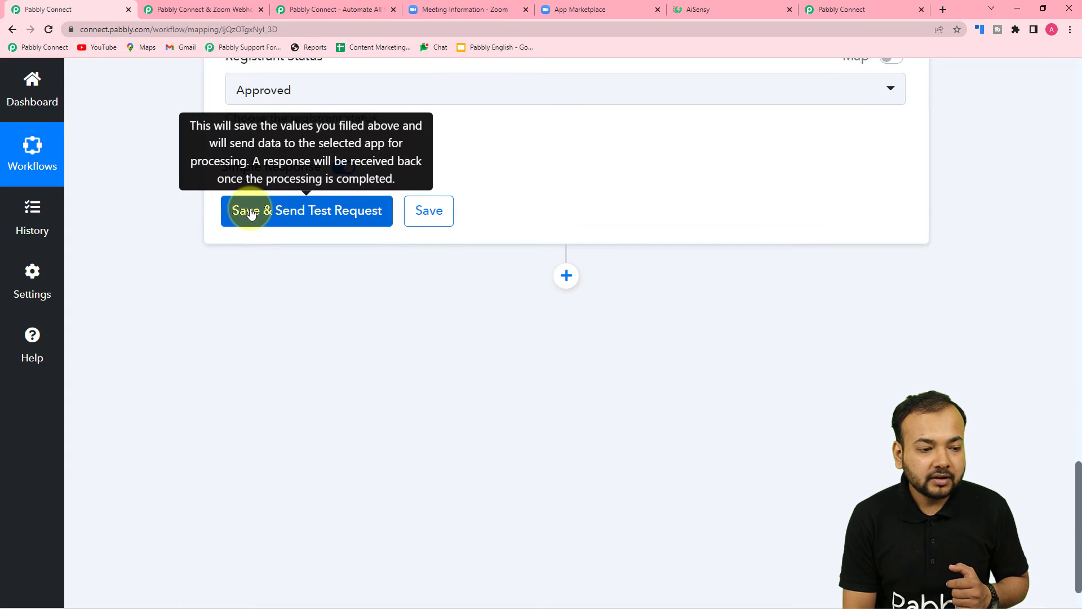
scroll(389, 177, up, 2)
scroll(383, 214, up, 2)
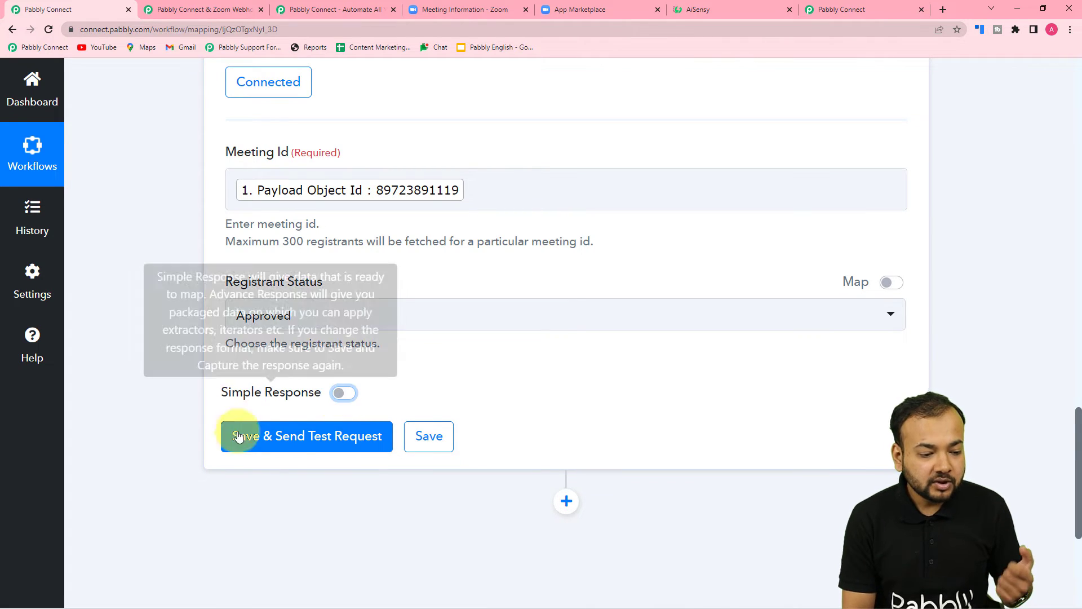
click(285, 439)
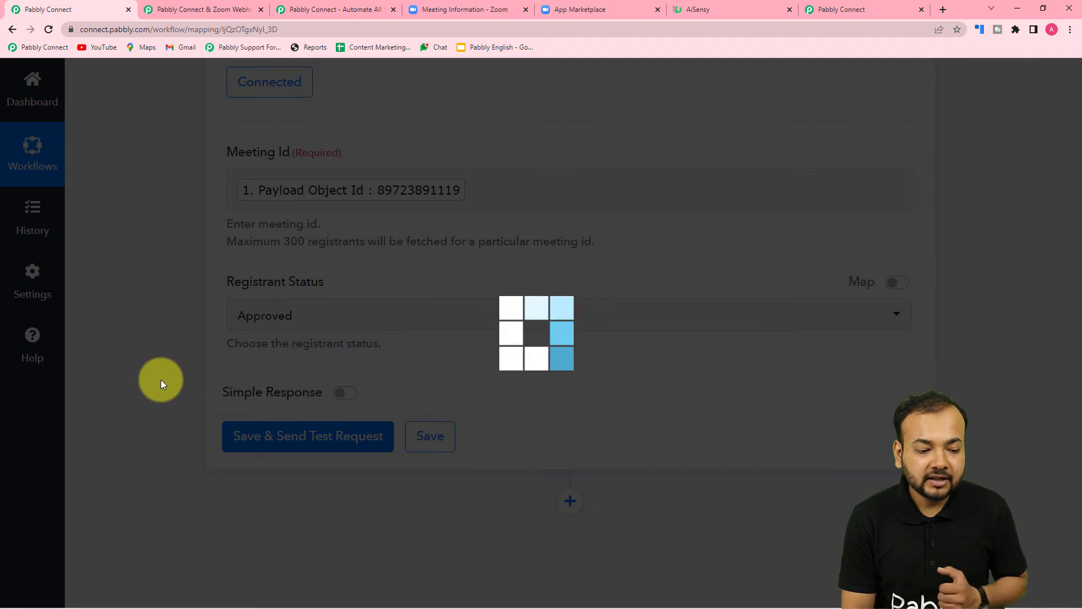
scroll(160, 380, down, 5)
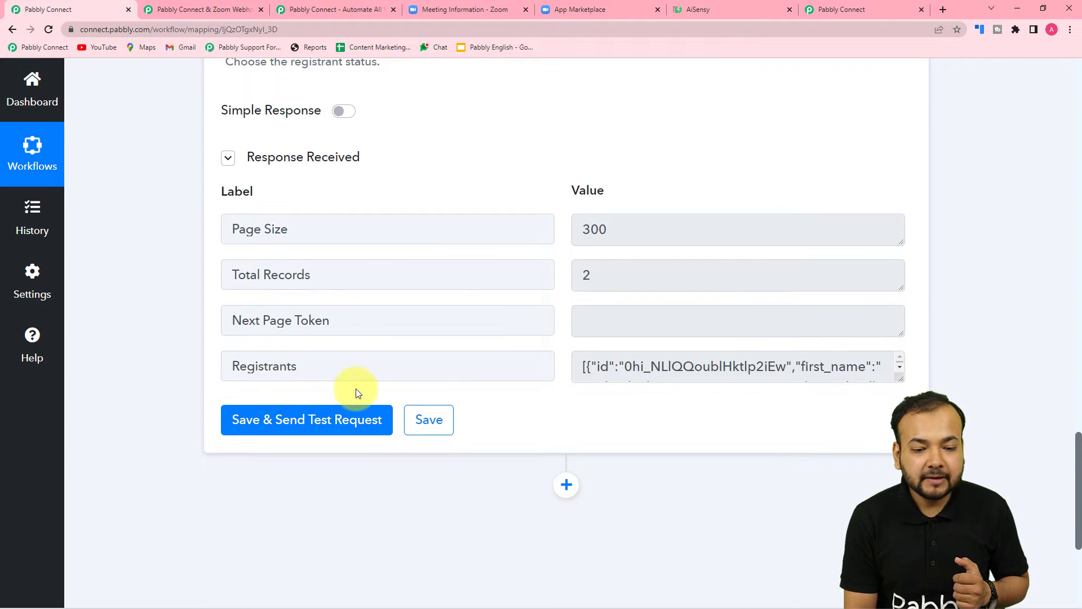
Enlarge the Registrants value in the Zoom action's response and examine the details returned for each registrant.
drag(900, 380, 901, 563)
scroll(710, 448, down, 3)
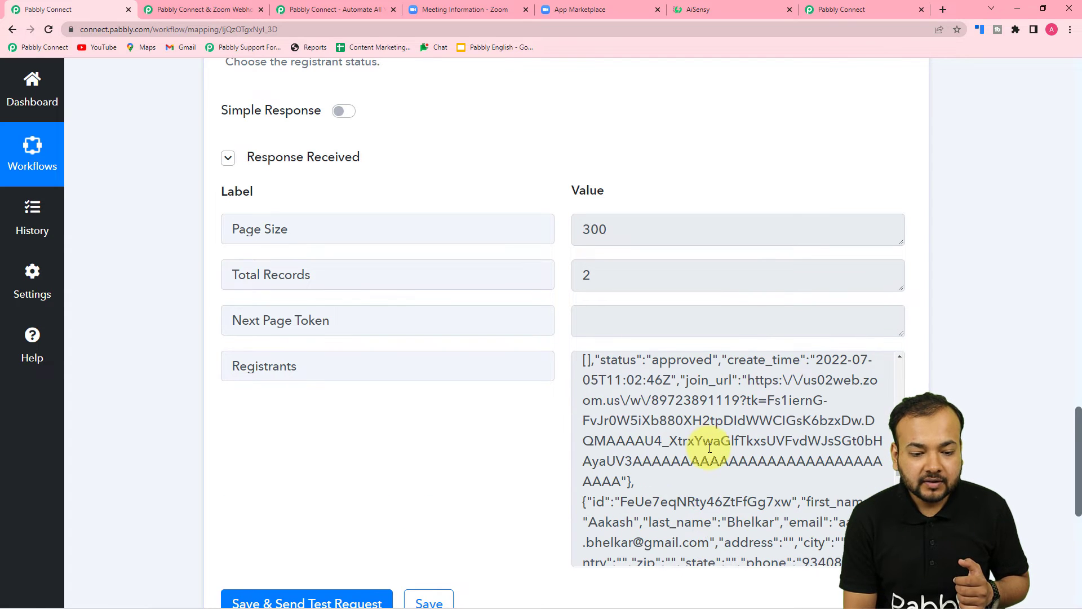
scroll(710, 449, down, 2)
scroll(709, 448, down, 3)
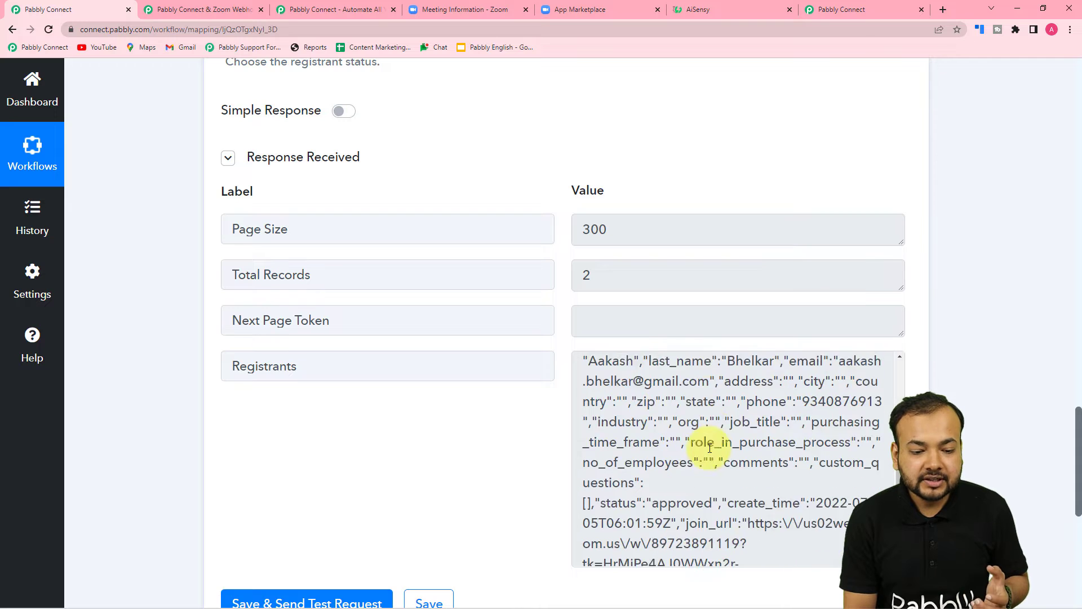
scroll(710, 448, up, 5)
scroll(709, 448, up, 3)
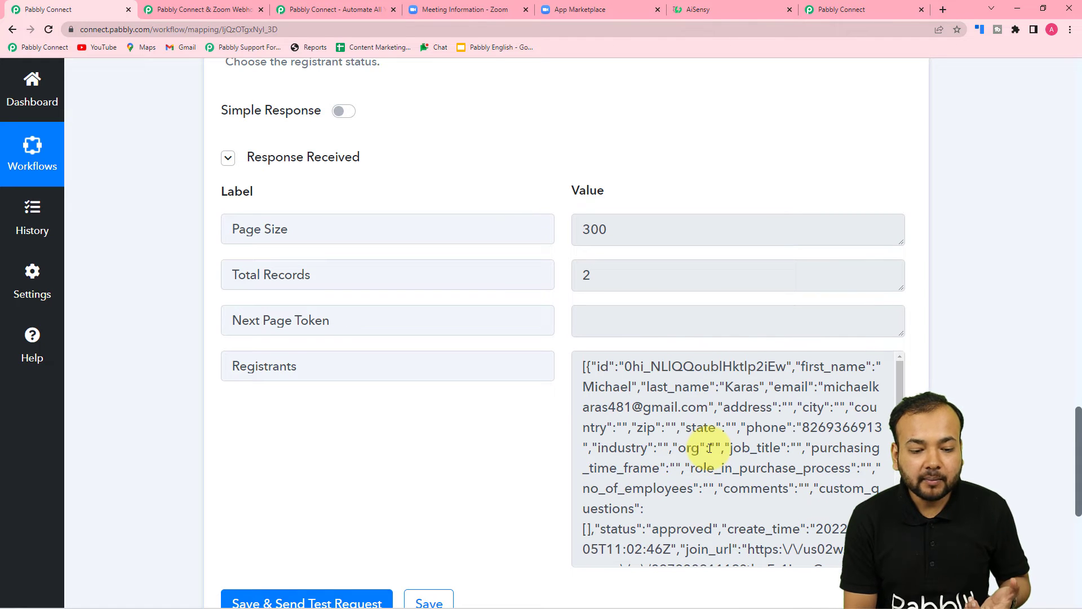
mouse_move(271, 121)
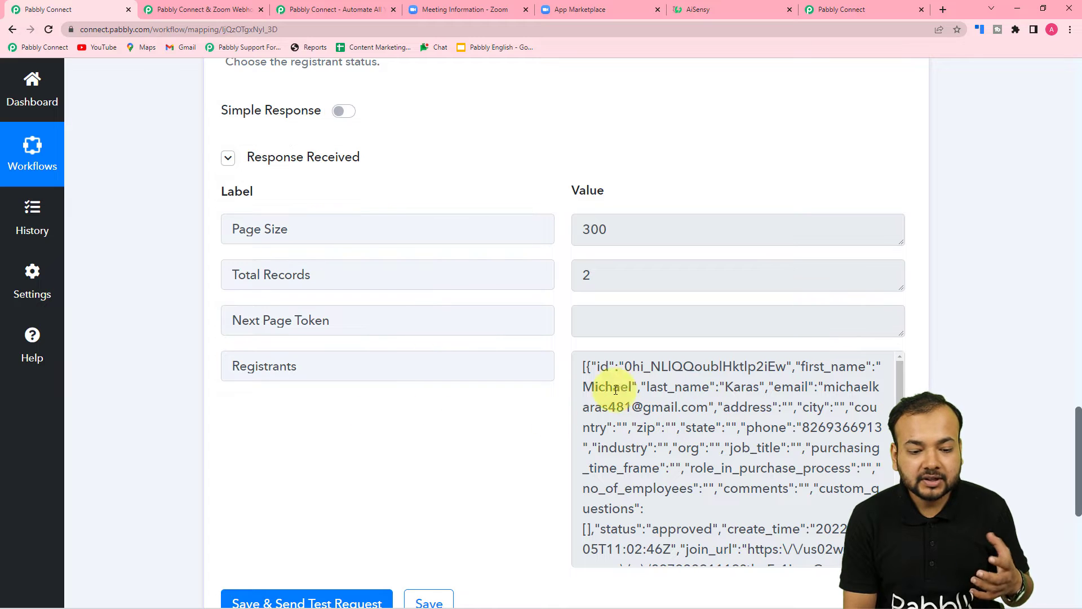
scroll(154, 382, down, 2)
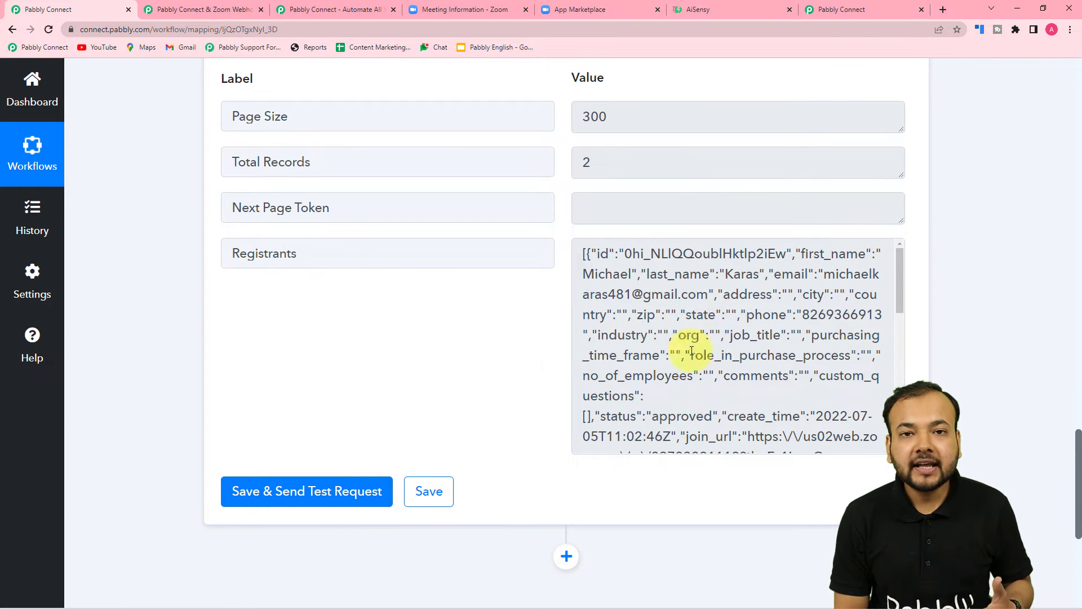
scroll(519, 364, down, 1)
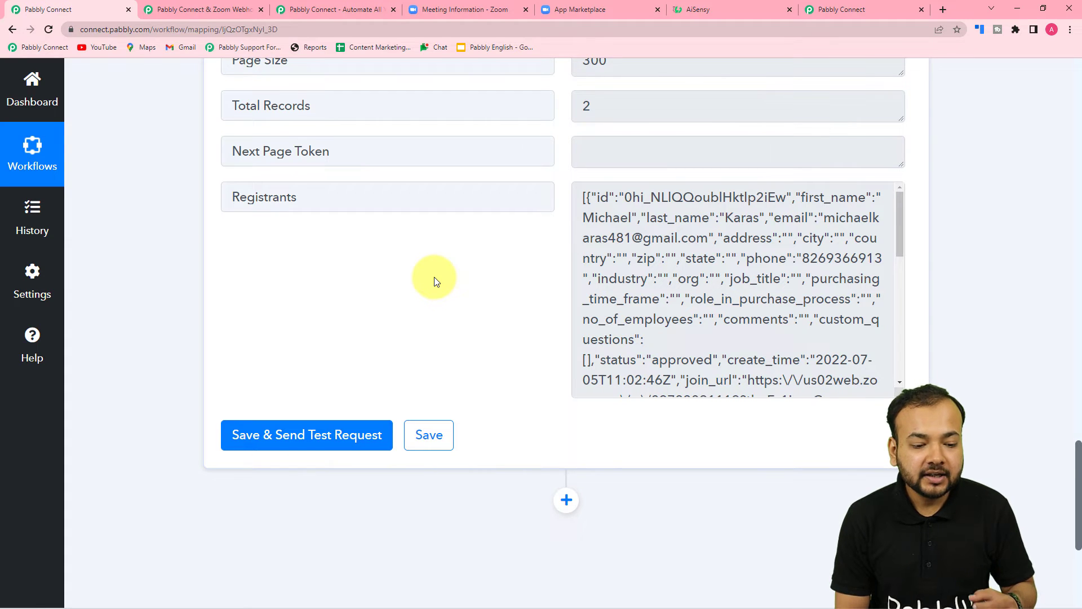
Add an Iterator by Pabbly action after the Zoom registrants action.
scroll(434, 280, down, 3)
click(565, 333)
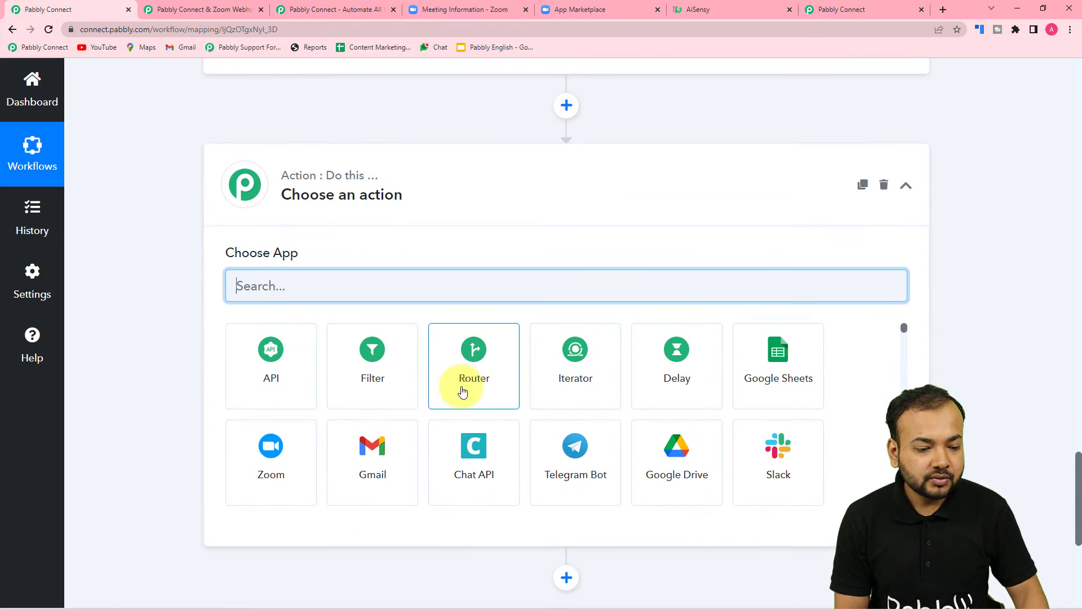
click(593, 379)
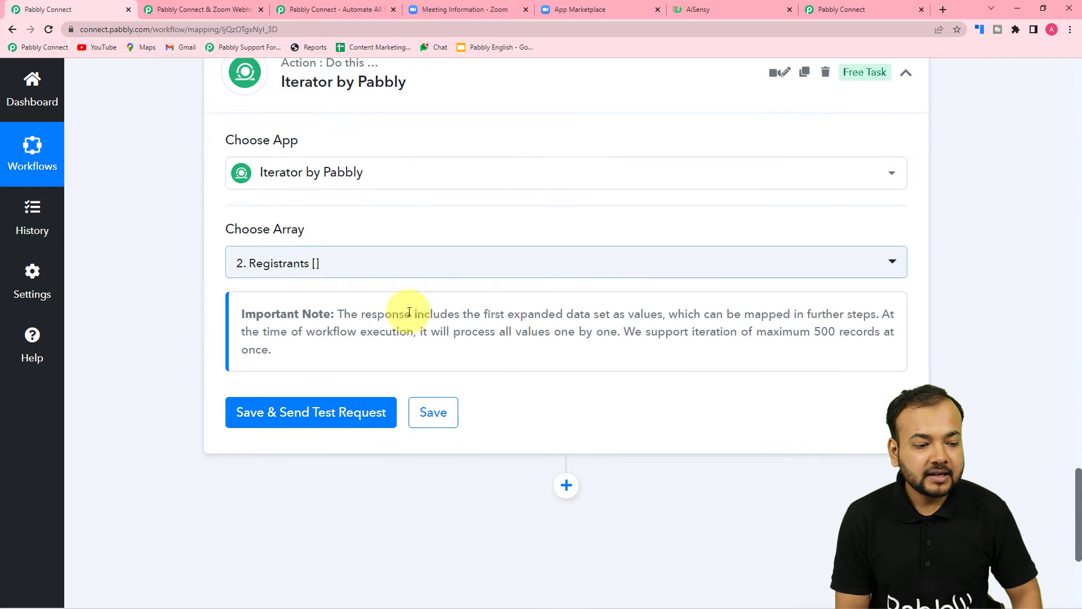
Choose 2. Registrants [] as the iterator's array, then save it and send a test request.
scroll(314, 314, up, 4)
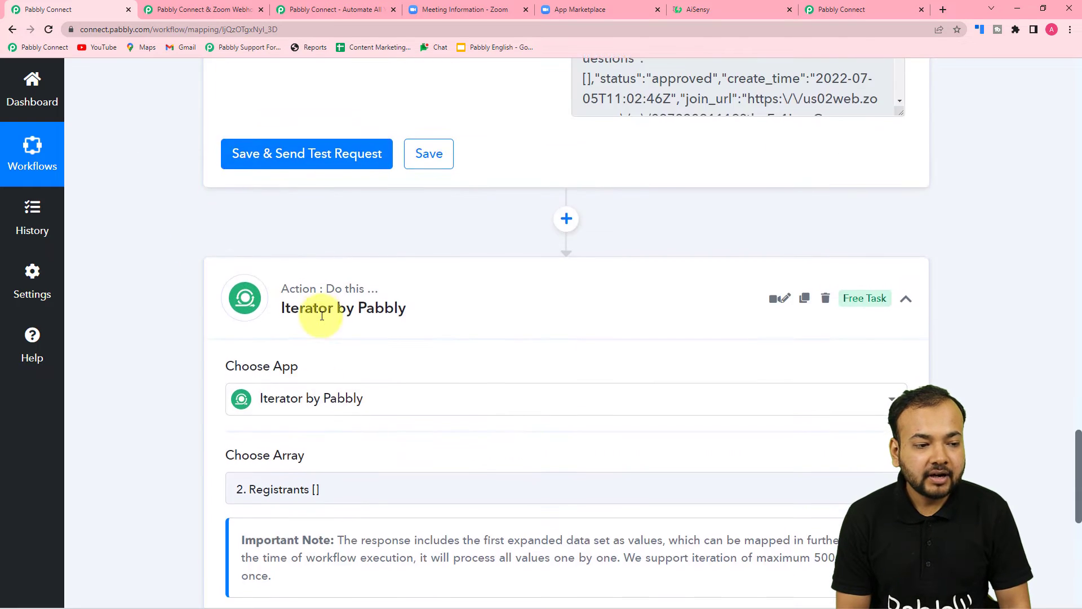
scroll(319, 314, up, 7)
scroll(331, 353, down, 1)
scroll(208, 354, down, 10)
click(348, 275)
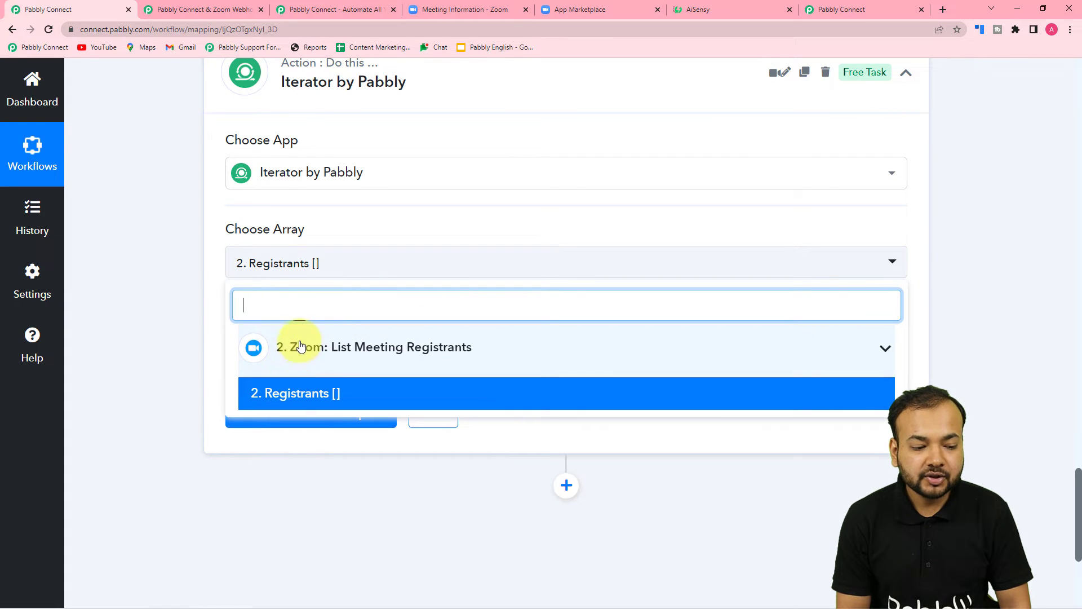
click(314, 399)
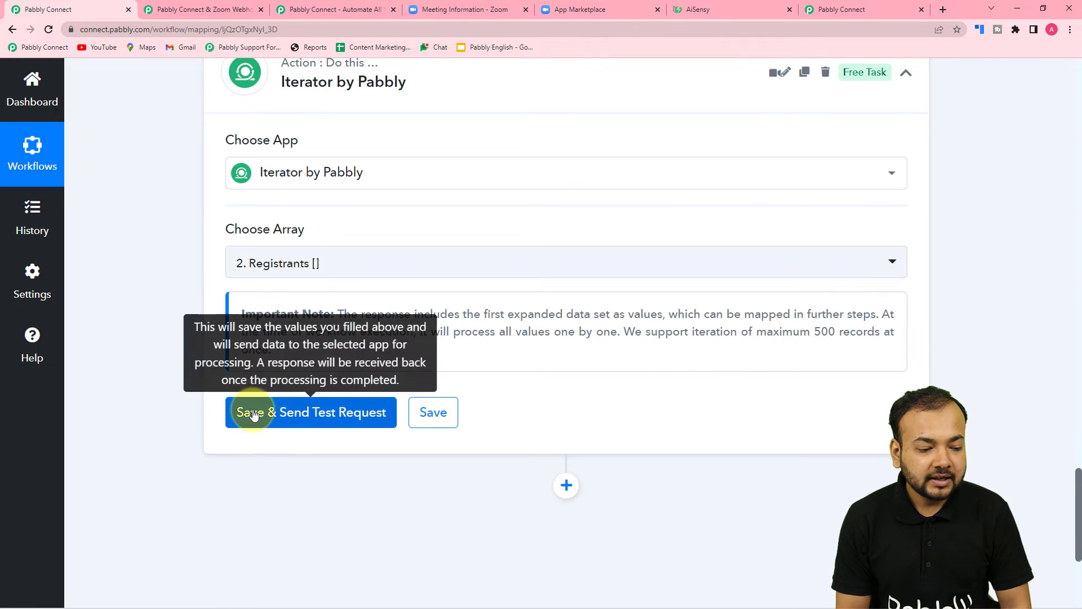
click(253, 412)
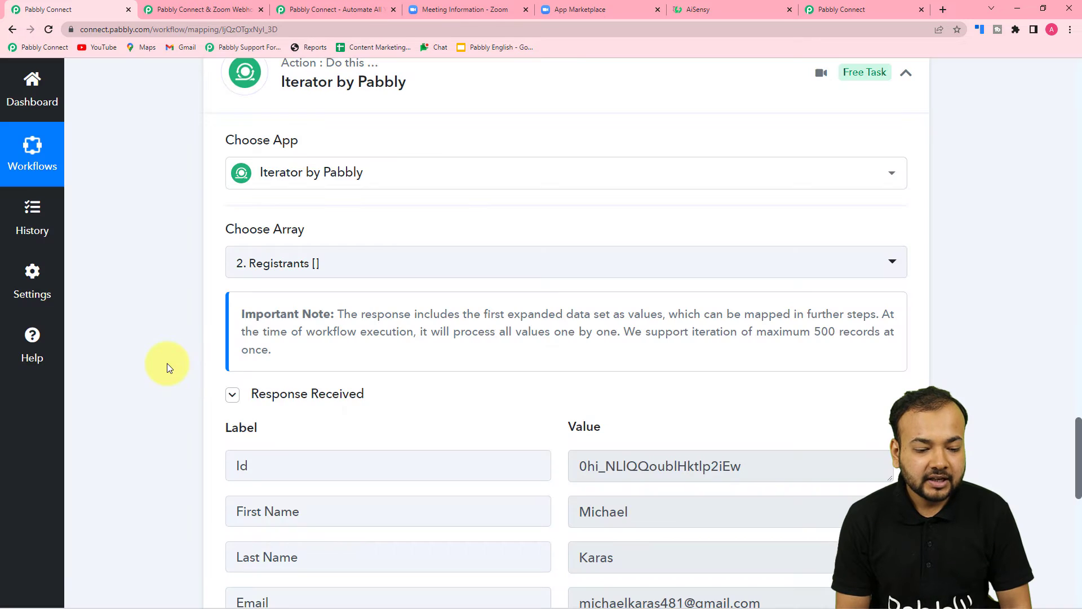
Examine the iterator's response for the individual registrant's name, email and phone fields.
scroll(167, 363, down, 3)
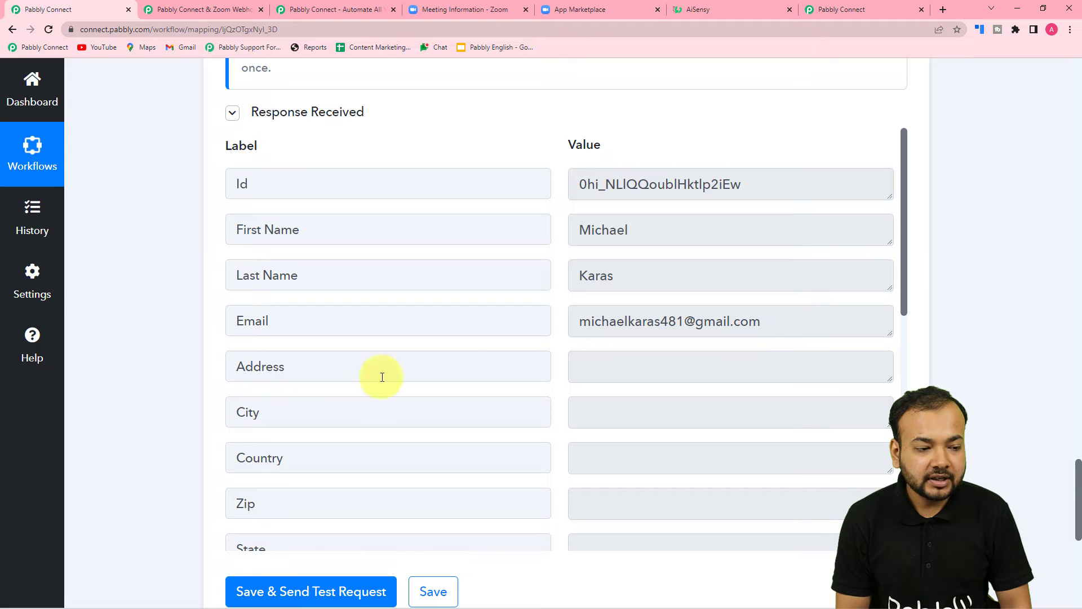
scroll(454, 349, down, 9)
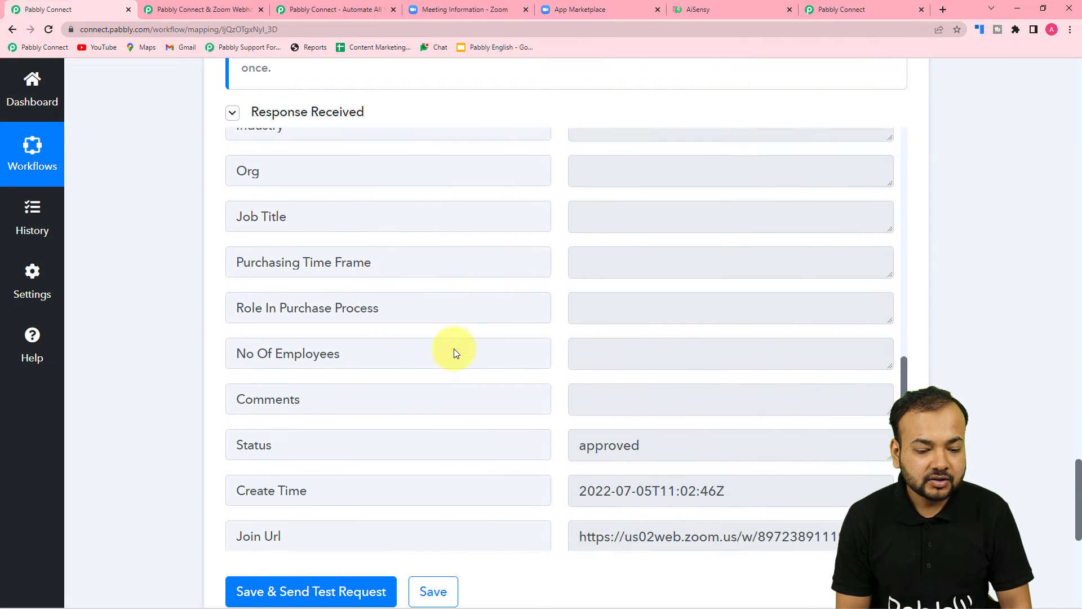
scroll(453, 348, up, 10)
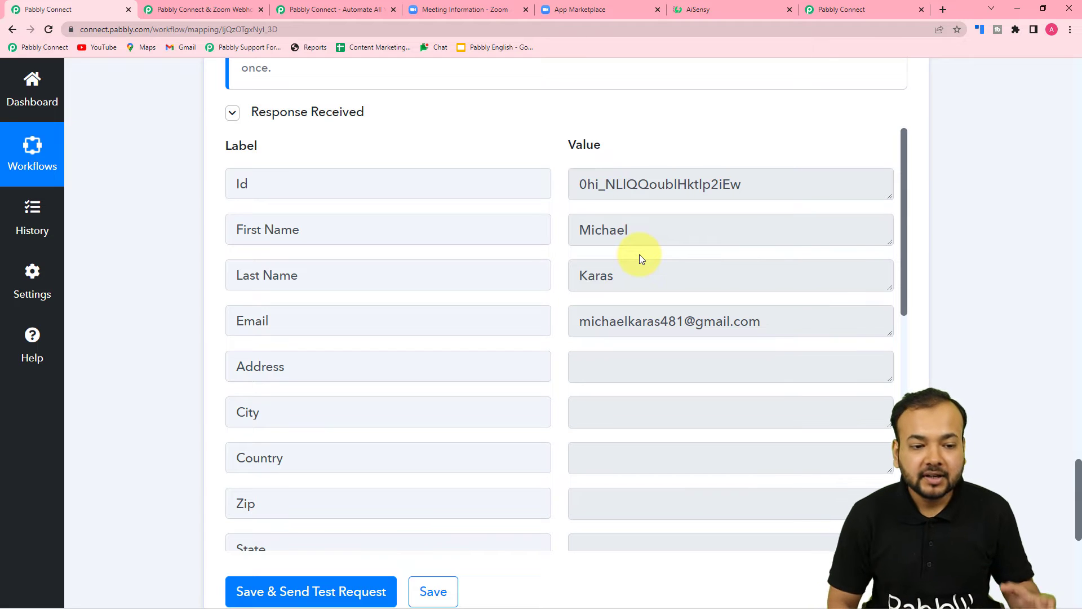
scroll(640, 255, up, 4)
scroll(168, 275, down, 9)
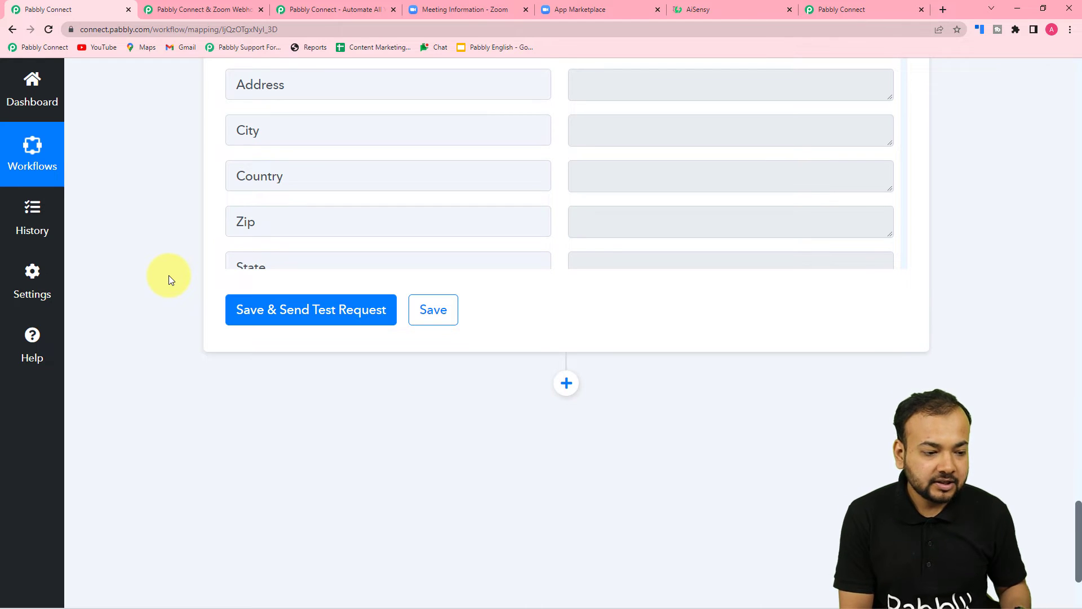
scroll(587, 298, down, 2)
scroll(601, 299, up, 5)
scroll(519, 236, up, 3)
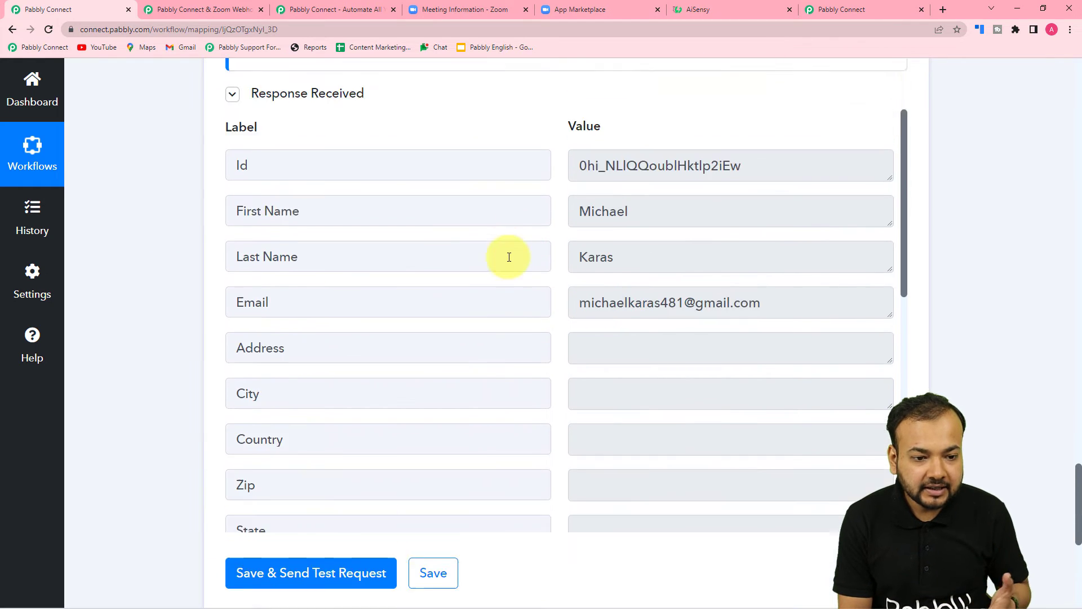
scroll(497, 335, down, 3)
scroll(496, 334, down, 3)
scroll(496, 334, up, 8)
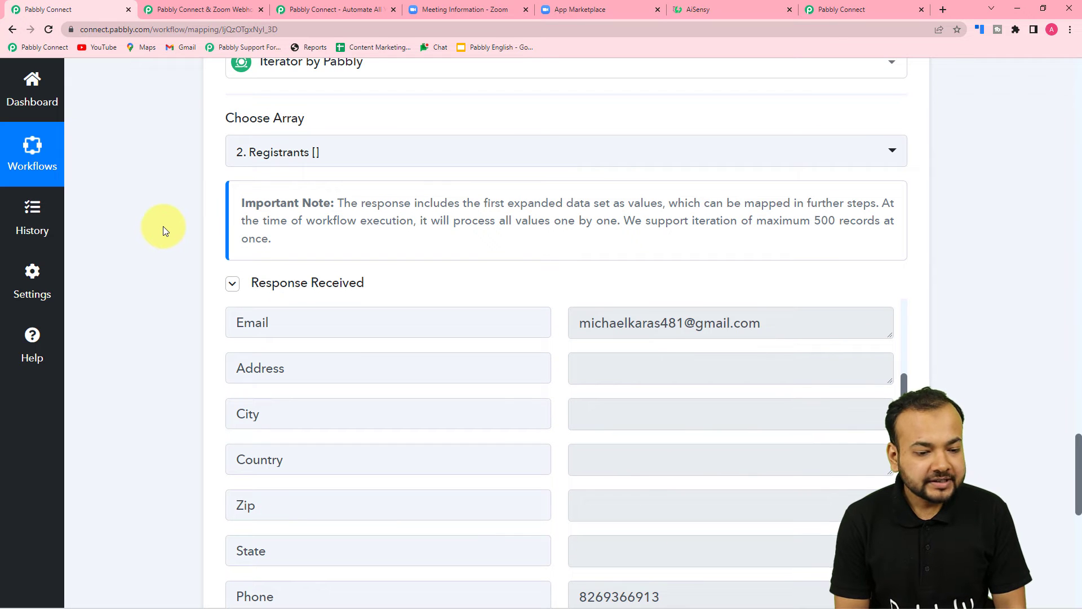
scroll(164, 225, down, 3)
scroll(373, 227, down, 3)
scroll(373, 227, up, 4)
scroll(373, 227, up, 2)
scroll(373, 228, down, 5)
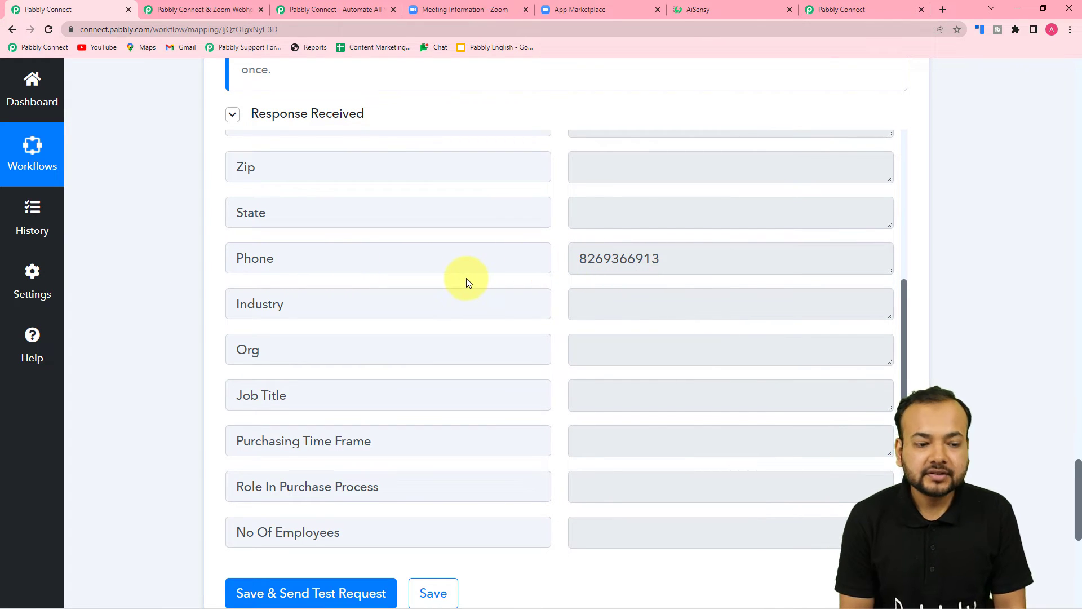
scroll(465, 279, up, 6)
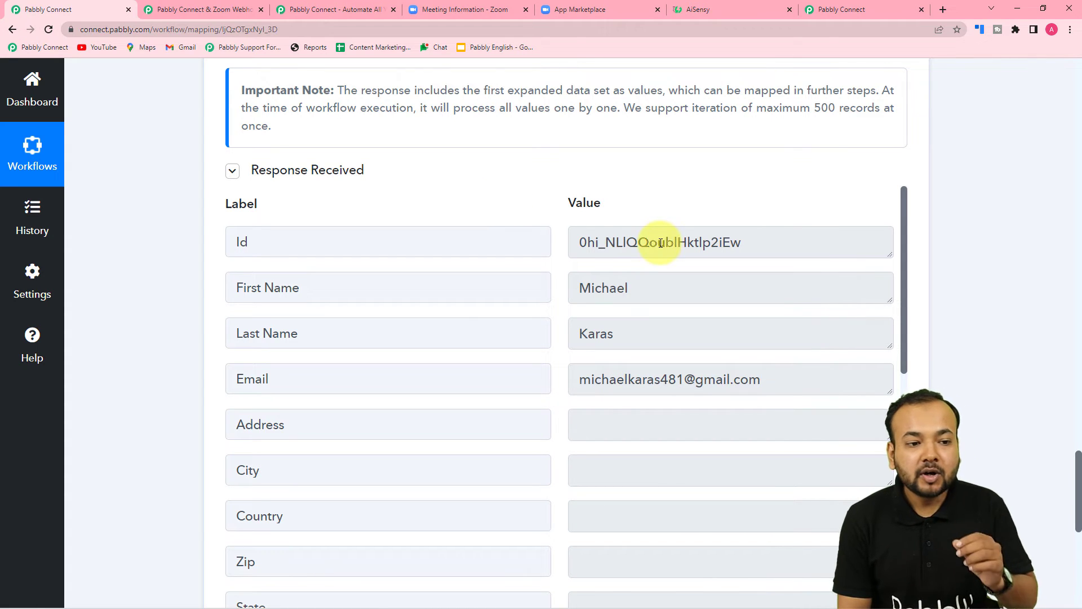
Switch to the Zoom meeting page and view the Custom Questions in its registration settings.
click(462, 7)
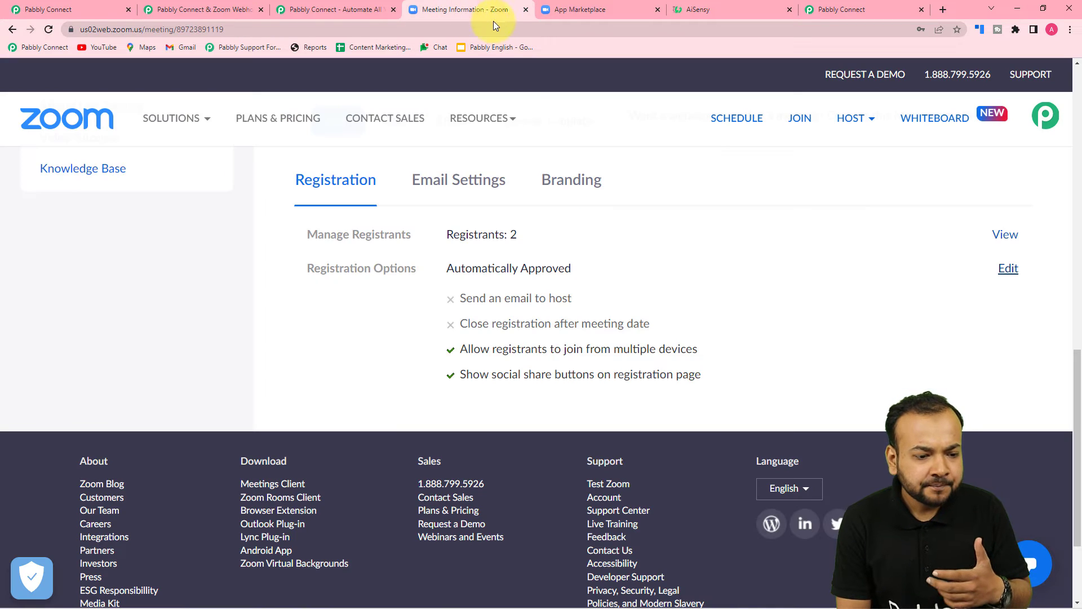
mouse_move(485, 118)
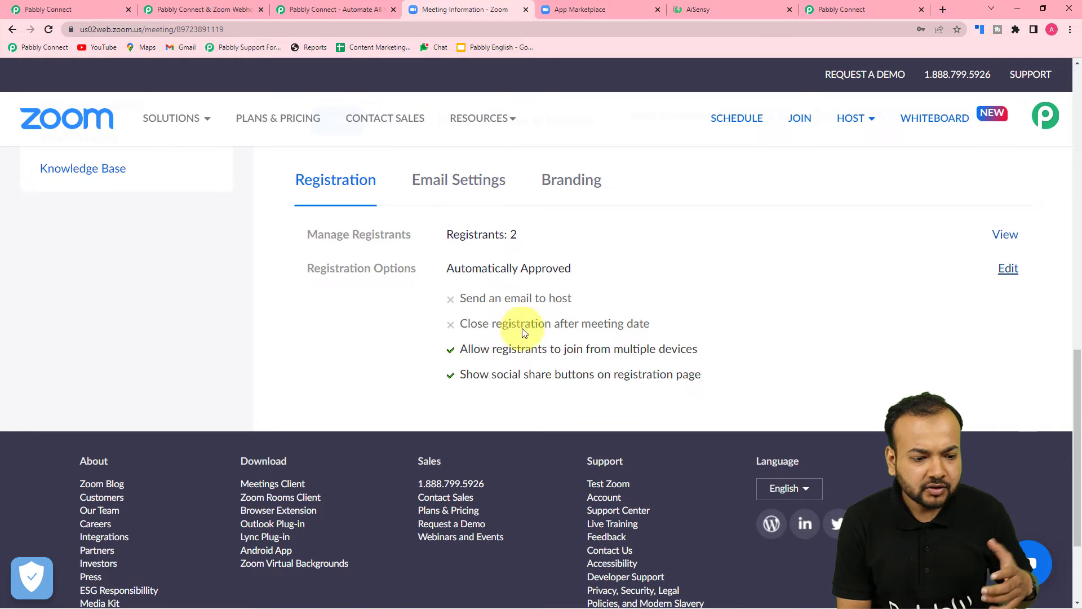
click(1008, 269)
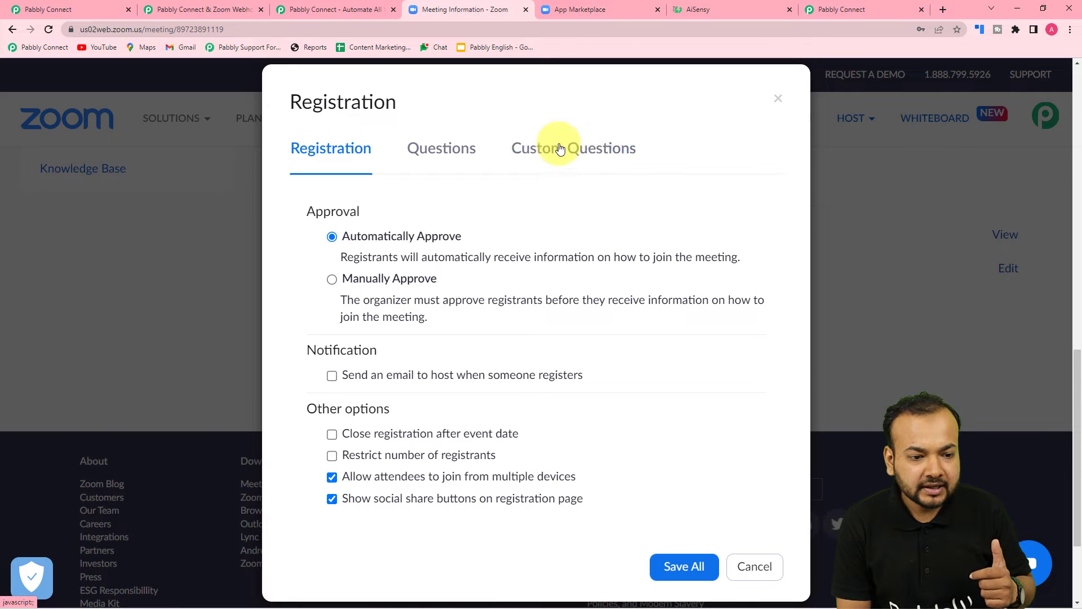
click(588, 153)
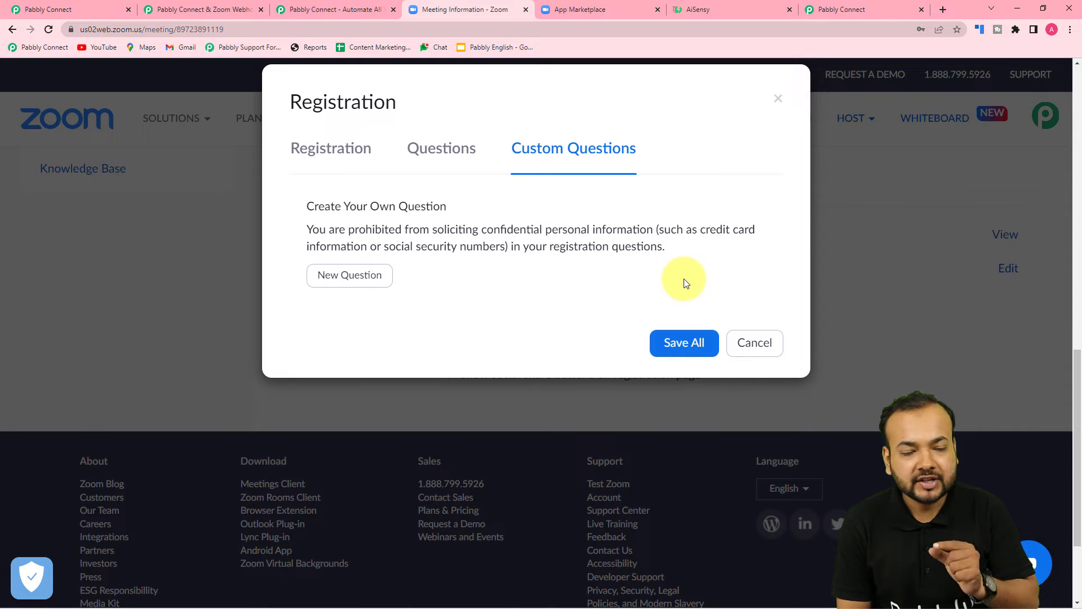
Return to the Pabbly Connect workflow and review the iterator's response fields, including the phone field.
click(85, 9)
scroll(753, 376, down, 4)
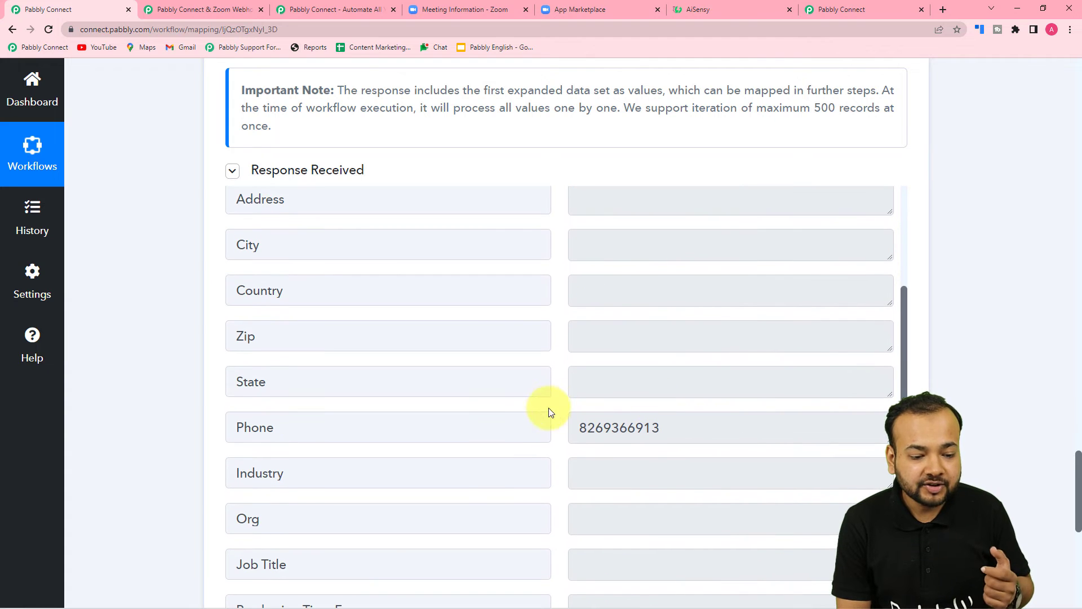
scroll(158, 398, down, 7)
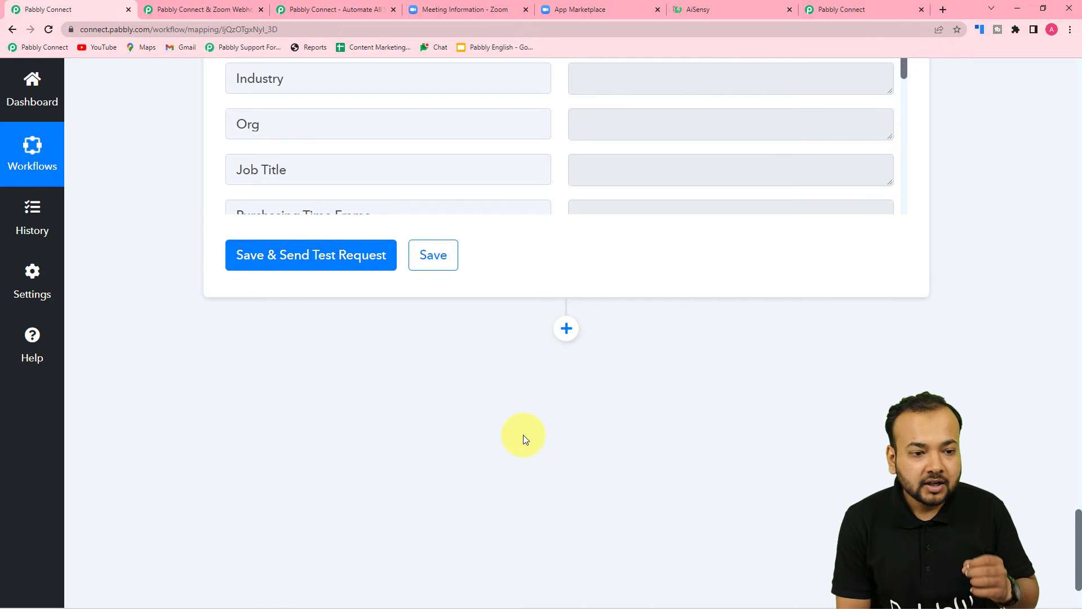
scroll(524, 435, up, 8)
scroll(479, 297, up, 2)
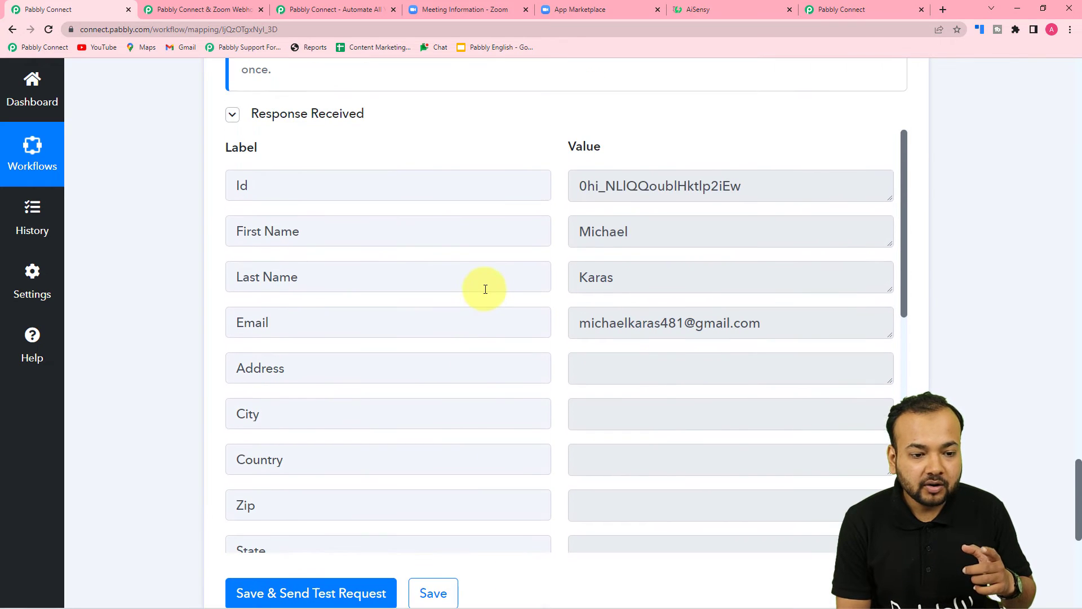
scroll(92, 286, down, 3)
scroll(91, 285, down, 4)
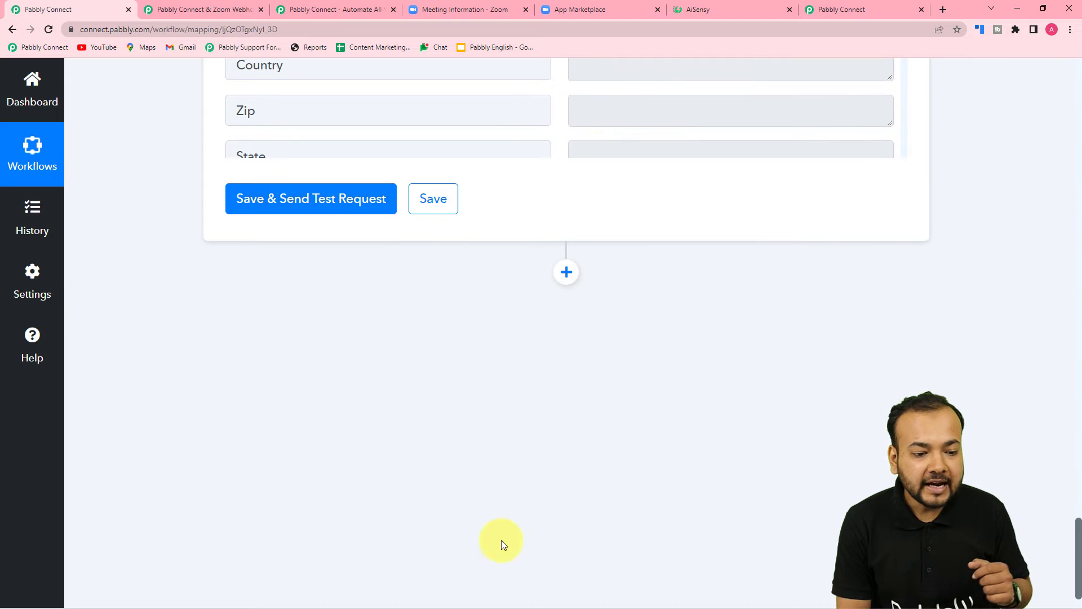
Add a WhatsApp by AiSensy action after the iterator and choose Send Template Message as its event.
click(567, 271)
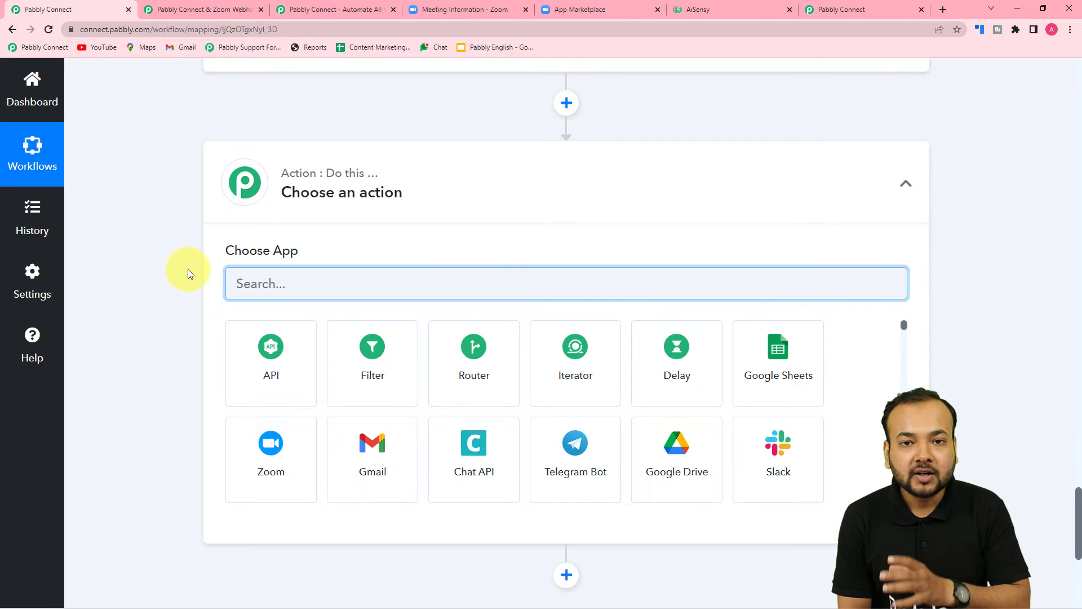
click(289, 283)
text(a)
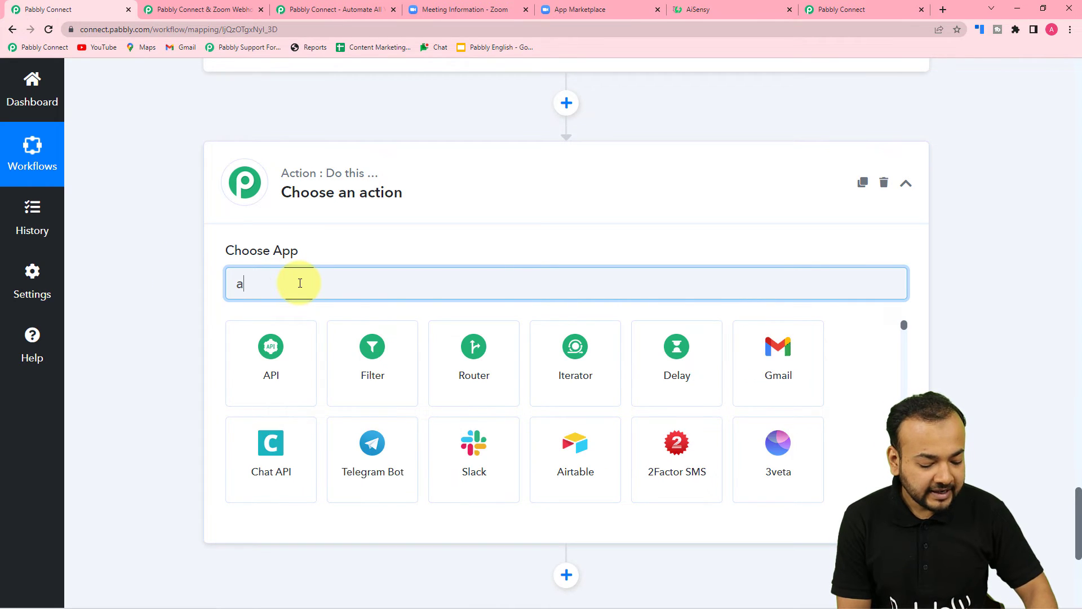
text(isend)
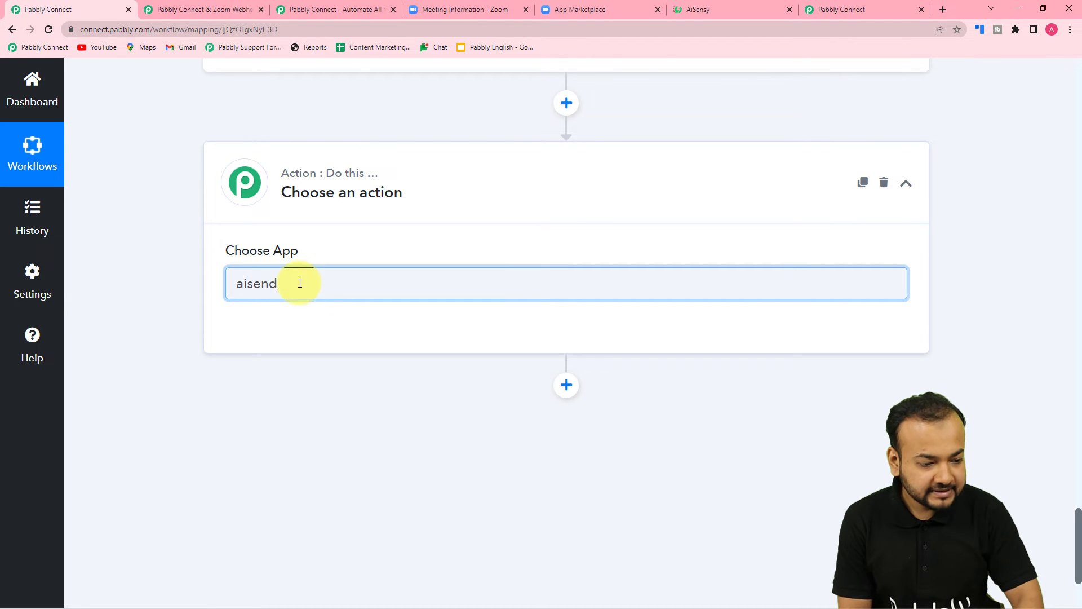
key(BackSpace)
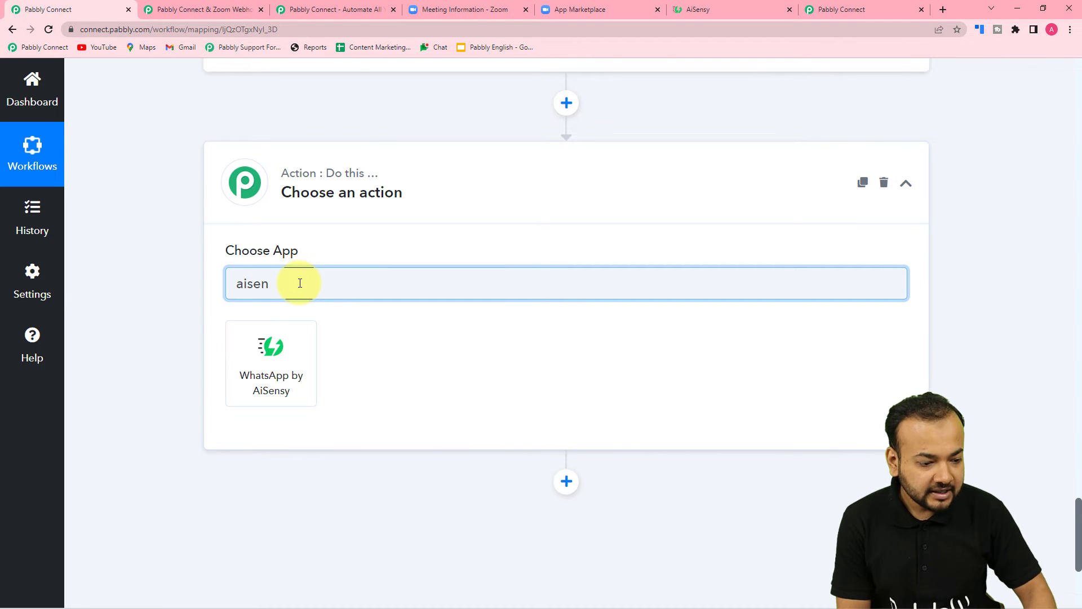
click(278, 379)
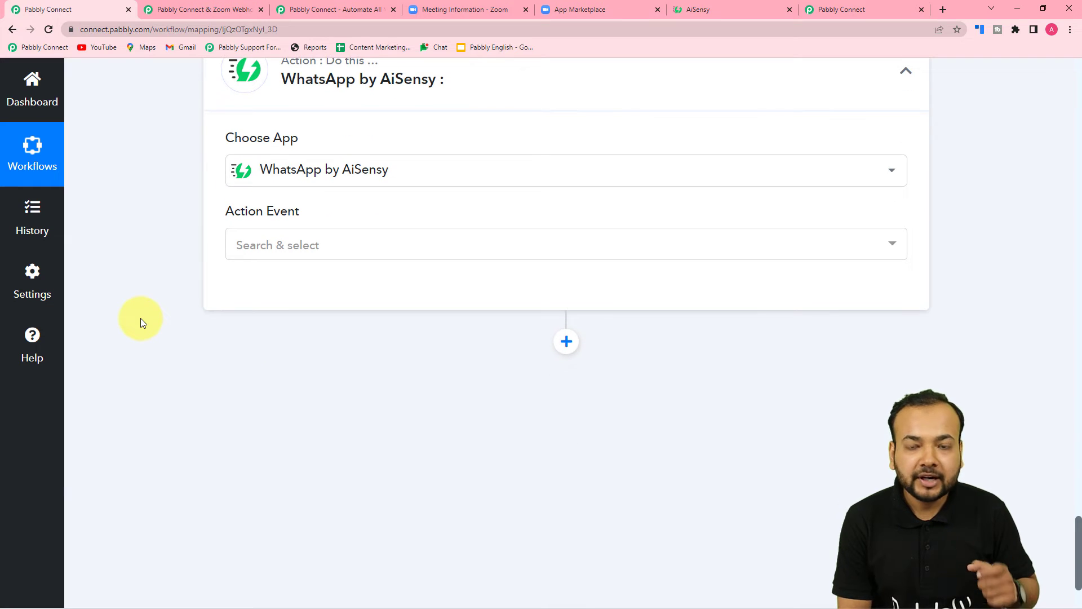
click(276, 252)
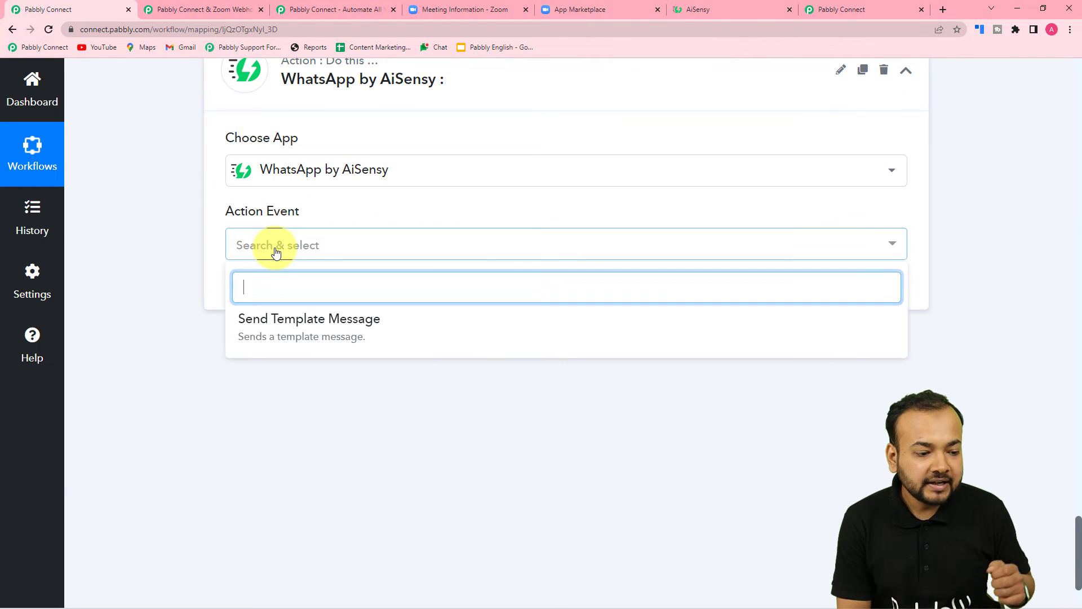
click(349, 339)
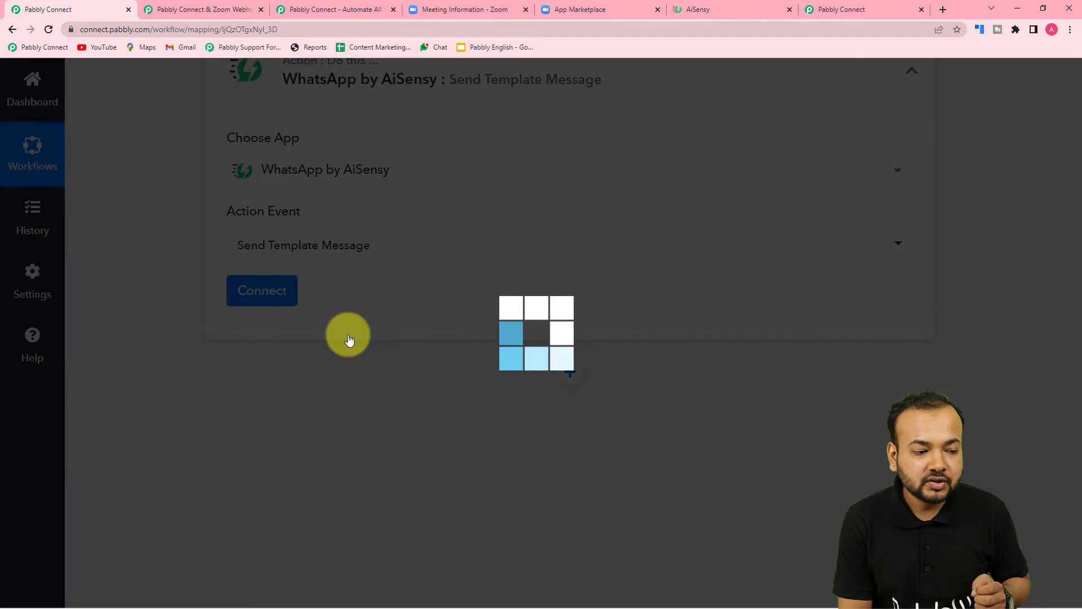
Begin a new WhatsApp by AiSensy connection, and copy the API key from the Manage section of AiSensy.
click(258, 291)
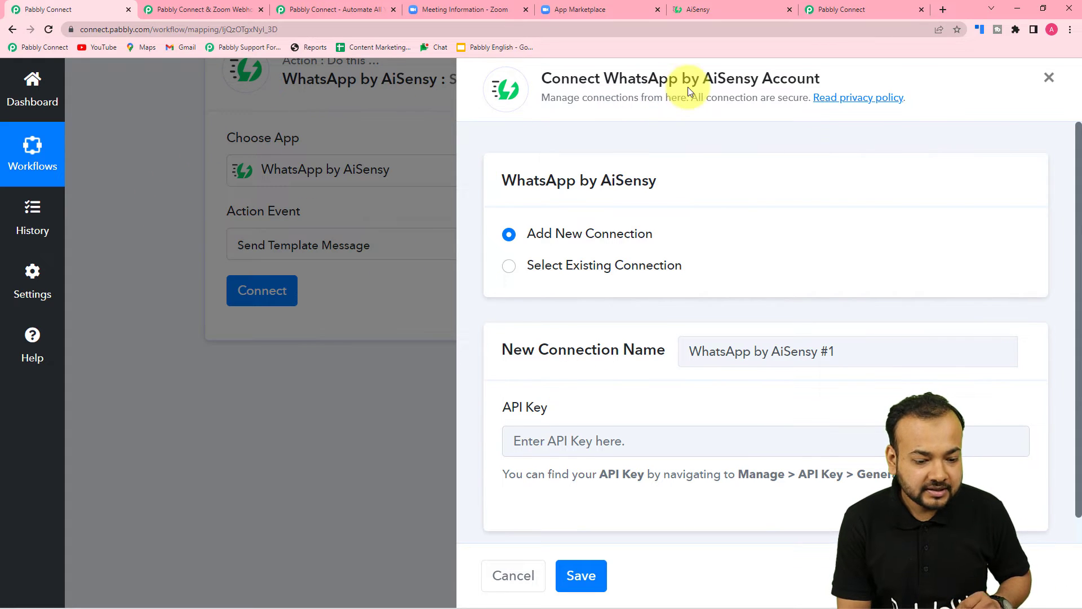
click(689, 12)
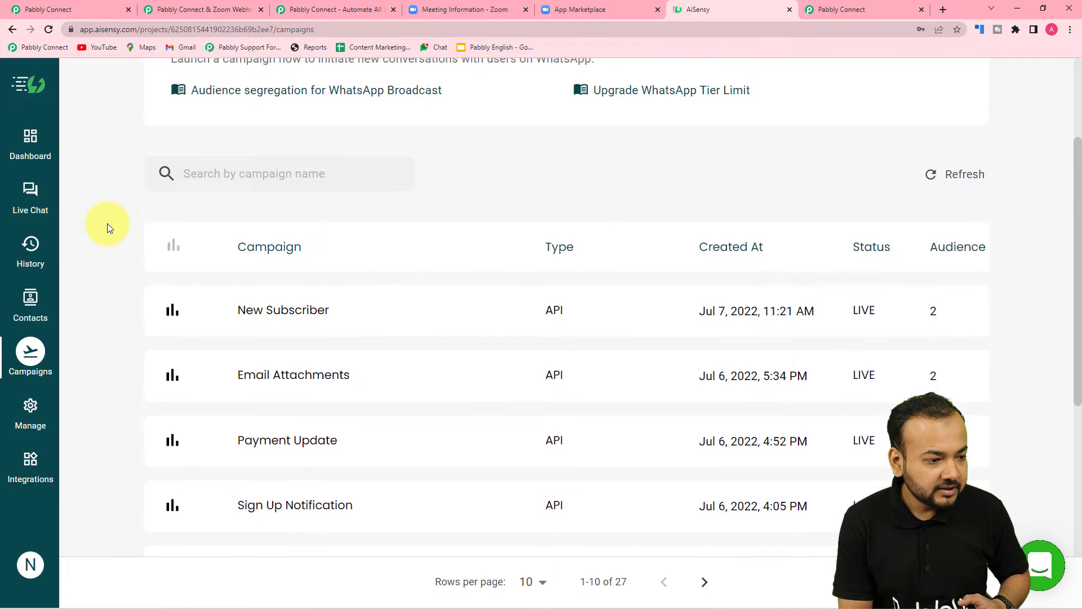
scroll(107, 223, up, 3)
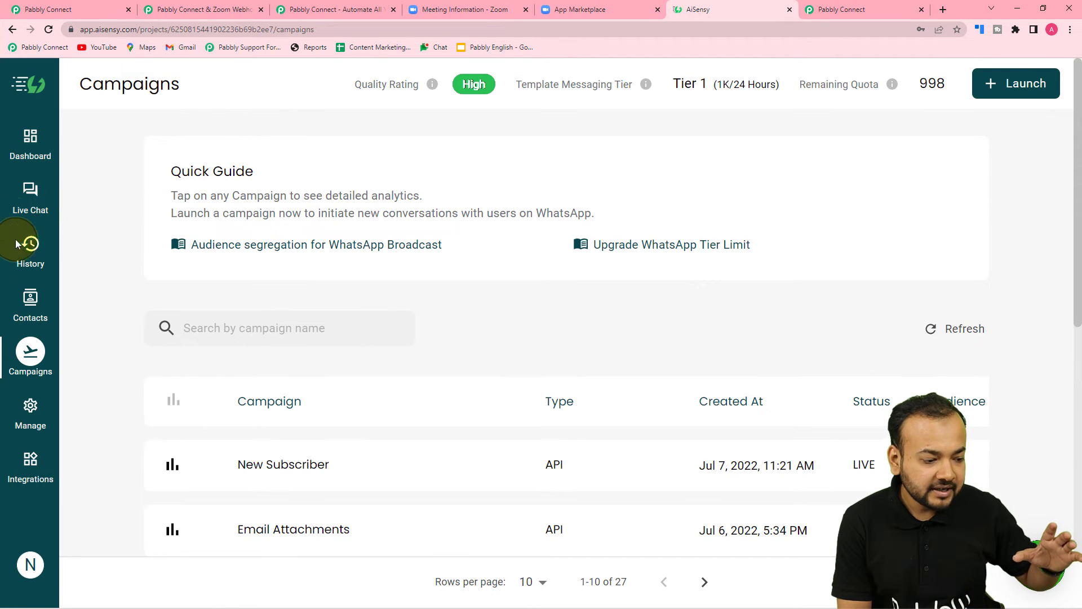
click(34, 420)
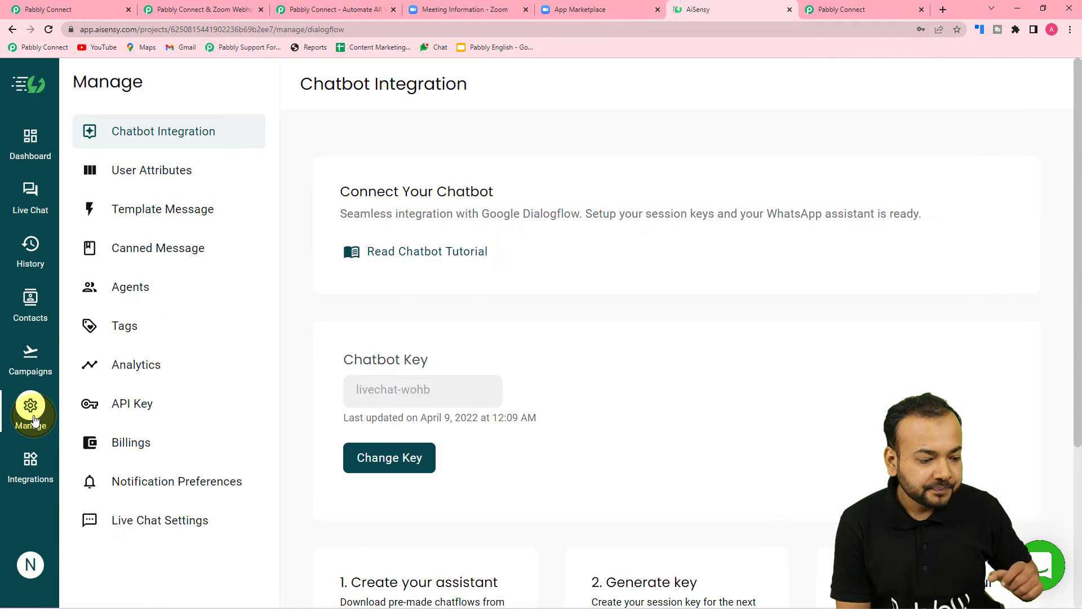
click(135, 412)
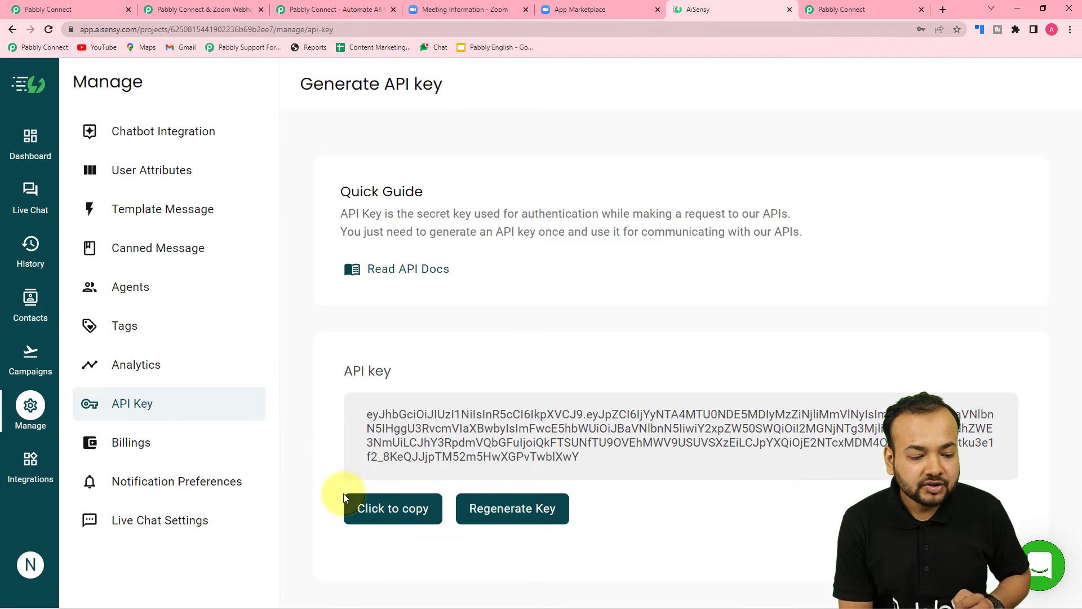
click(380, 516)
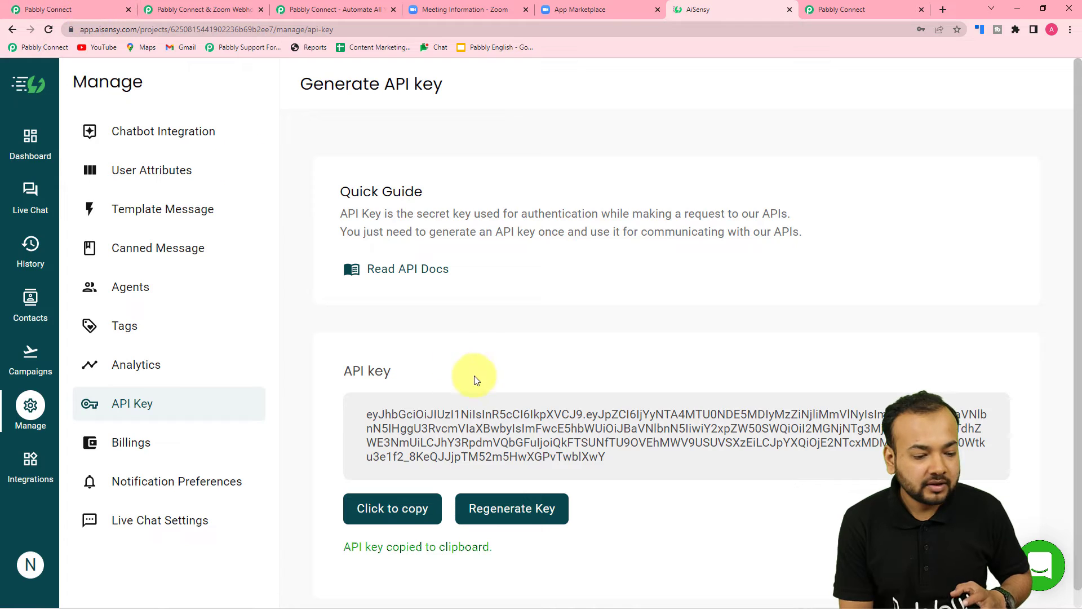
Back in Pabbly Connect, paste the AiSensy API key into the new connection and save it.
click(109, 8)
click(518, 445)
right_click(518, 444)
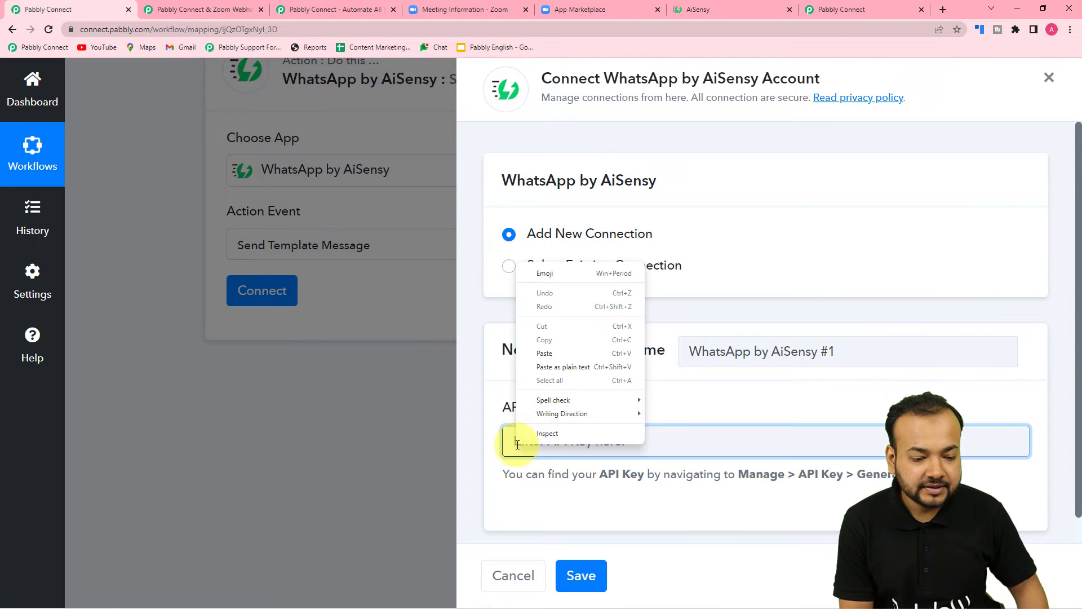
click(539, 367)
click(581, 575)
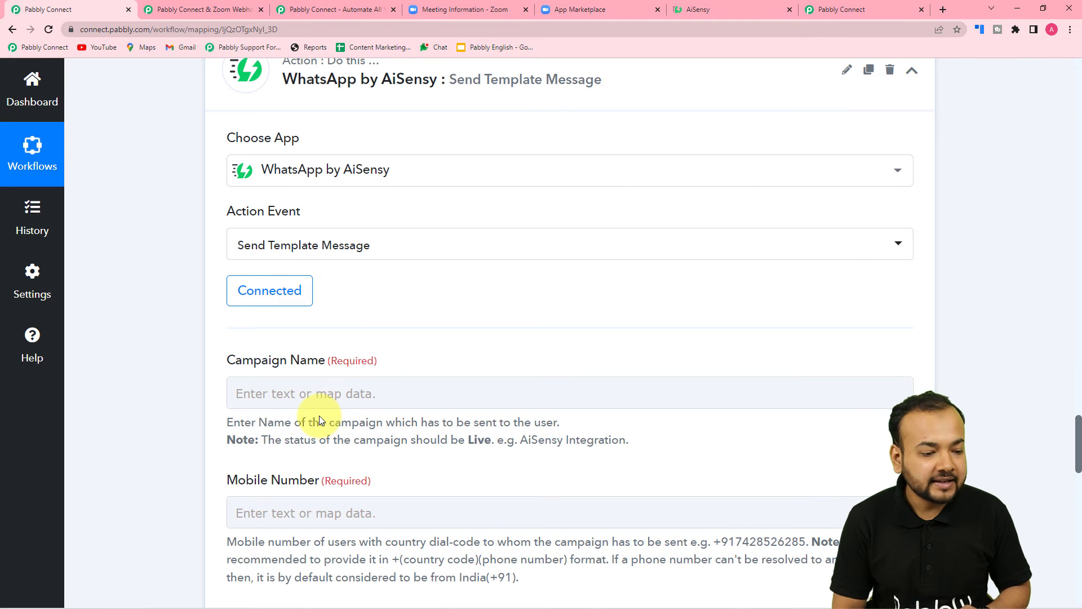
Review the Send Template Message fields, starting with the required Campaign Name, Mobile Number and User Name.
click(317, 402)
scroll(190, 300, down, 2)
scroll(190, 300, down, 2)
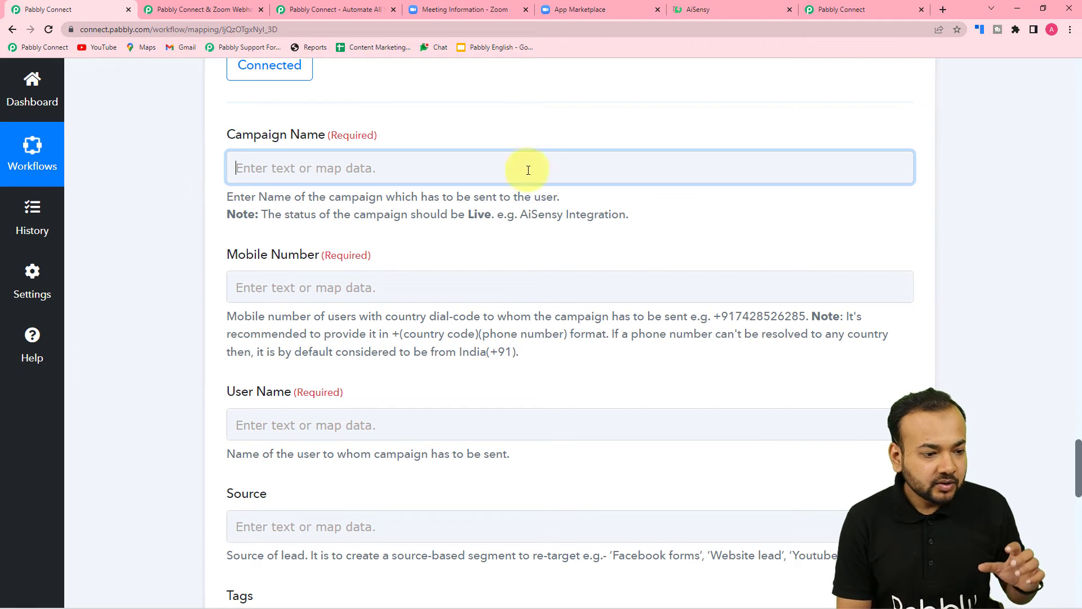
click(700, 10)
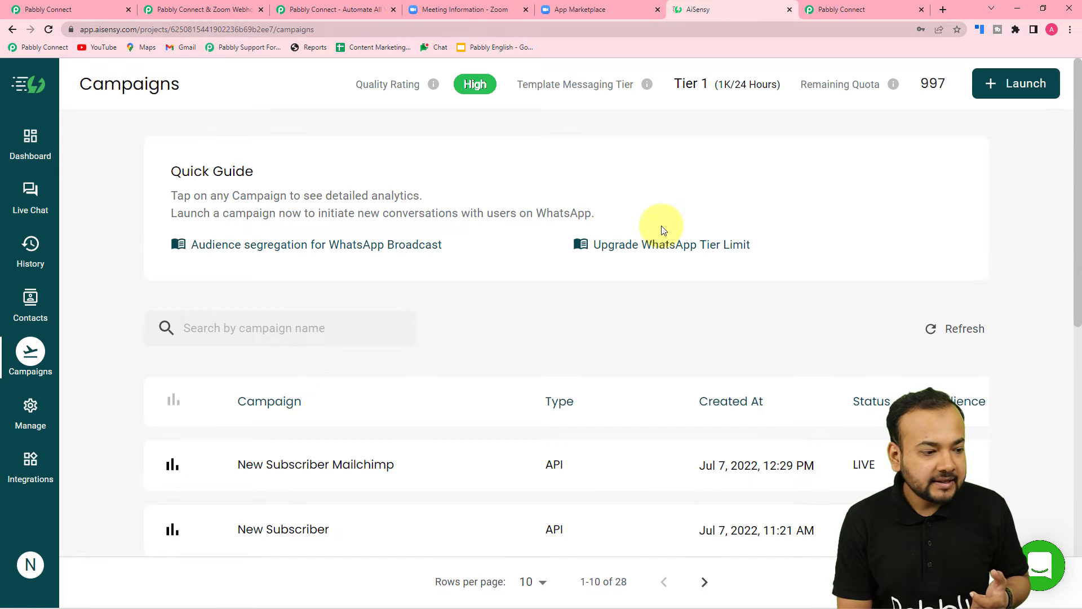
click(28, 350)
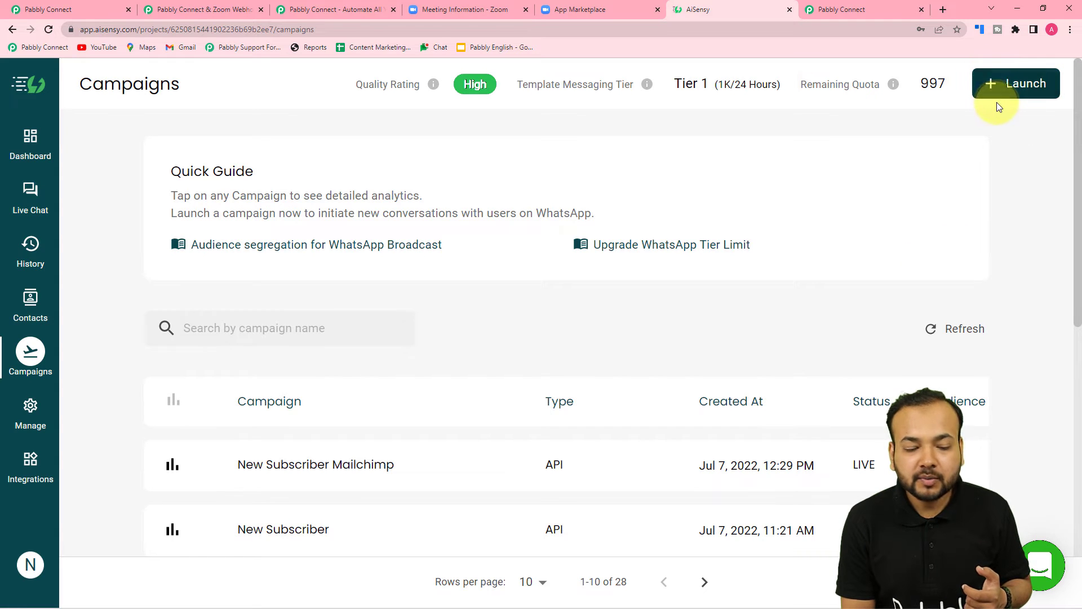
click(1006, 87)
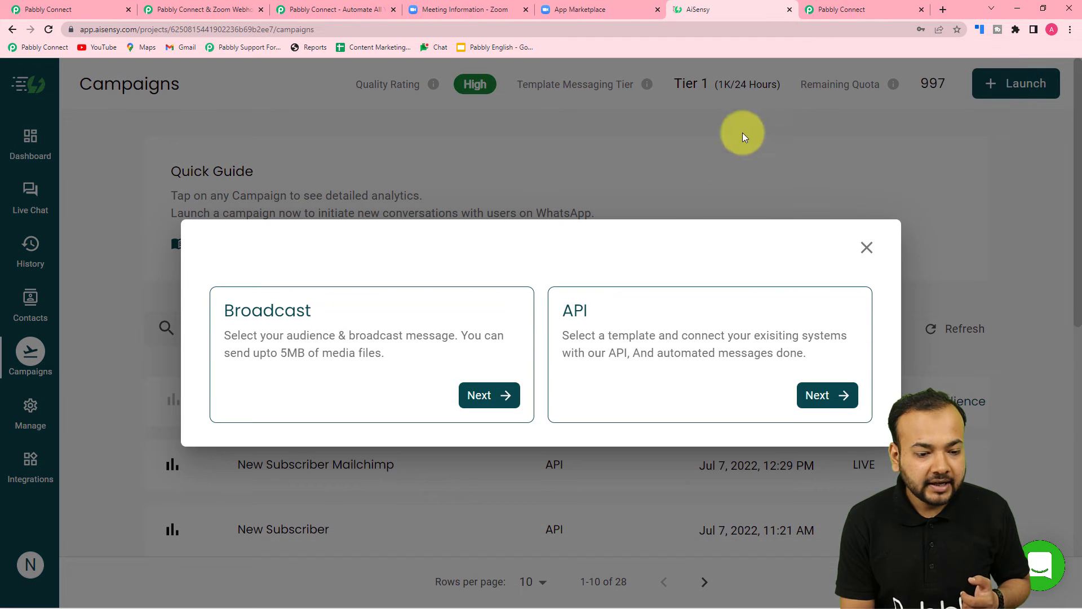
click(818, 395)
scroll(574, 349, down, 2)
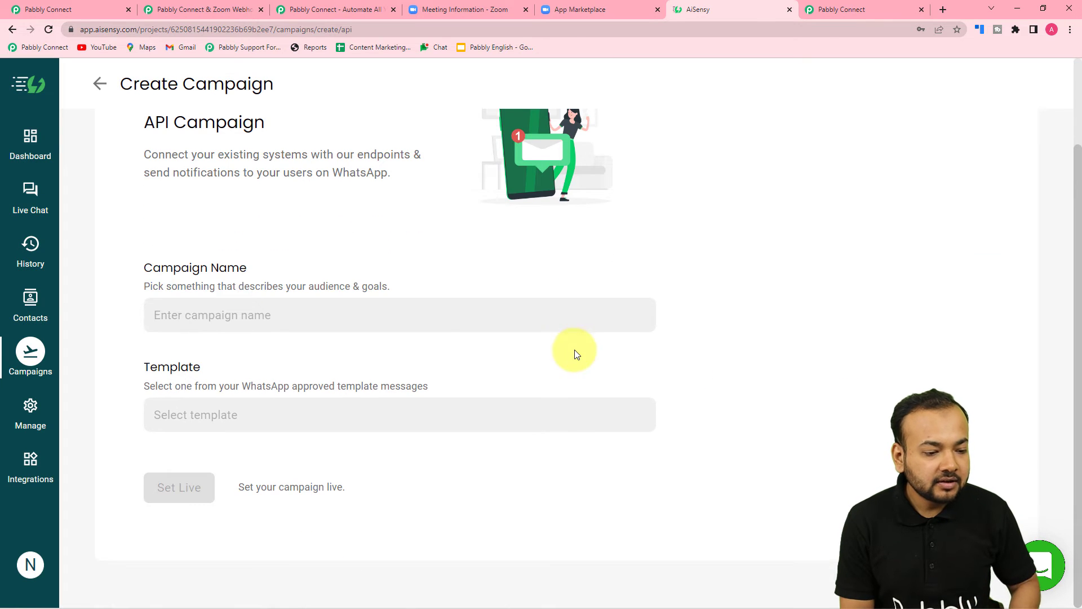
click(227, 319)
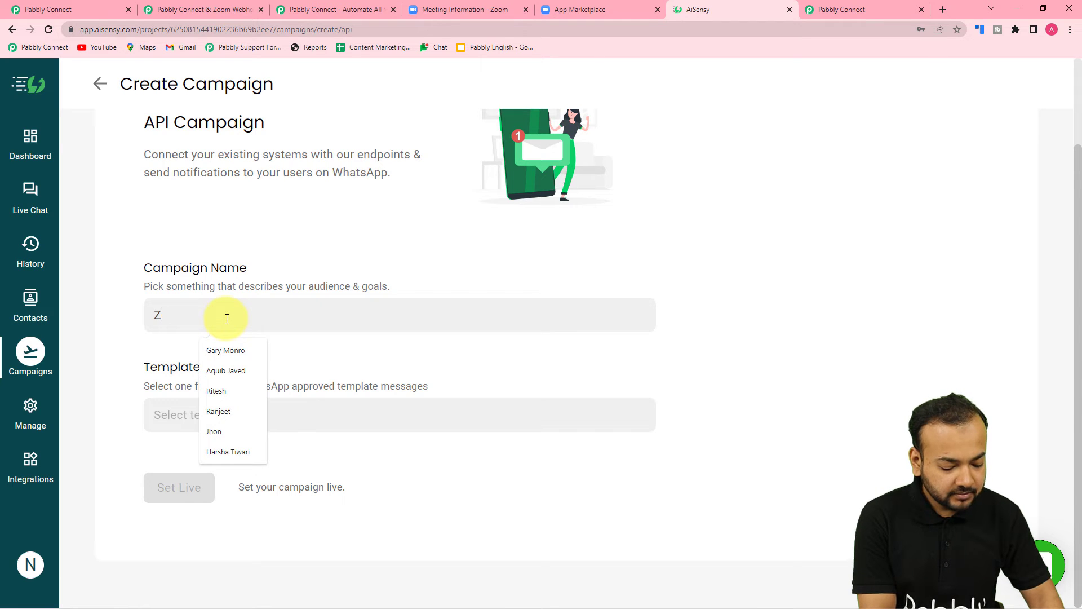
text(Zoom Re)
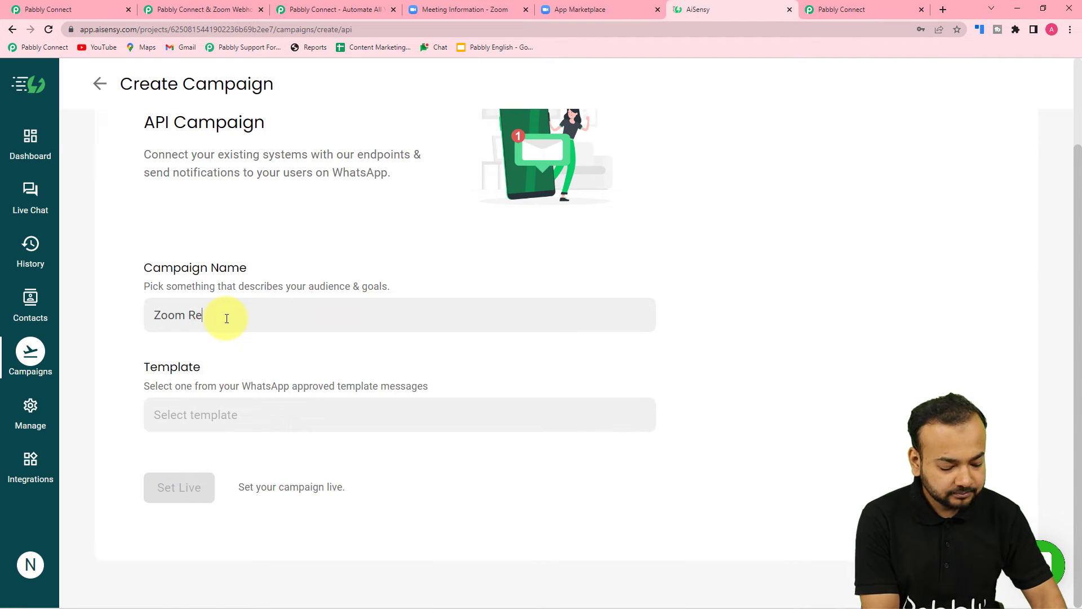
text(cordings)
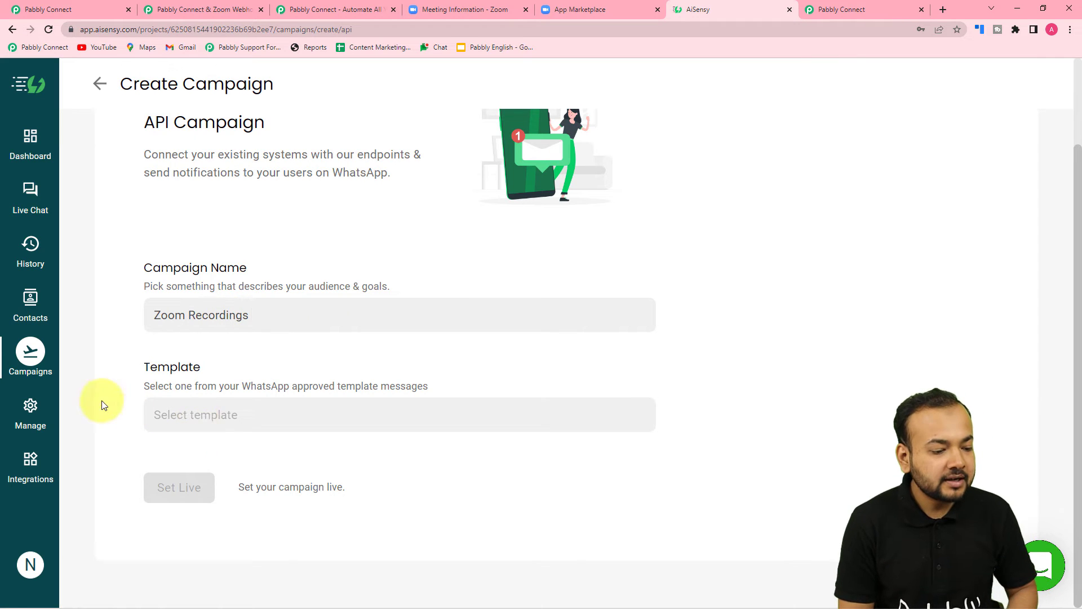
click(222, 420)
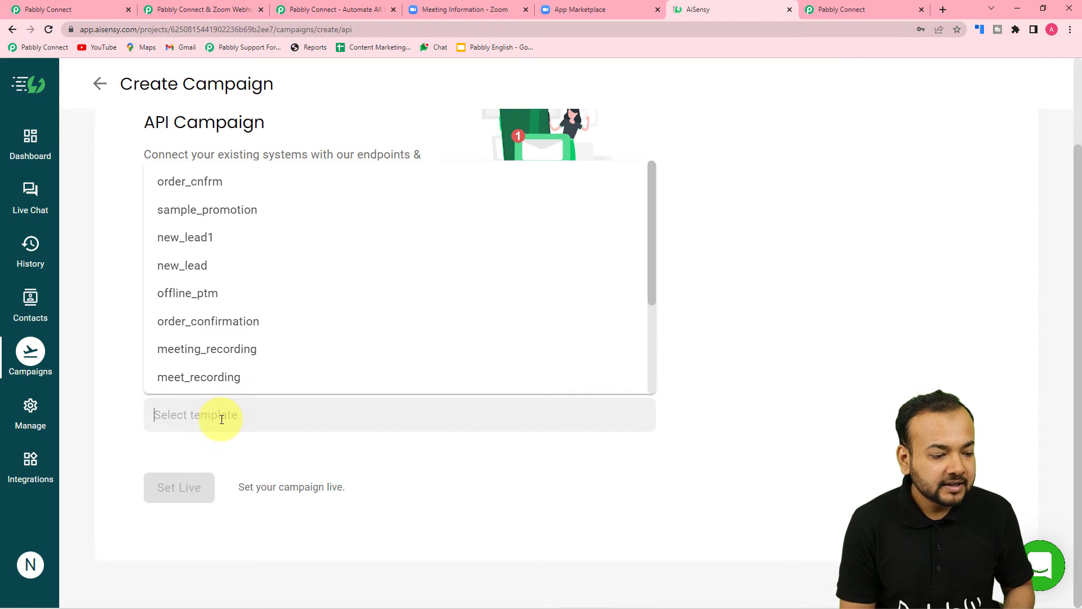
click(744, 388)
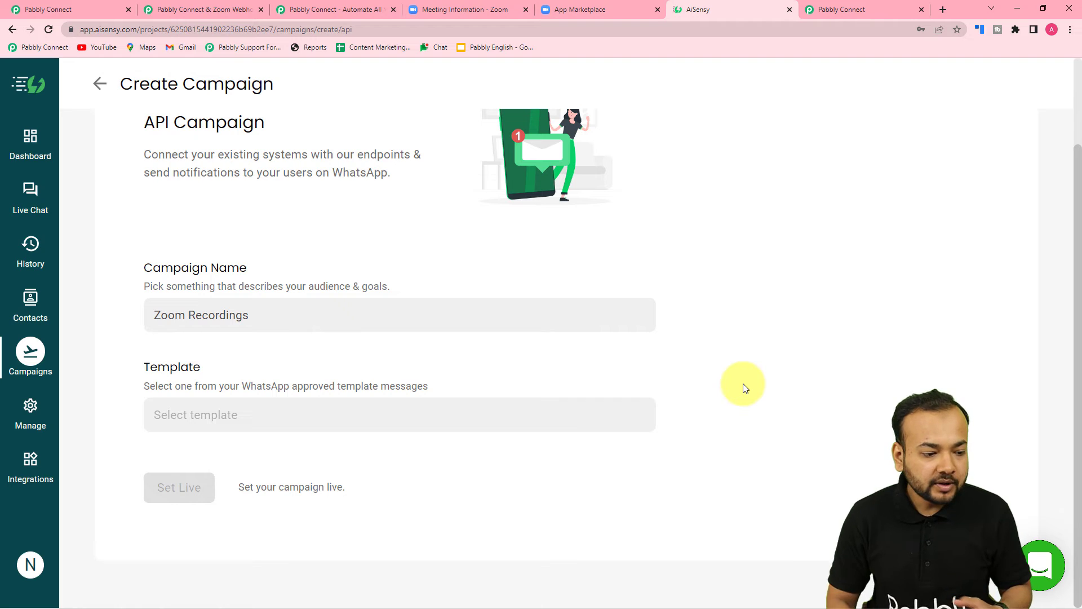
Examine the approved meeting_recording and meet_recording template messages in AiSensy for their text and variable placeholders.
click(35, 428)
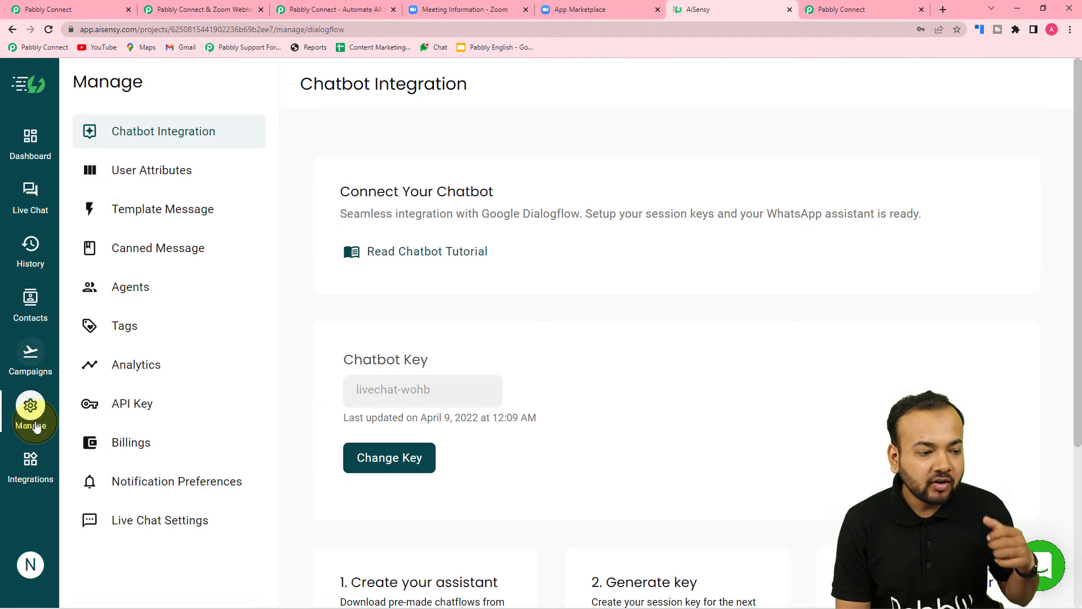
click(144, 214)
scroll(485, 292, down, 6)
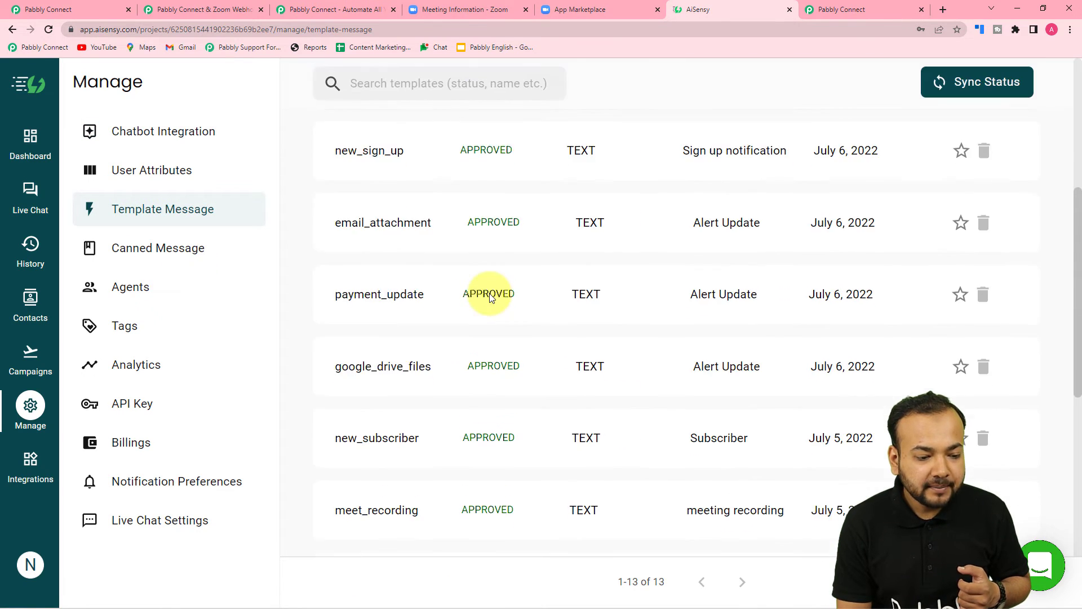
scroll(490, 299, down, 3)
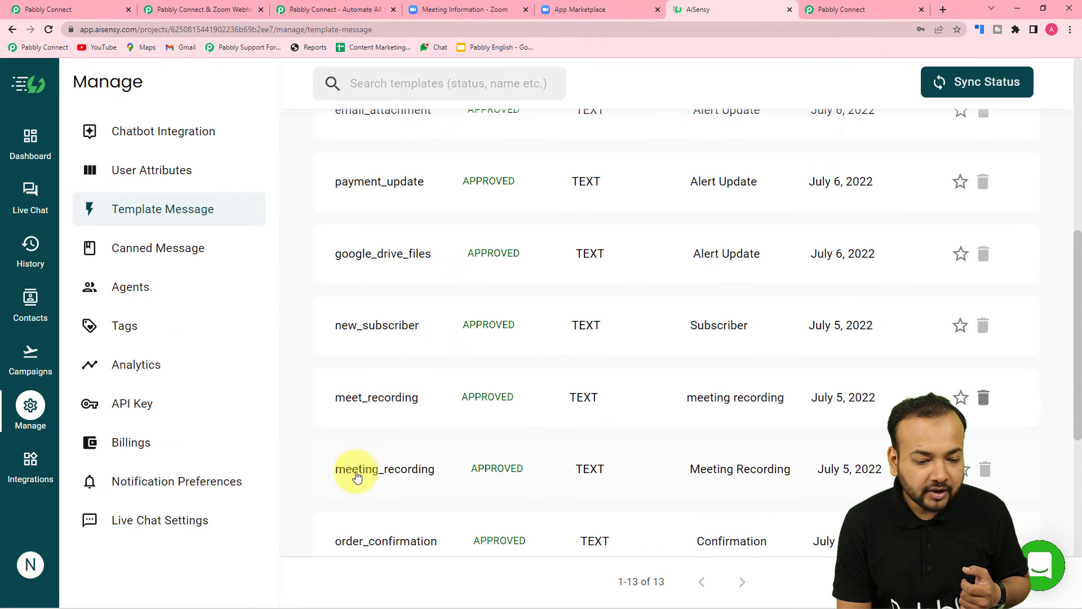
click(352, 468)
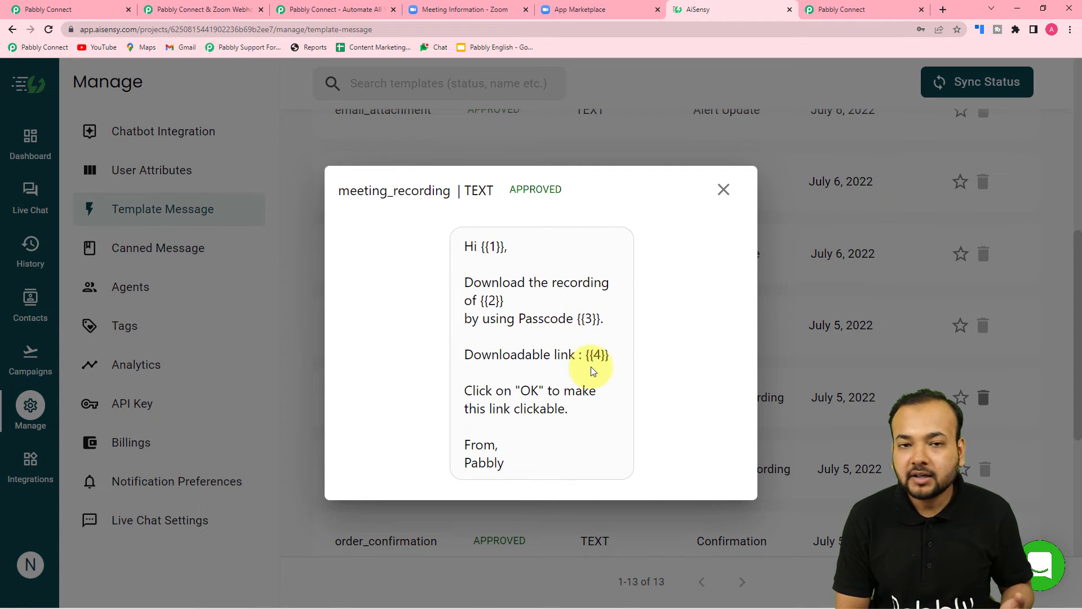
click(723, 190)
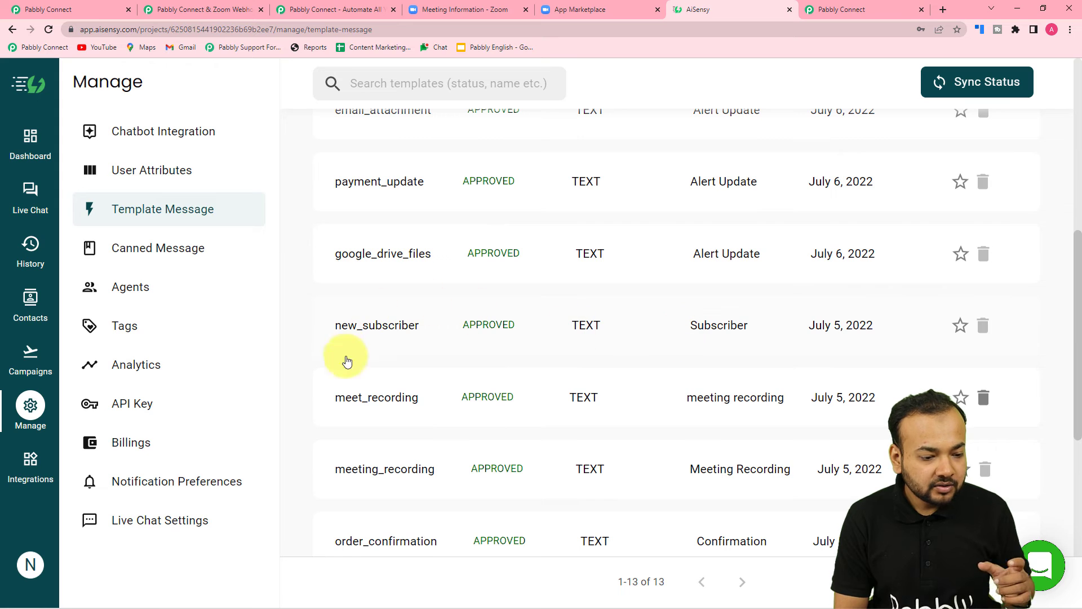
click(367, 406)
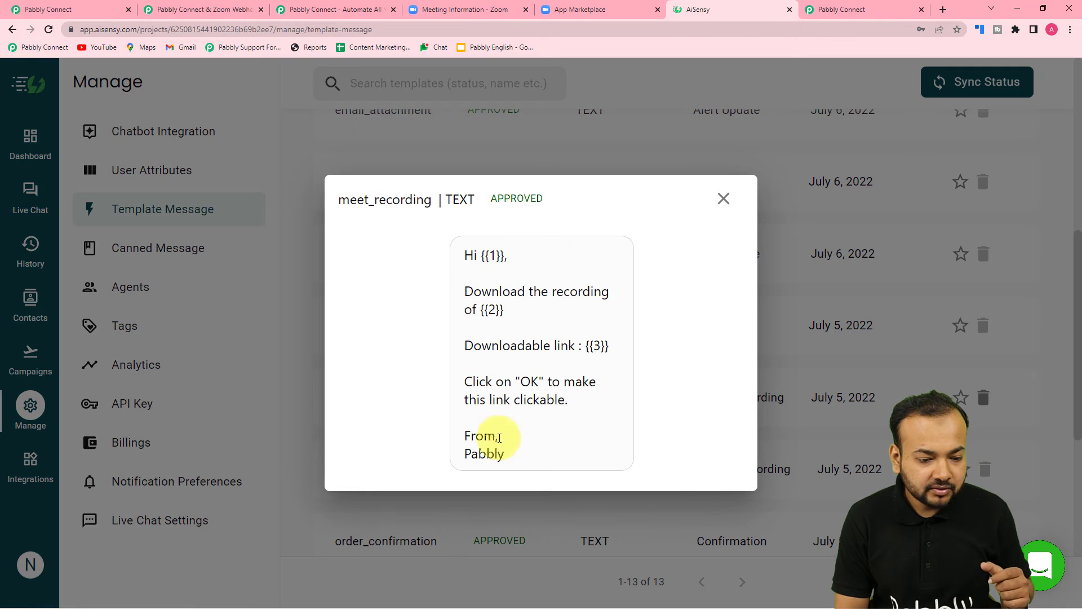
click(724, 199)
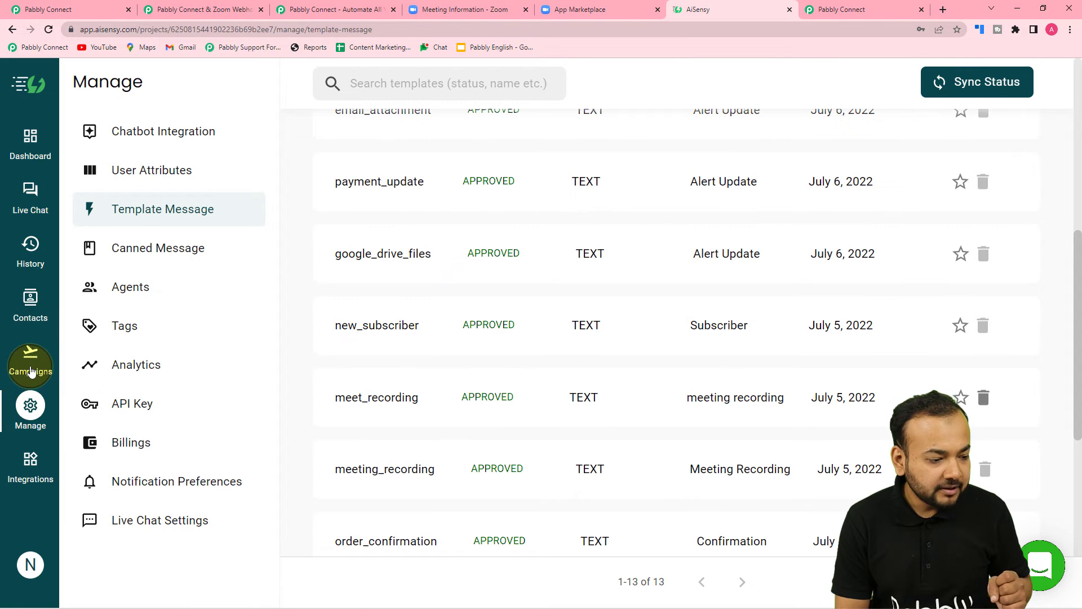
Start a new API campaign in AiSensy and name it Zoom Recordings.
click(31, 366)
scroll(519, 383, down, 2)
scroll(519, 383, up, 2)
scroll(519, 383, down, 2)
scroll(519, 383, up, 2)
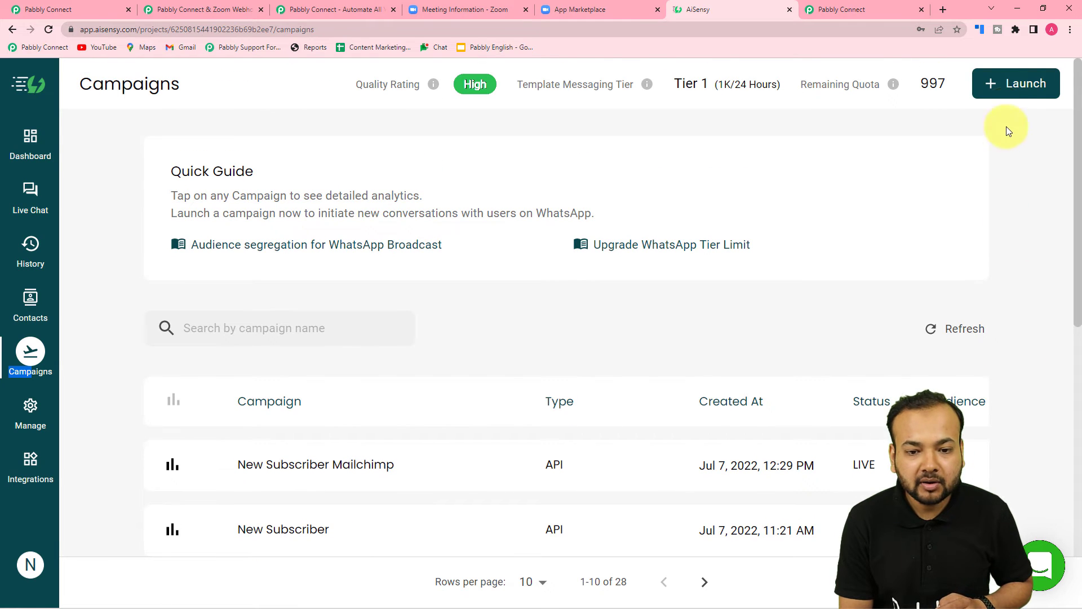
click(993, 84)
click(818, 396)
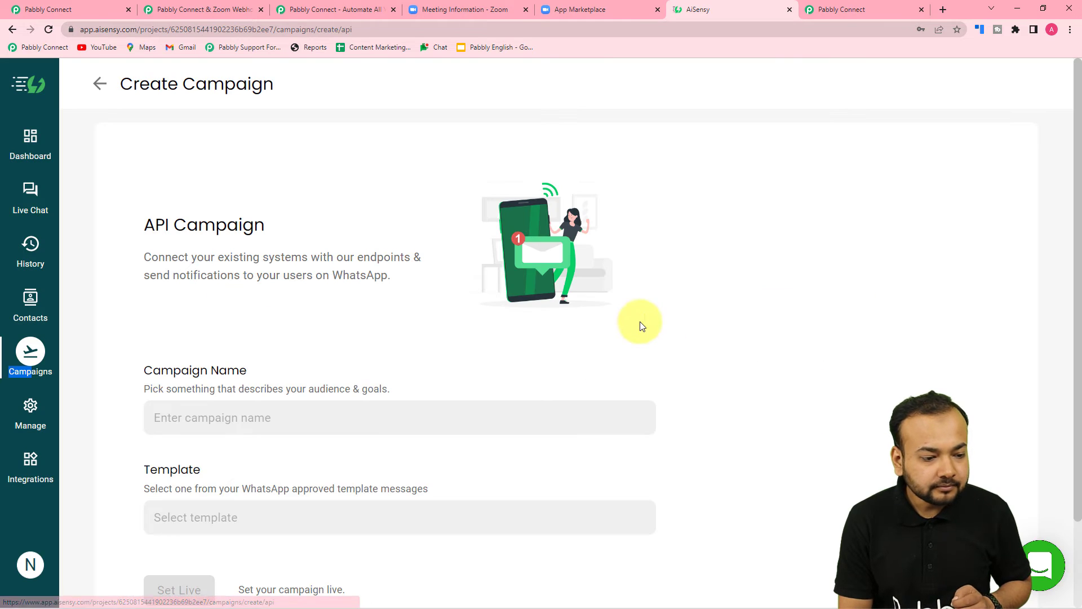
click(367, 418)
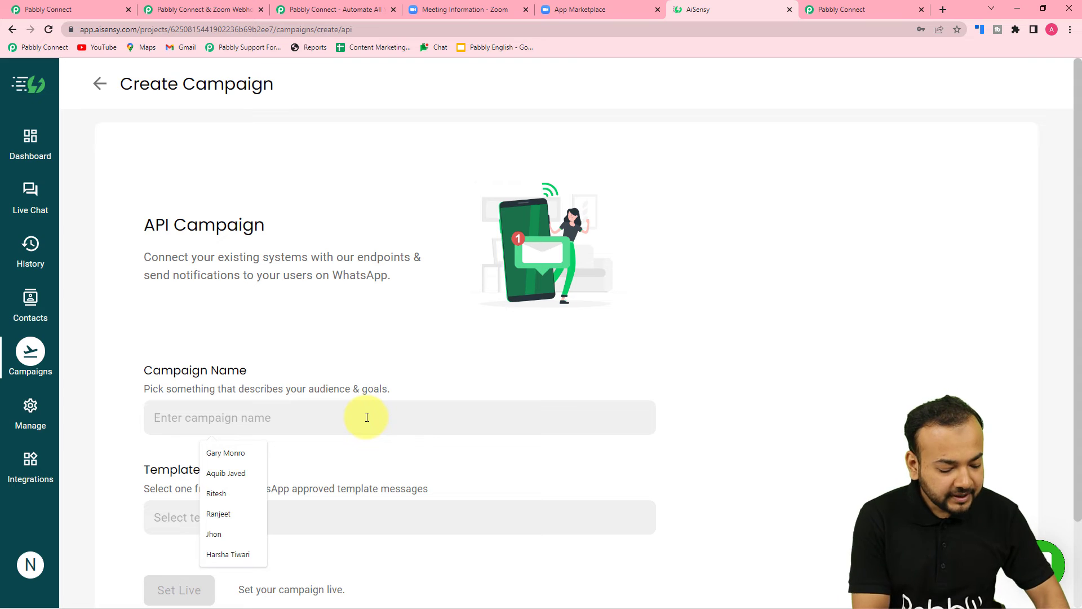
text(Zoom Recordings)
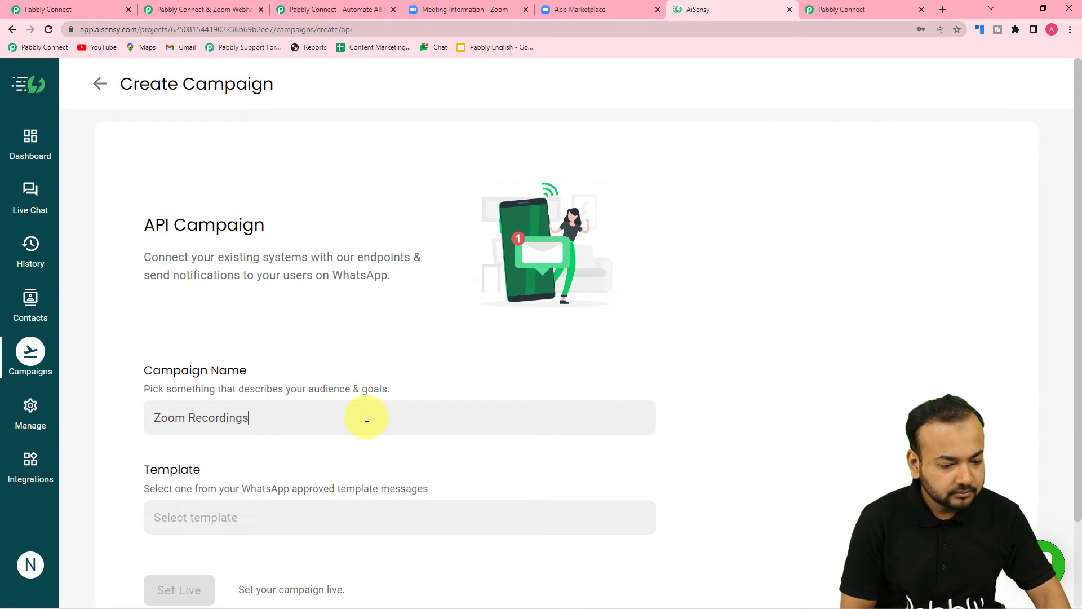
Assign the meeting_recording template to the campaign, set it live and open its overview.
scroll(364, 417, down, 2)
click(355, 417)
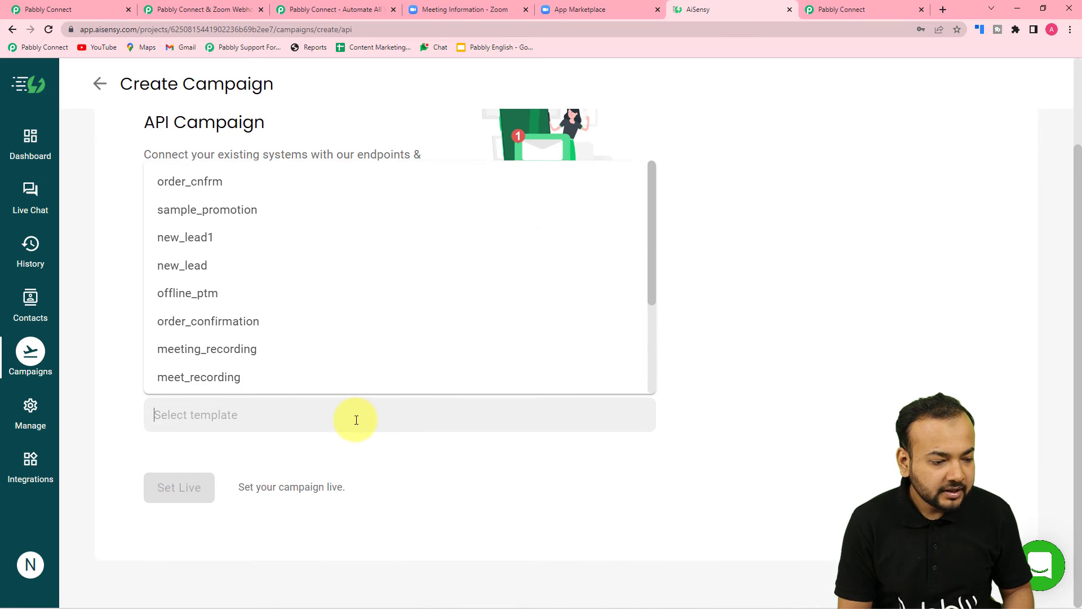
click(189, 350)
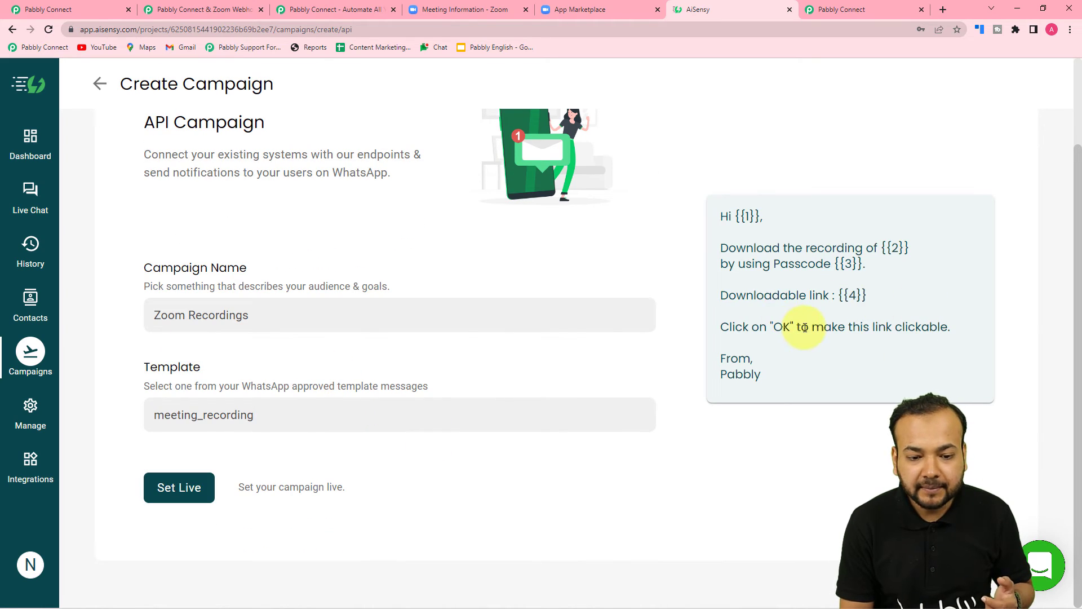
click(189, 489)
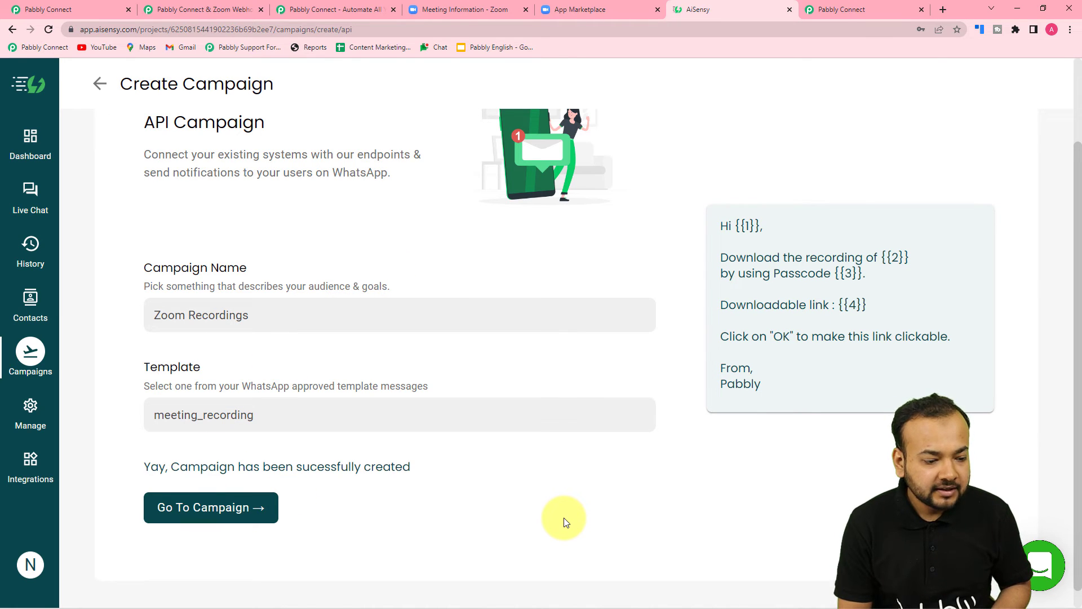
click(239, 509)
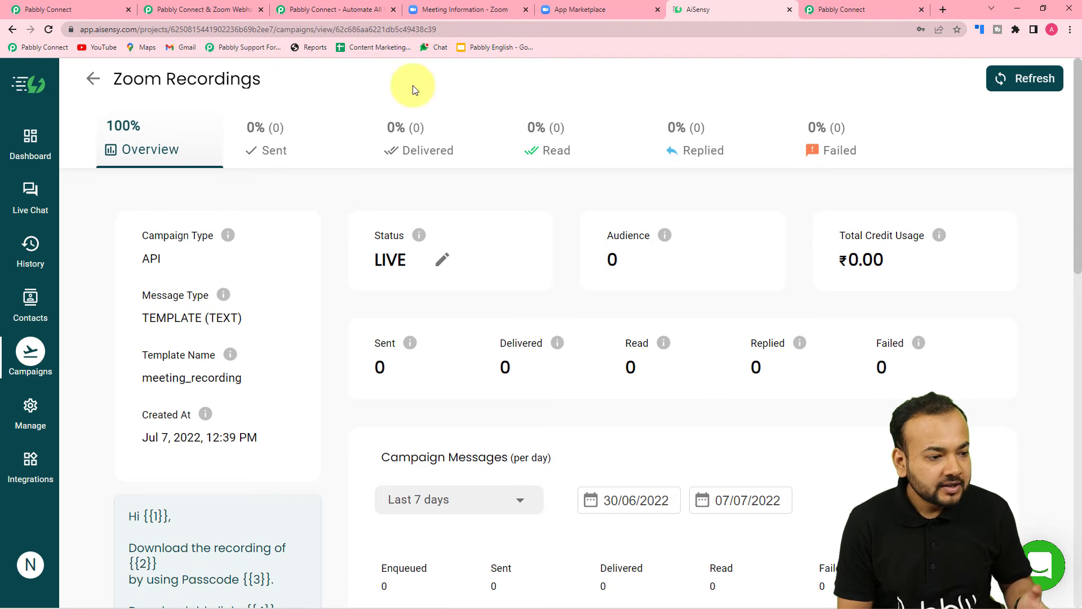
Copy the campaign title from AiSensy and set the Campaign Name in the Pabbly Connect action to Zoom Recordings.
click(70, 4)
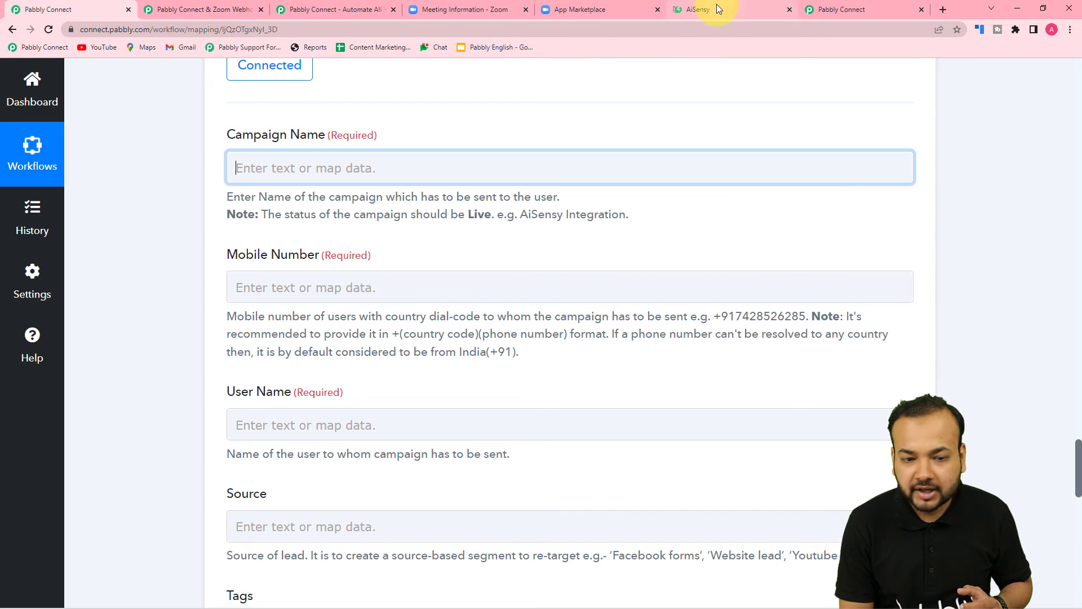
click(835, 9)
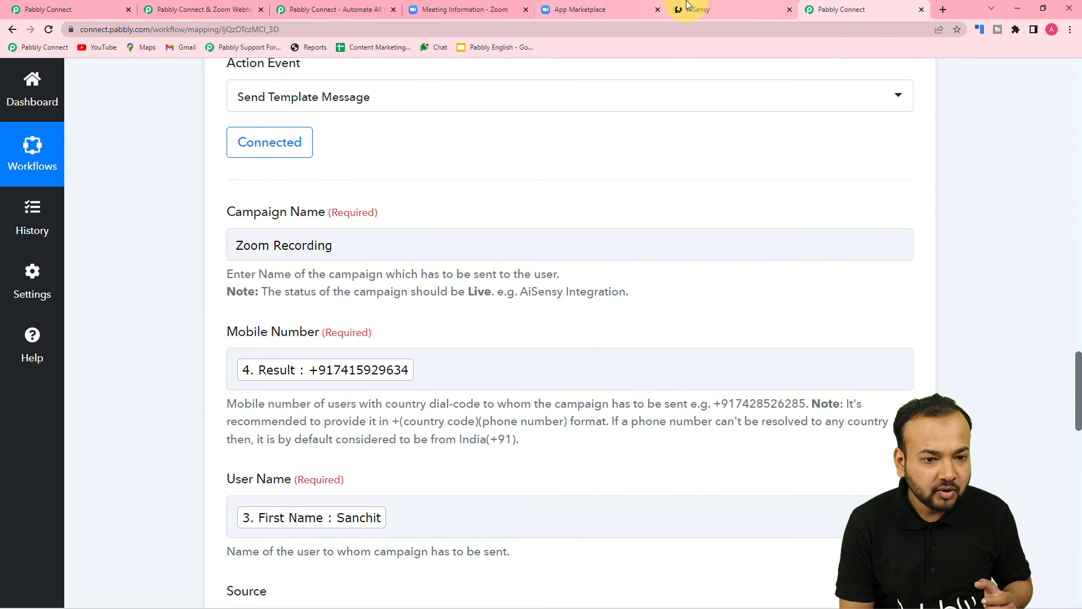
click(687, 5)
drag(113, 78, 262, 84)
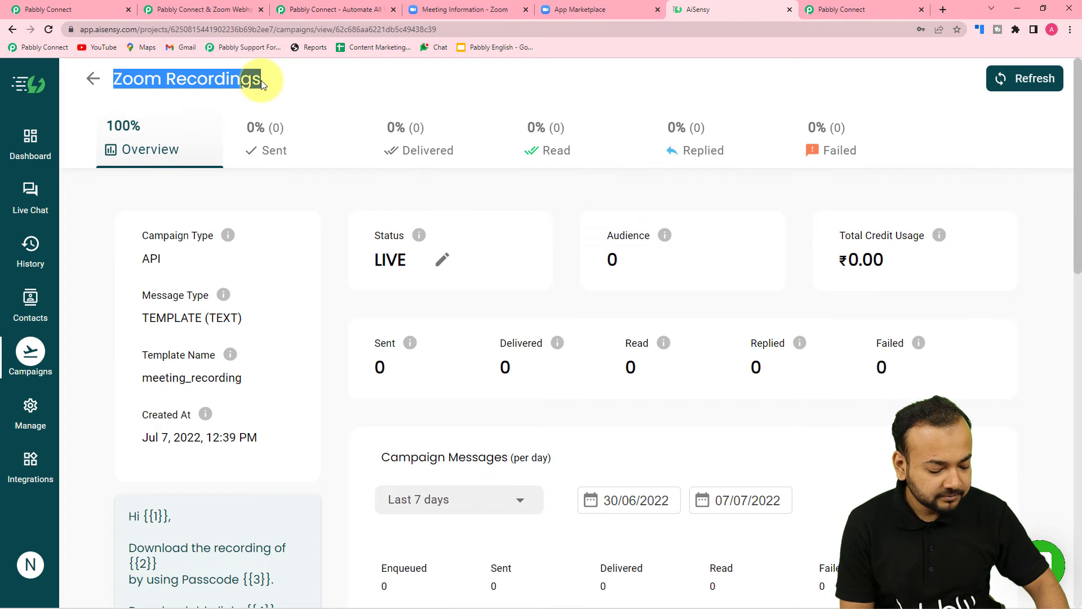
click(47, 9)
click(273, 174)
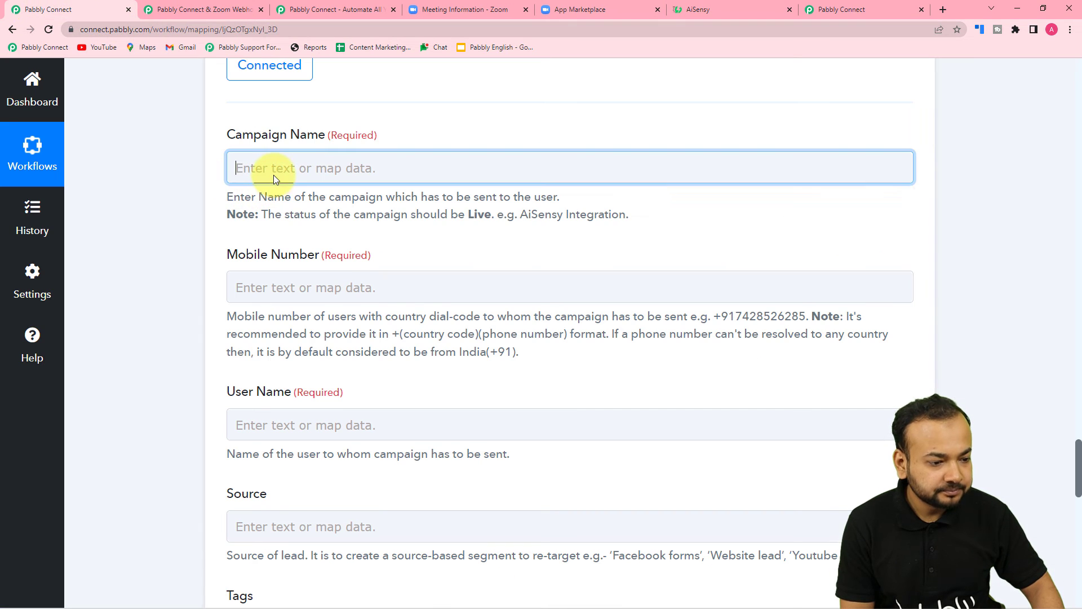
text(Zoom Recordings Refresh)
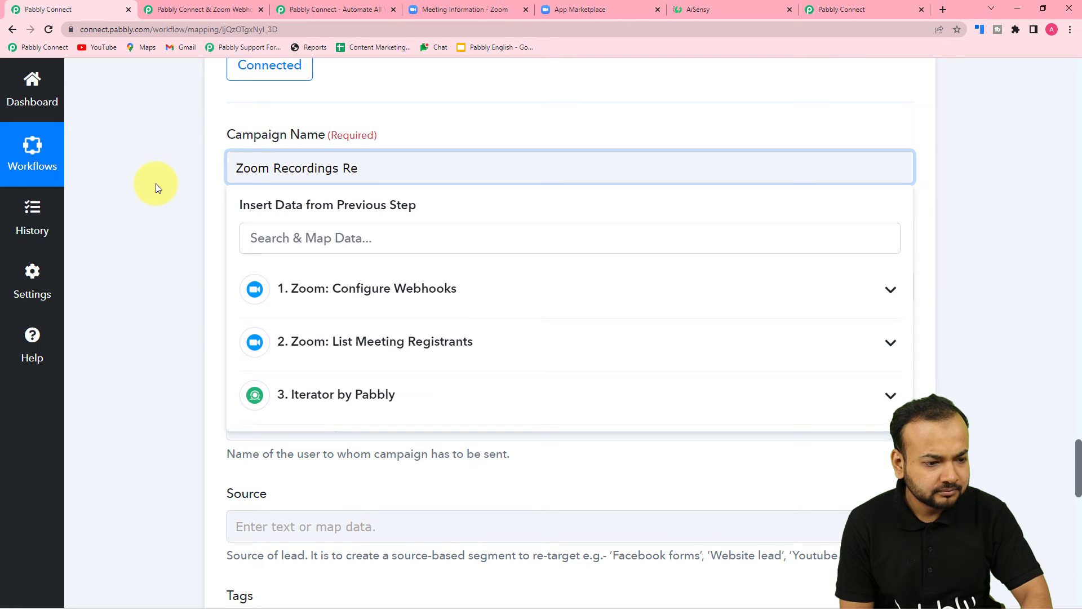
click(156, 184)
scroll(156, 184, down, 2)
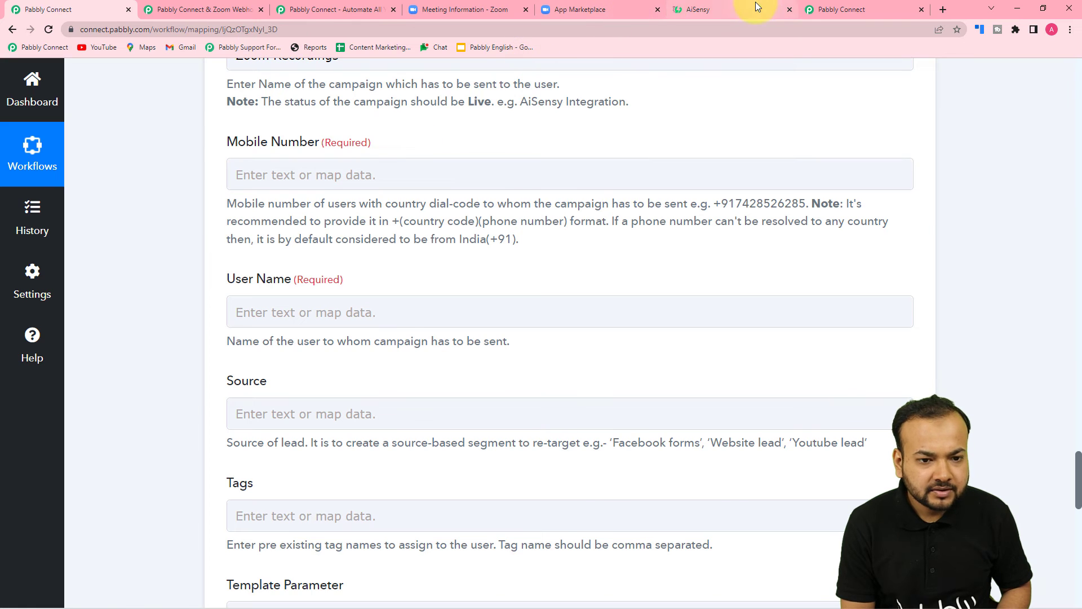
click(756, 7)
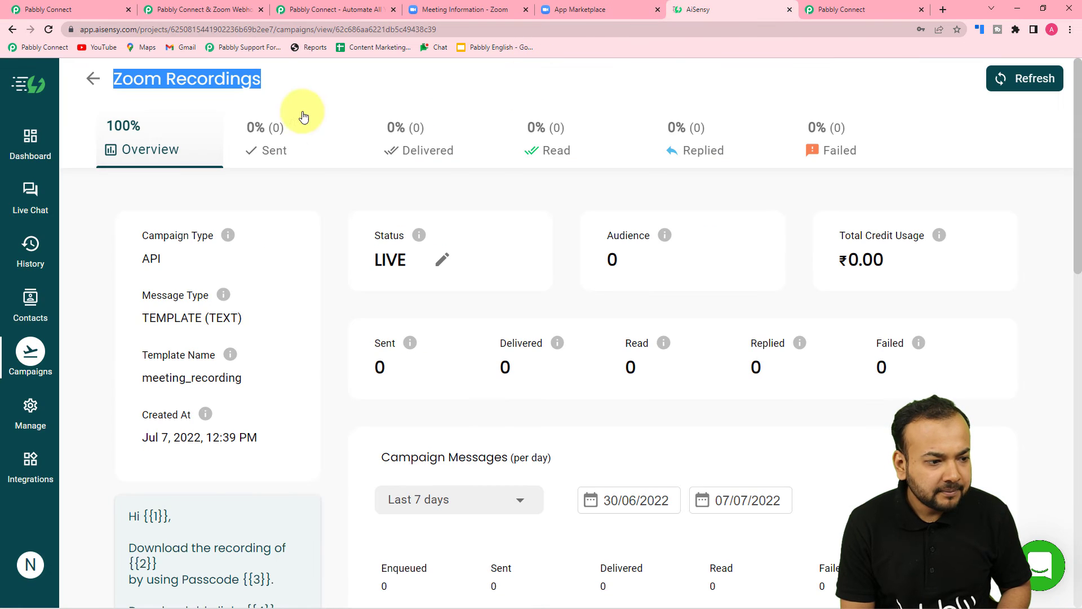
click(45, 10)
scroll(128, 188, down, 2)
scroll(127, 188, up, 3)
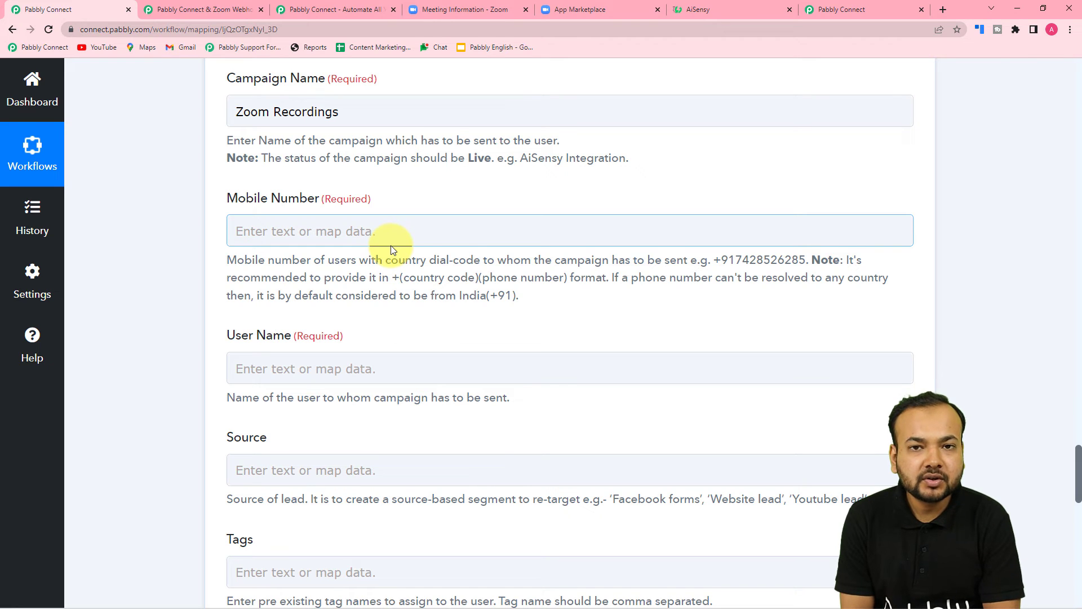
Map the Phone value from the Iterator by Pabbly step into the Mobile Number field.
scroll(387, 277, up, 8)
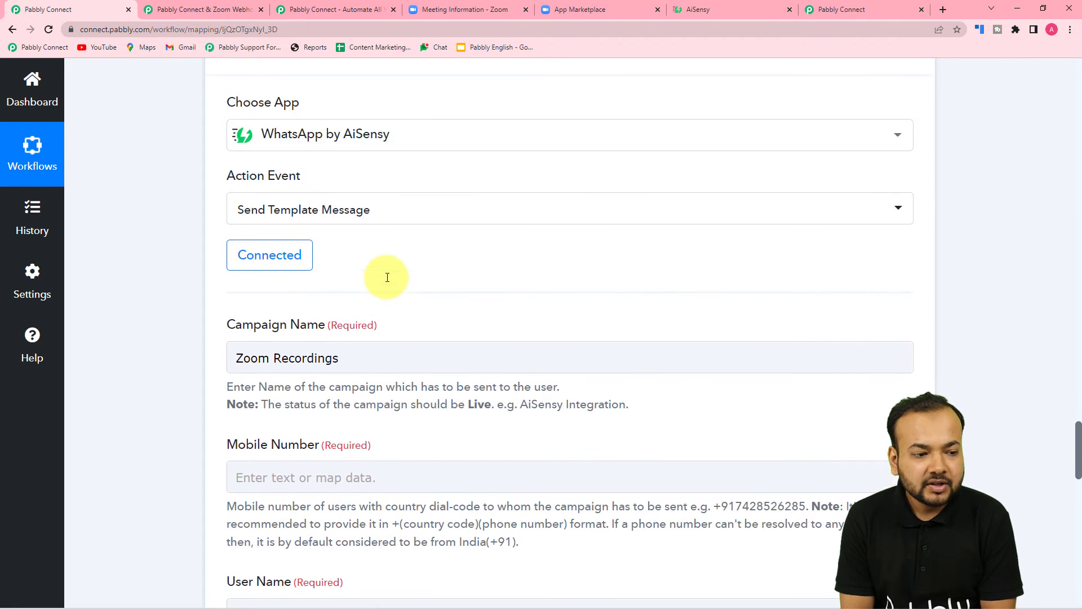
scroll(388, 277, up, 9)
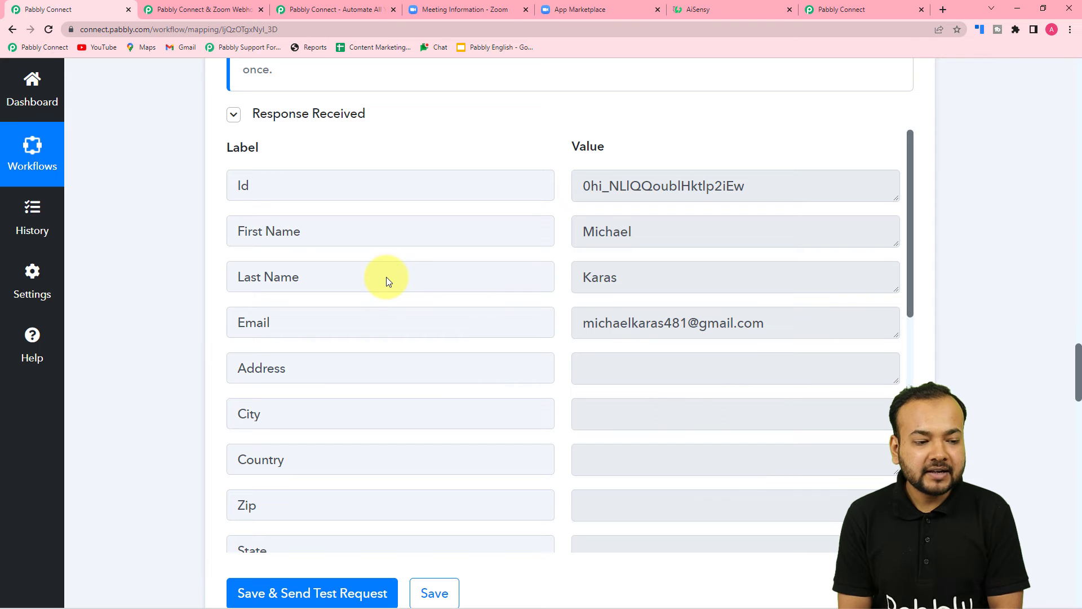
scroll(290, 257, down, 7)
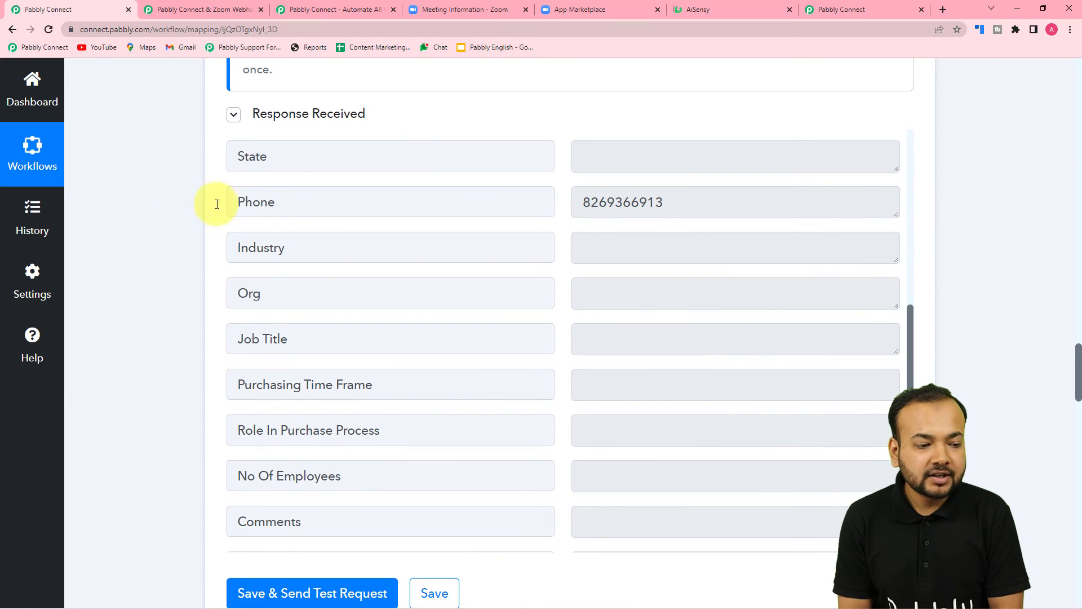
scroll(204, 215, down, 8)
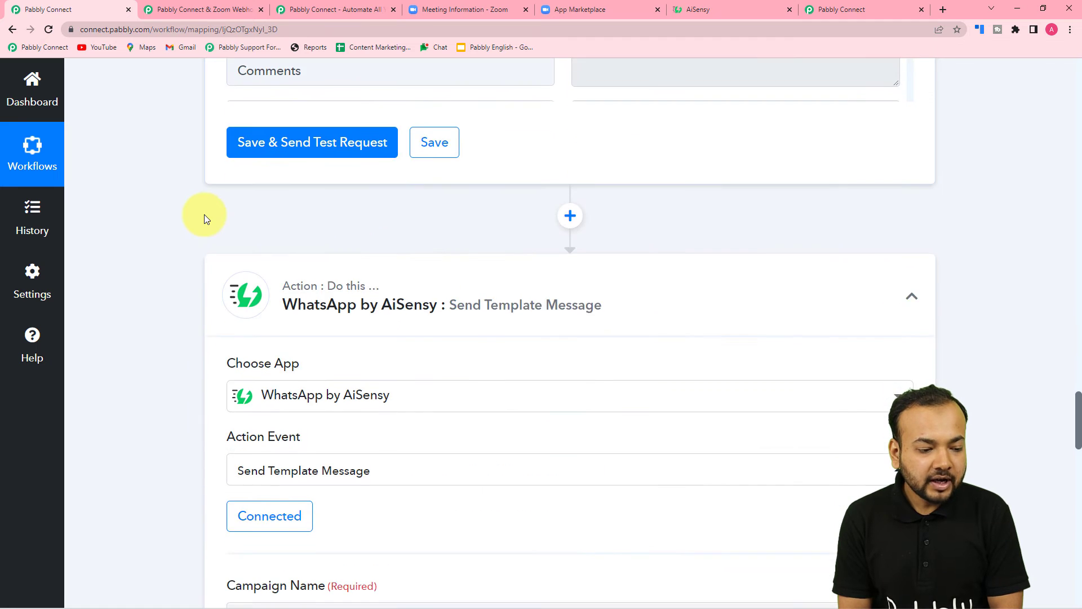
scroll(204, 215, down, 12)
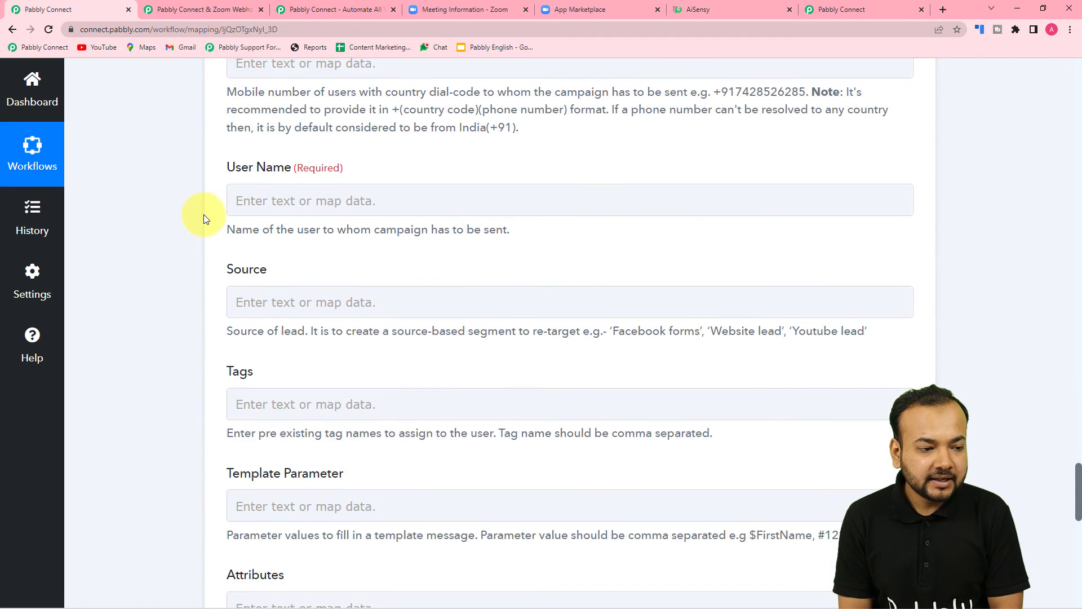
scroll(261, 190, up, 2)
click(265, 175)
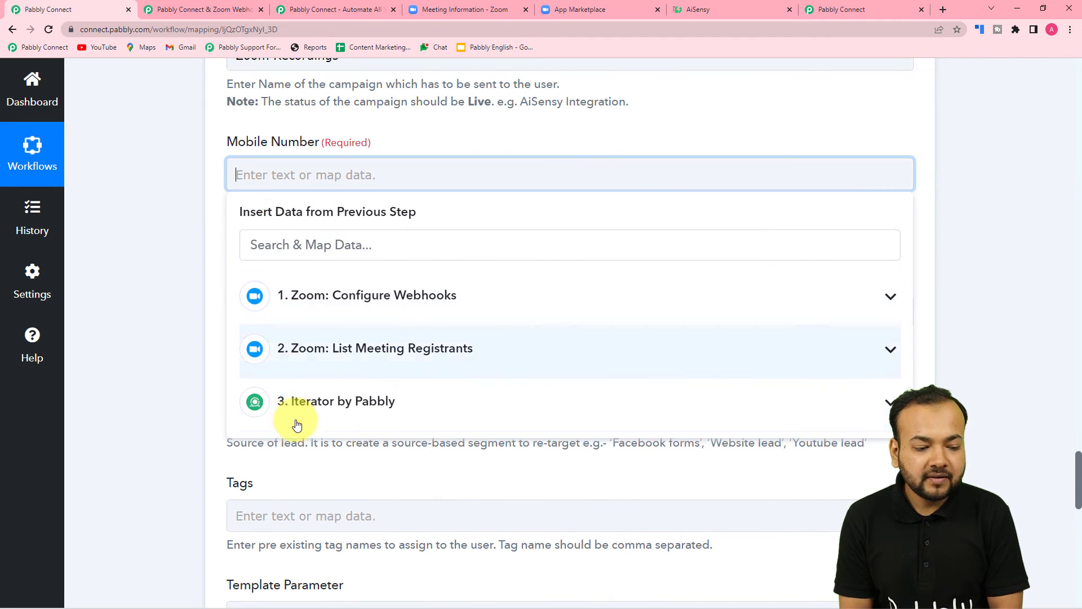
click(396, 412)
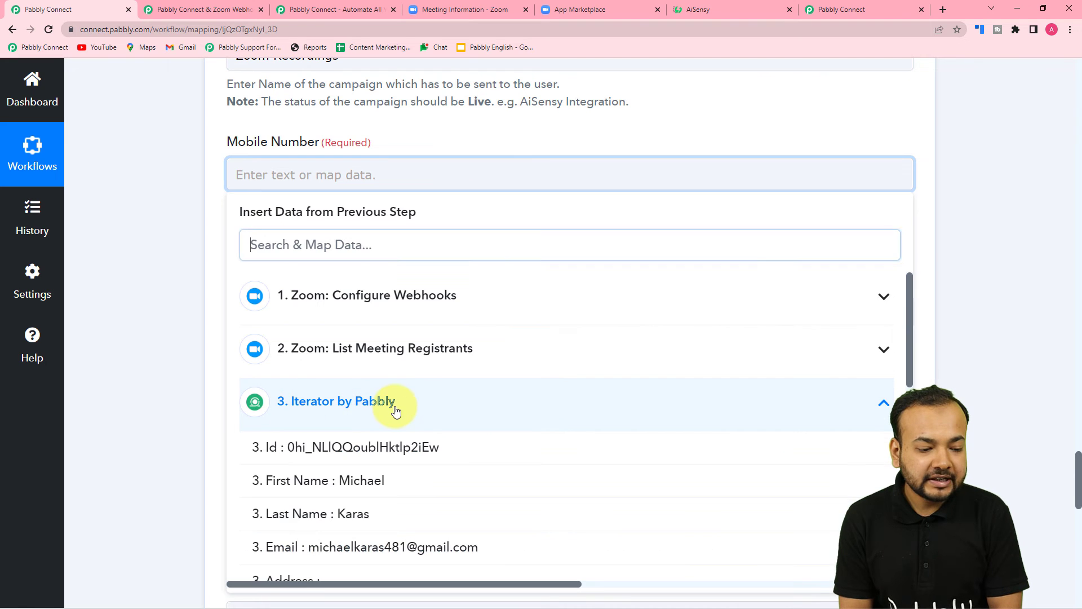
scroll(350, 478, down, 9)
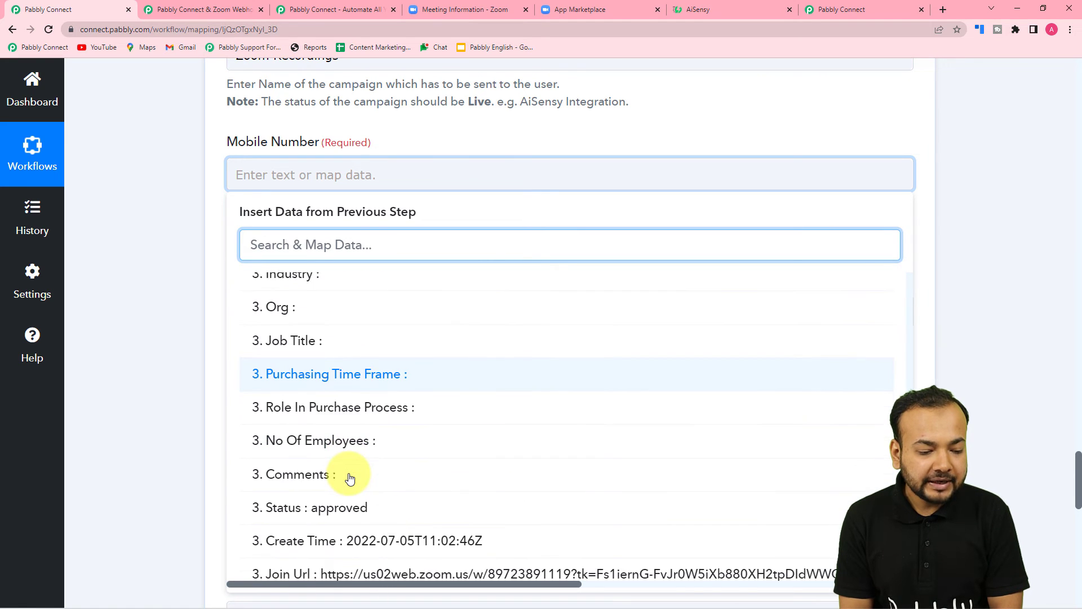
scroll(353, 476, up, 4)
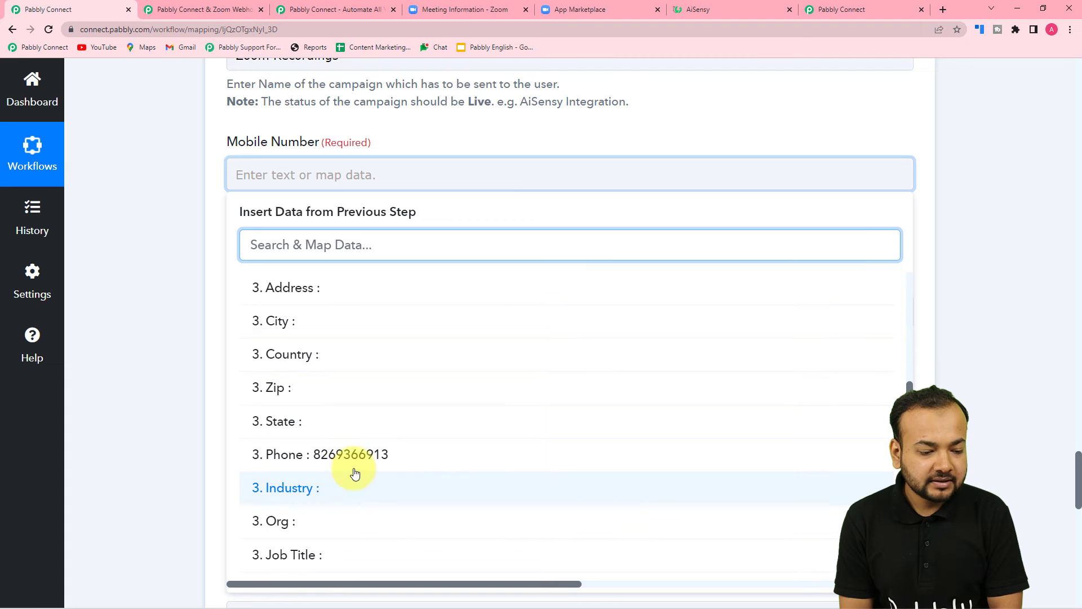
click(353, 455)
click(174, 339)
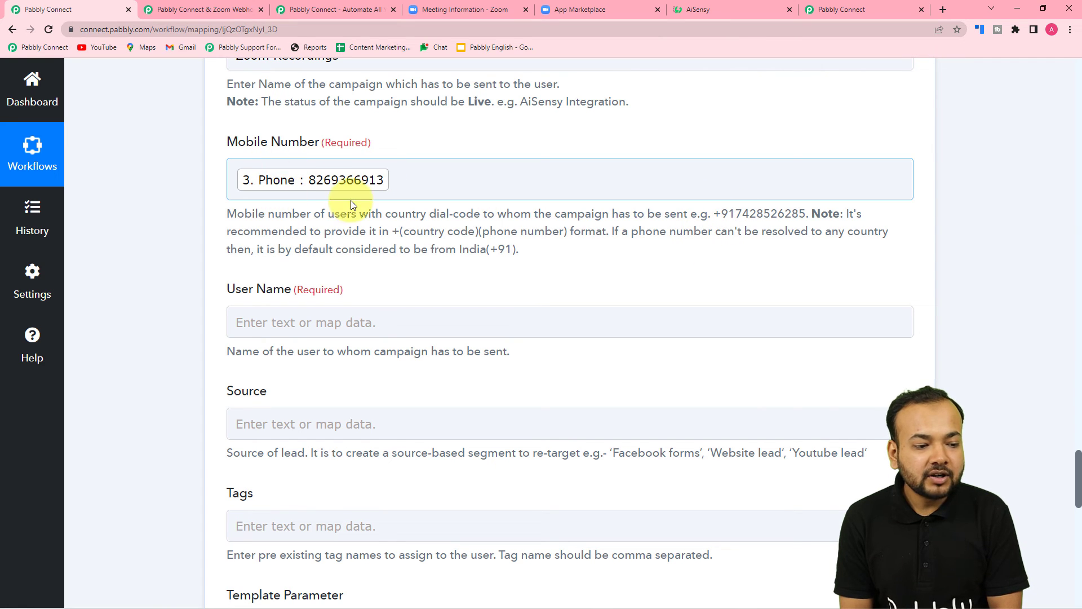
Prefix the mapped phone value in the Mobile Number field with the country code +91.
click(235, 180)
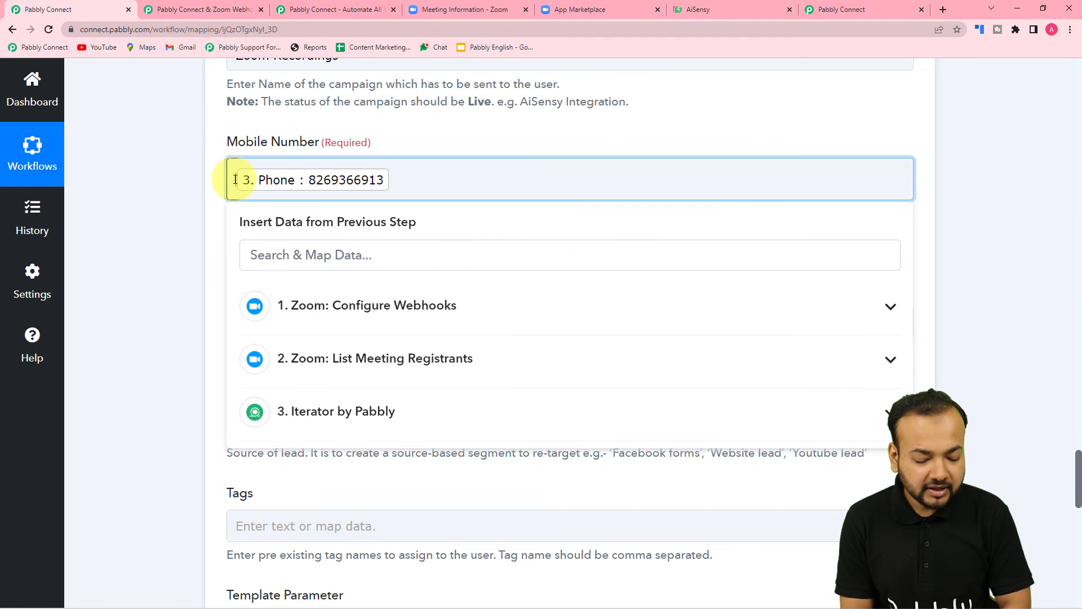
text(+)
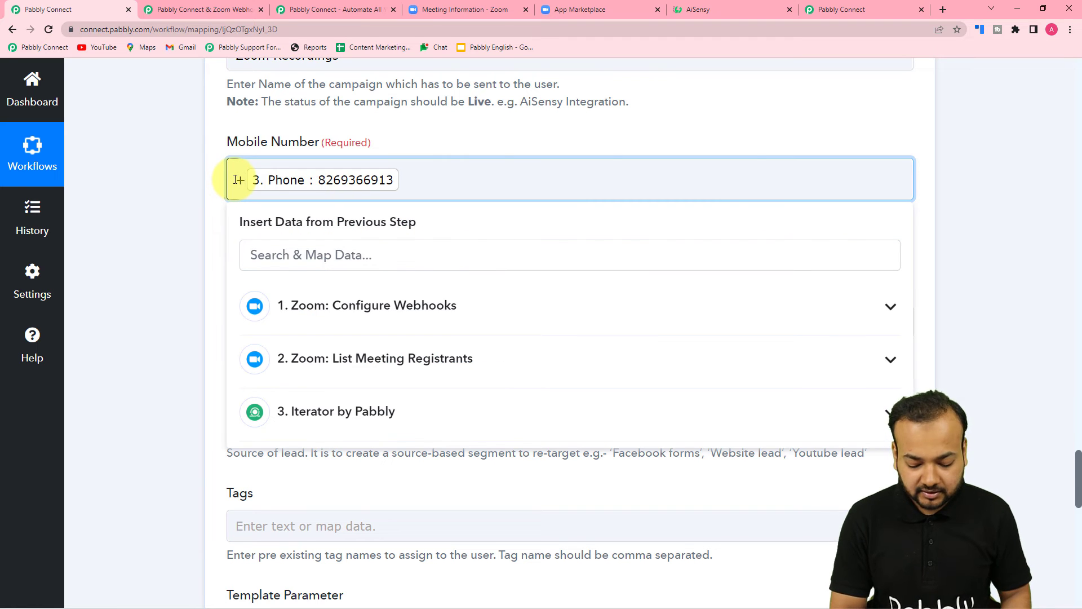
text(91)
click(198, 212)
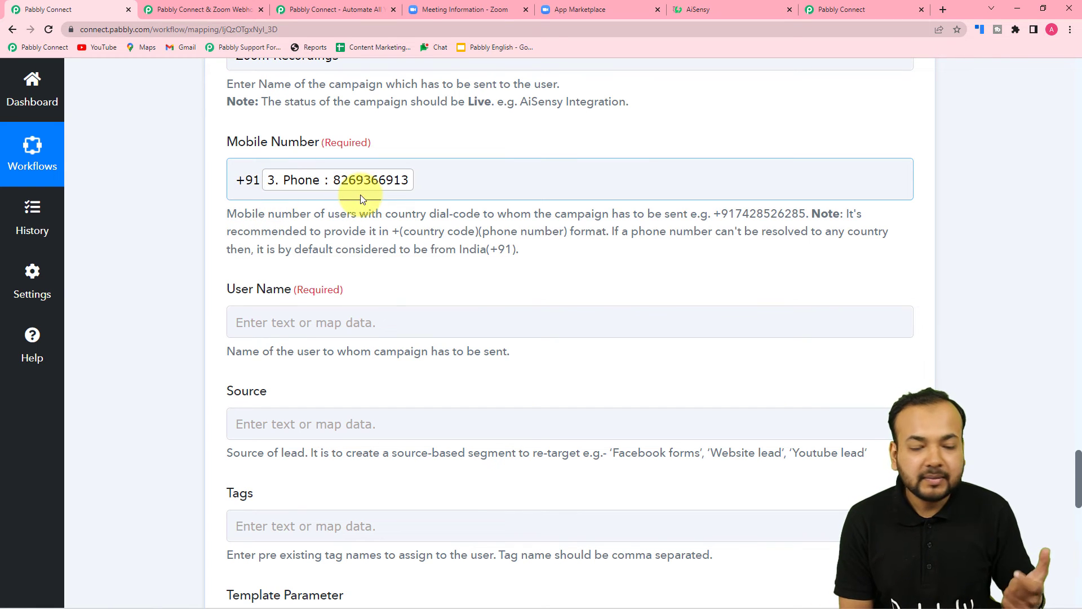
Map First Name and Last Name from the Iterator by Pabbly step into the User Name field.
scroll(361, 198, down, 2)
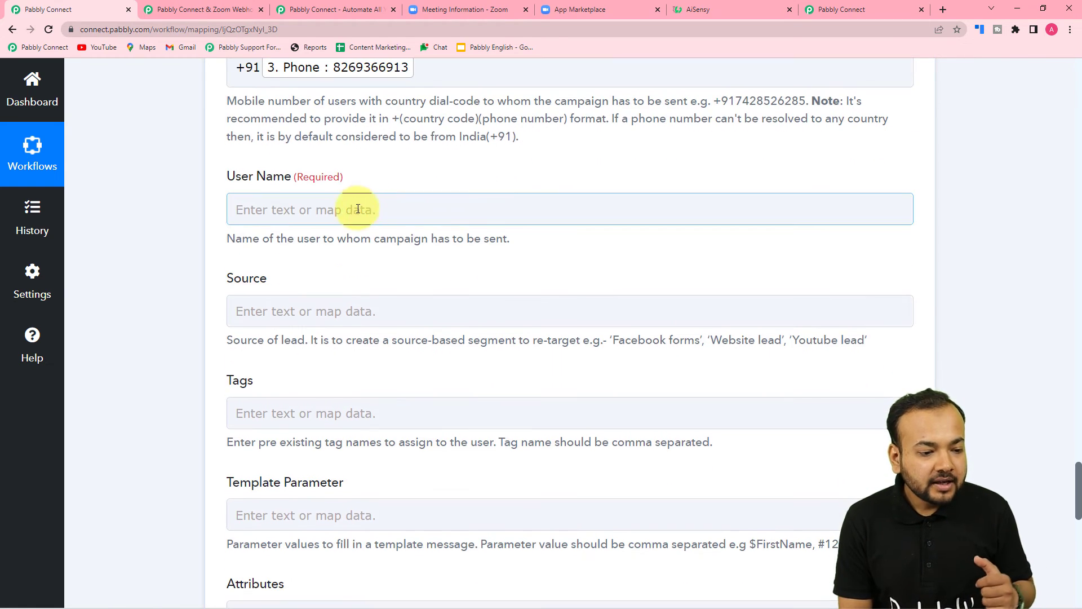
scroll(358, 209, down, 2)
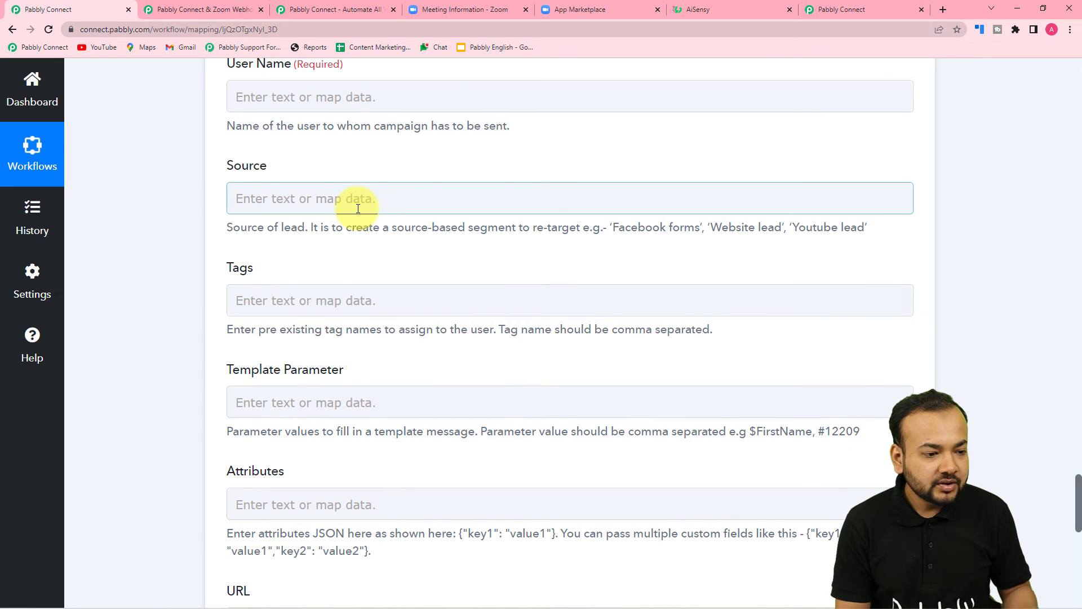
click(351, 97)
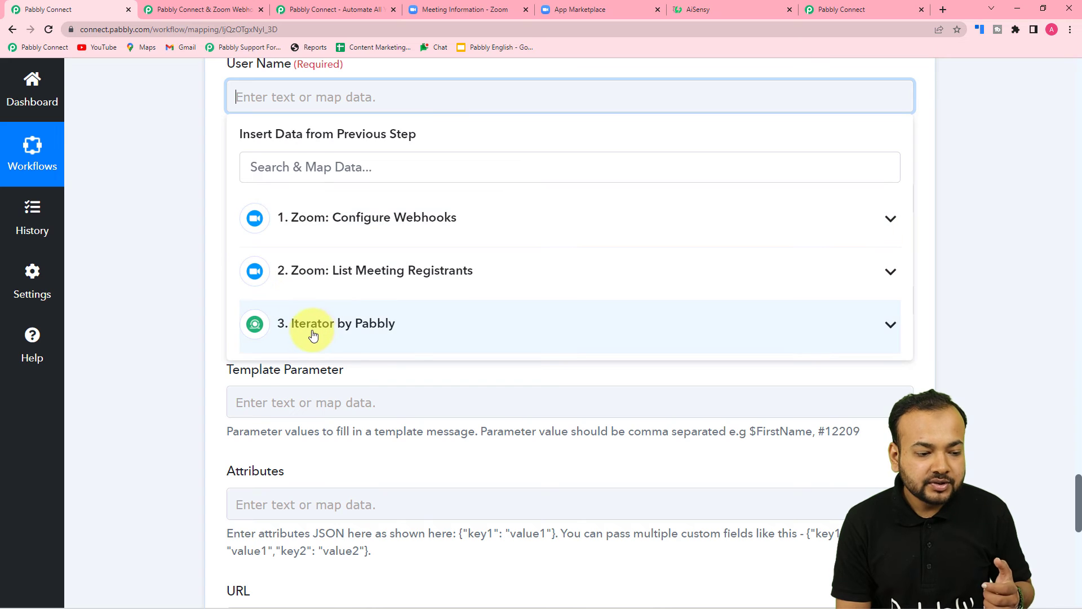
click(315, 334)
click(312, 407)
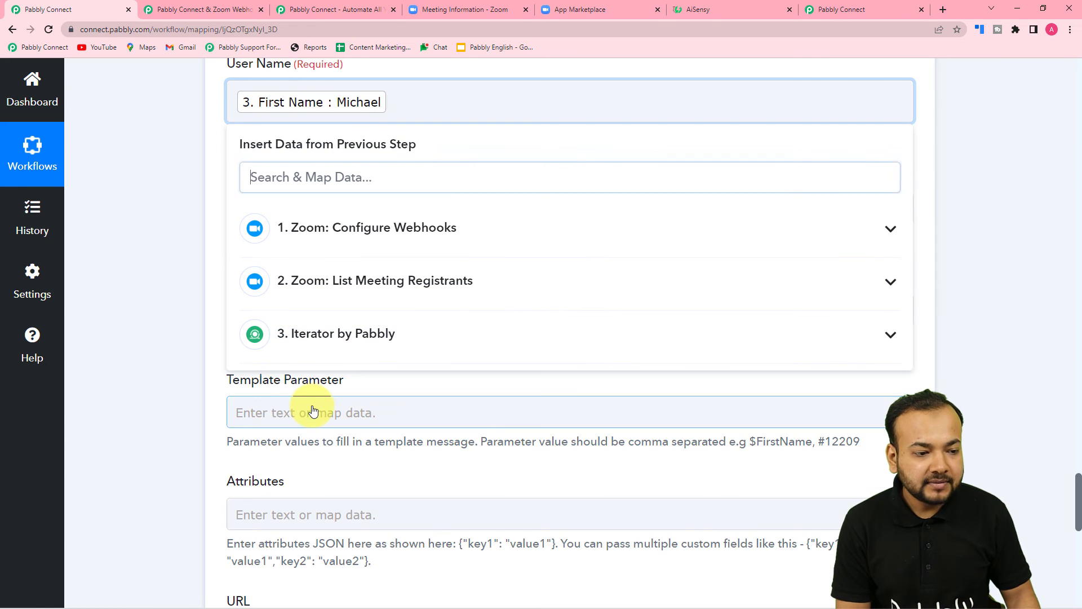
click(316, 347)
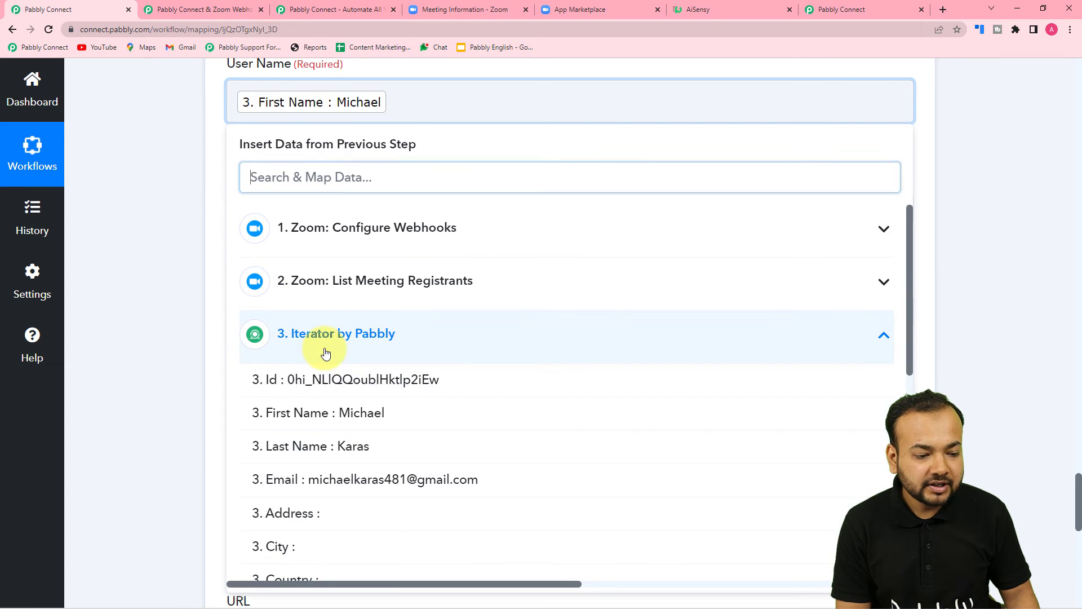
click(331, 459)
click(186, 323)
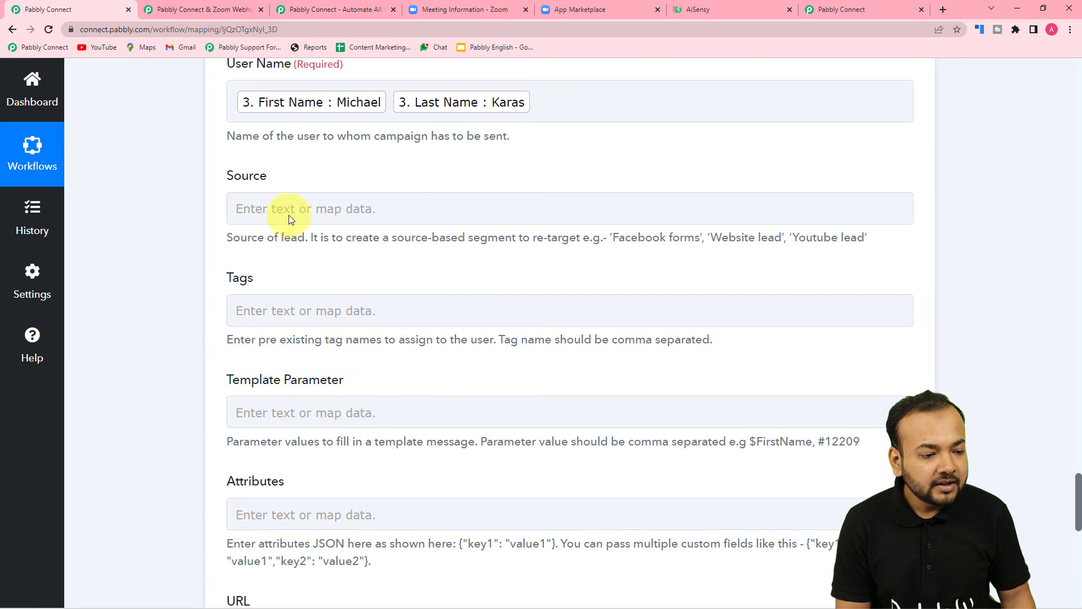
Examine the optional fields through Template Parameter, and the Zoom Recordings campaign's message in AiSensy for its variable placeholders.
click(398, 213)
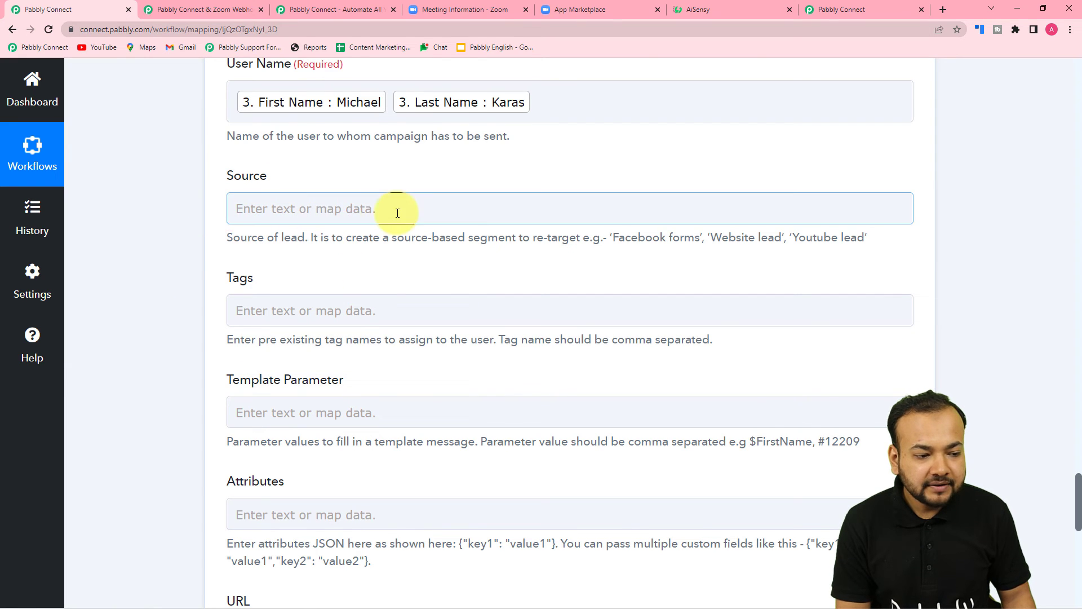
scroll(255, 229, down, 2)
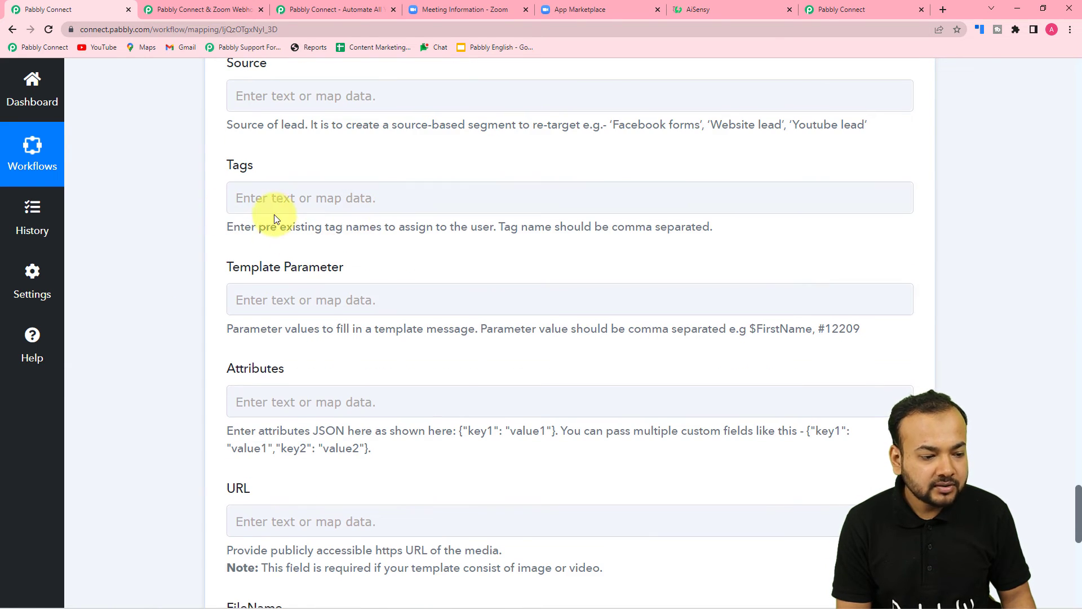
scroll(274, 219, down, 2)
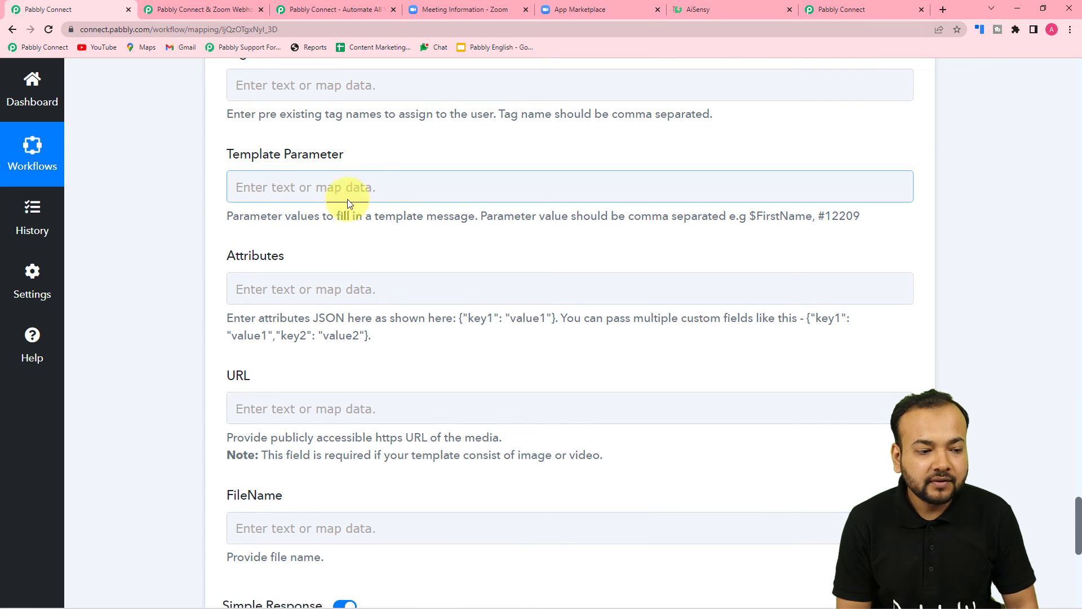
click(731, 8)
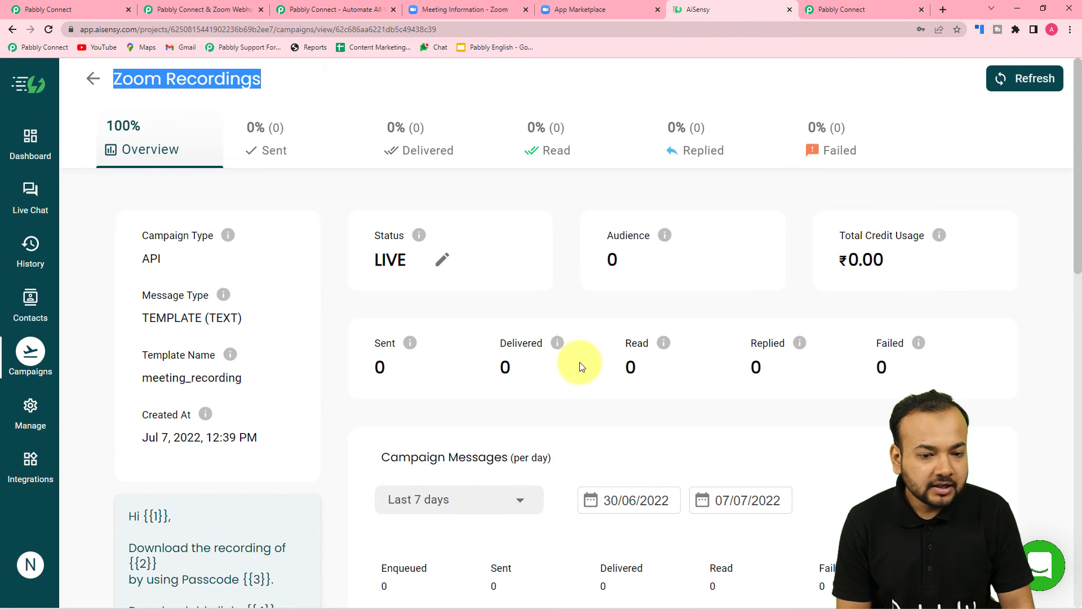
scroll(582, 367, down, 5)
scroll(580, 365, up, 1)
scroll(575, 363, down, 1)
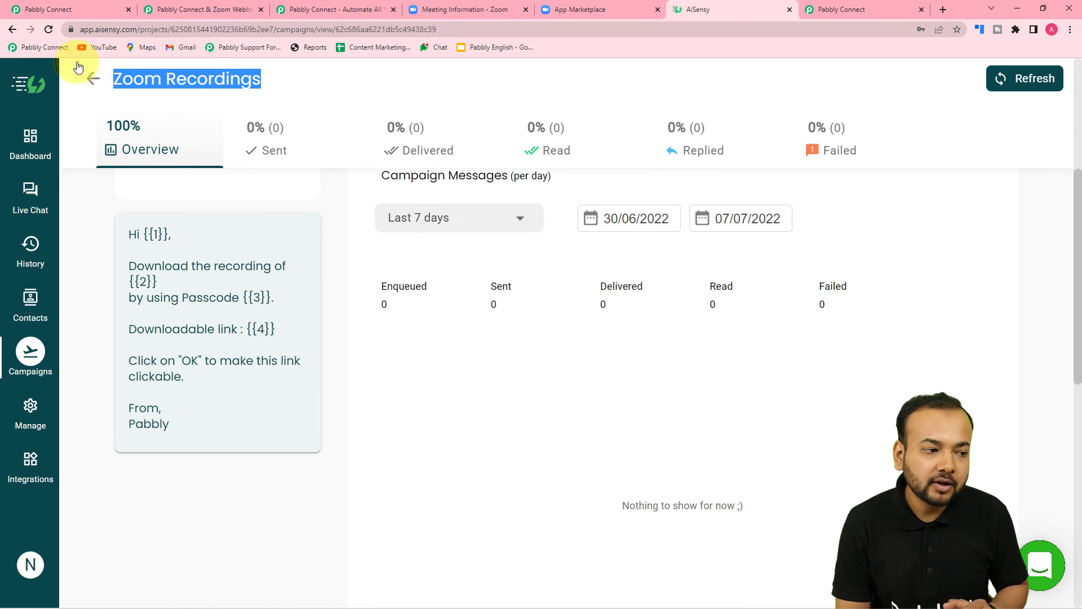
Back in Pabbly Connect, map First Name from the Iterator by Pabbly step into Template Parameter, followed by a comma.
click(58, 6)
scroll(515, 240, up, 1)
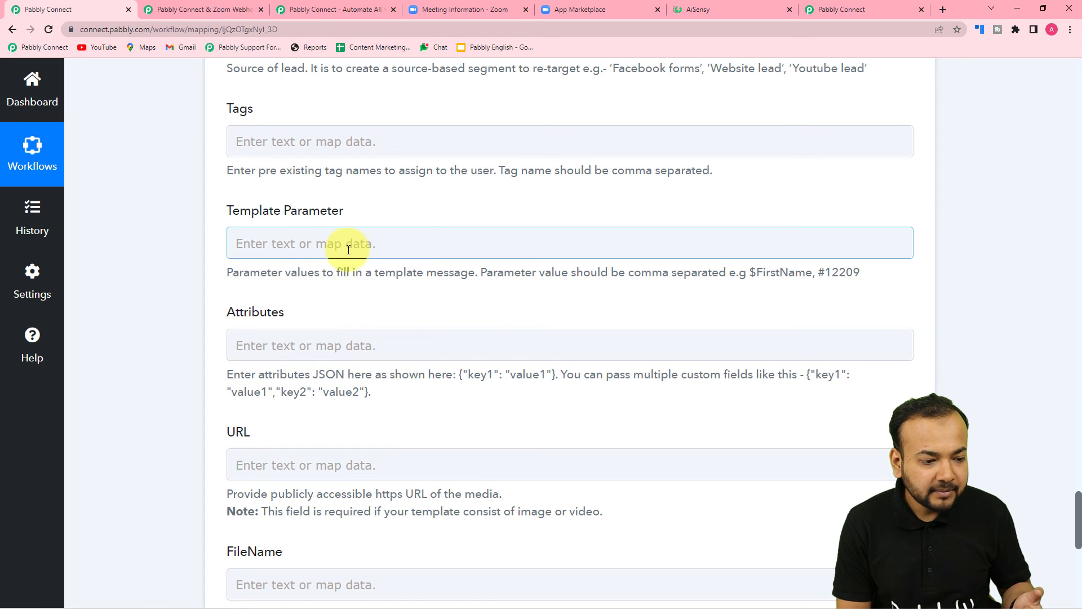
click(348, 249)
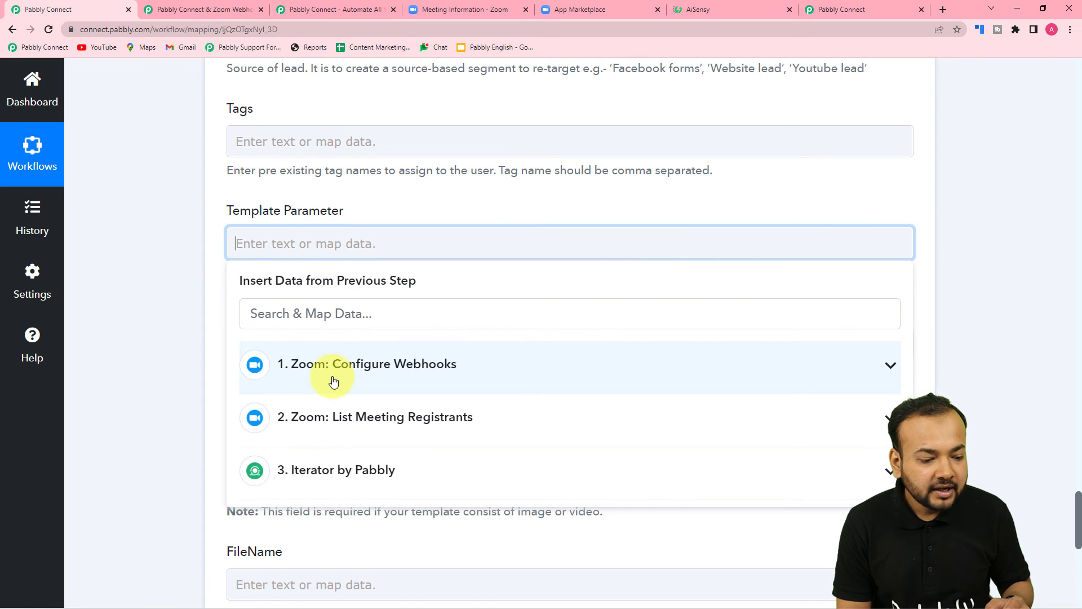
scroll(333, 382, down, 2)
click(333, 382)
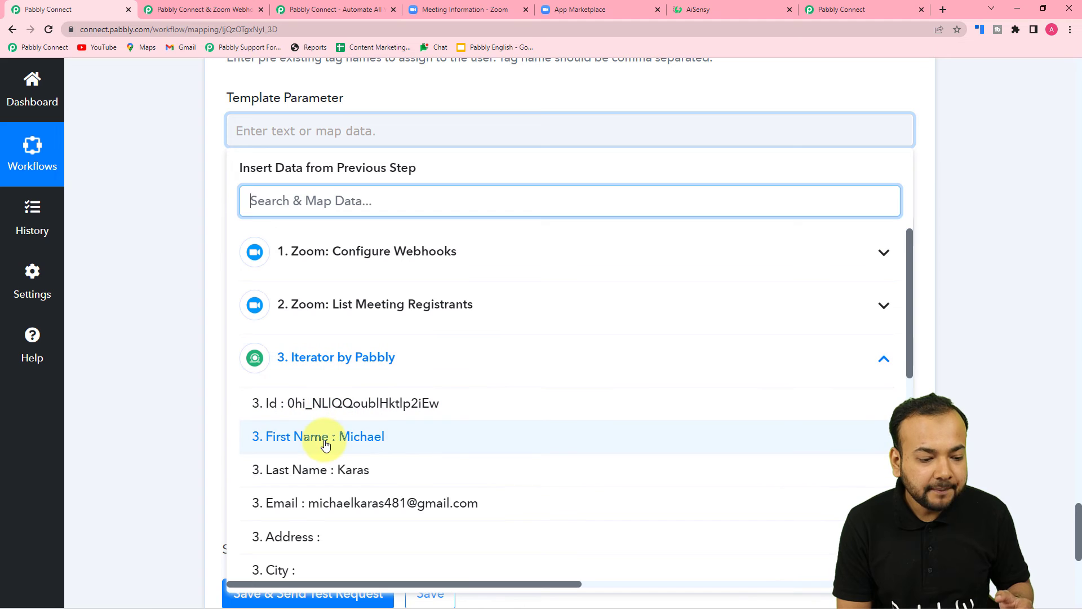
click(345, 442)
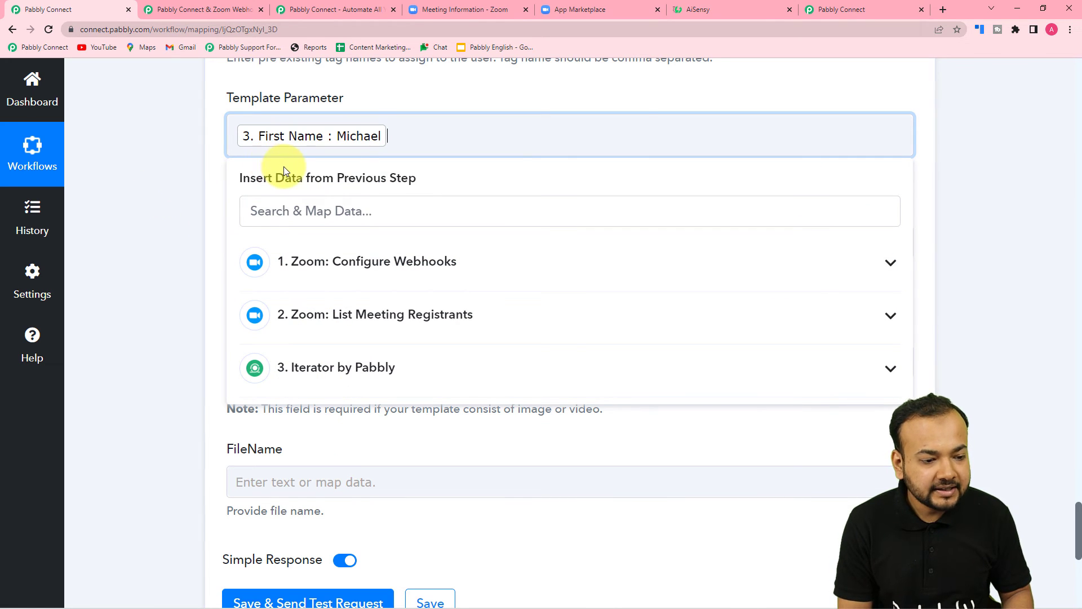
click(407, 154)
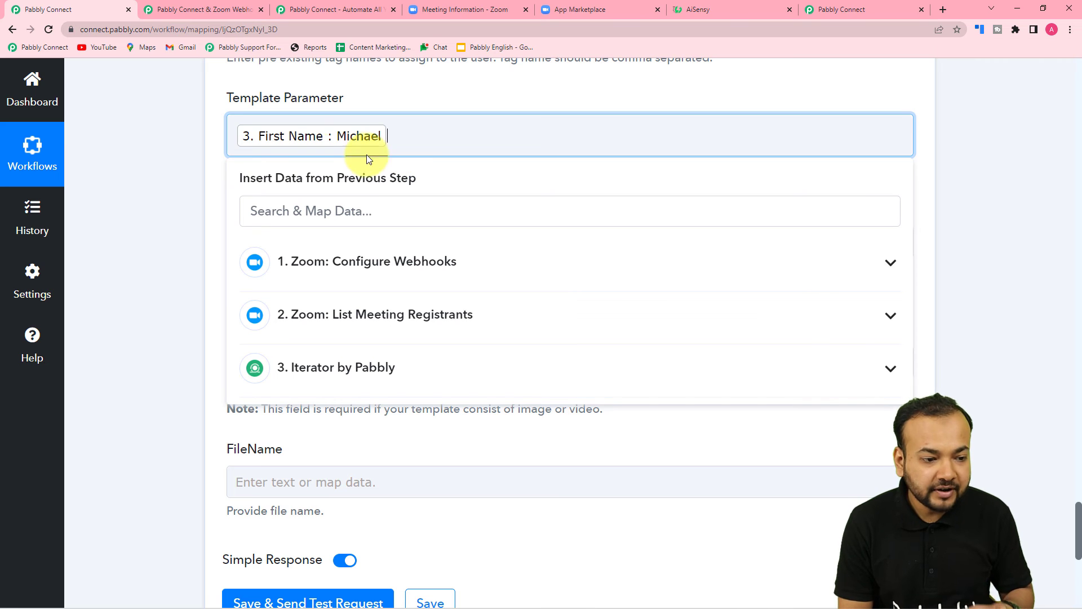
text(,)
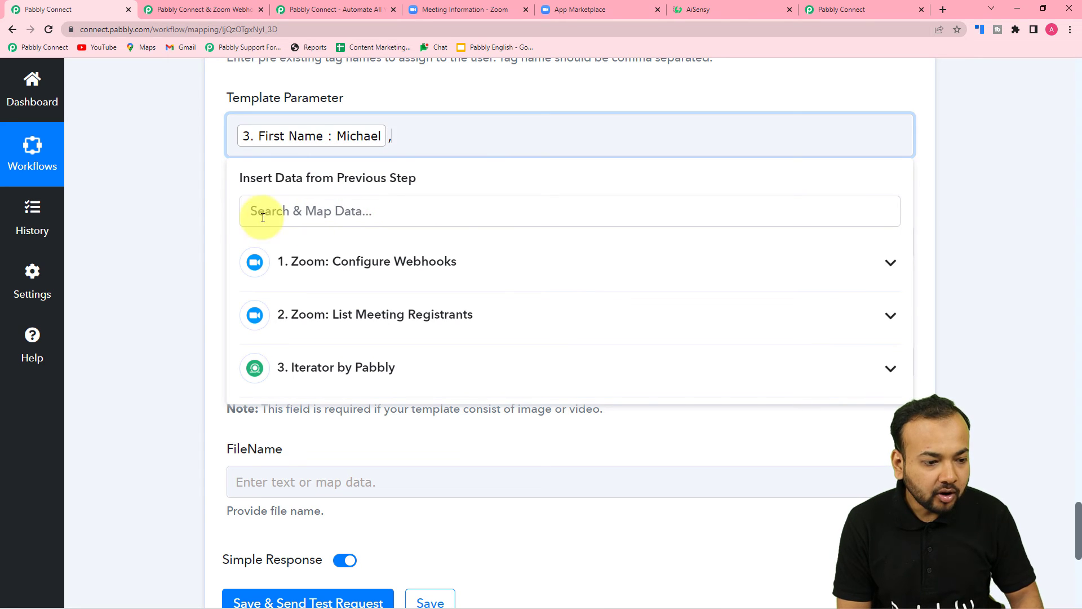
click(188, 228)
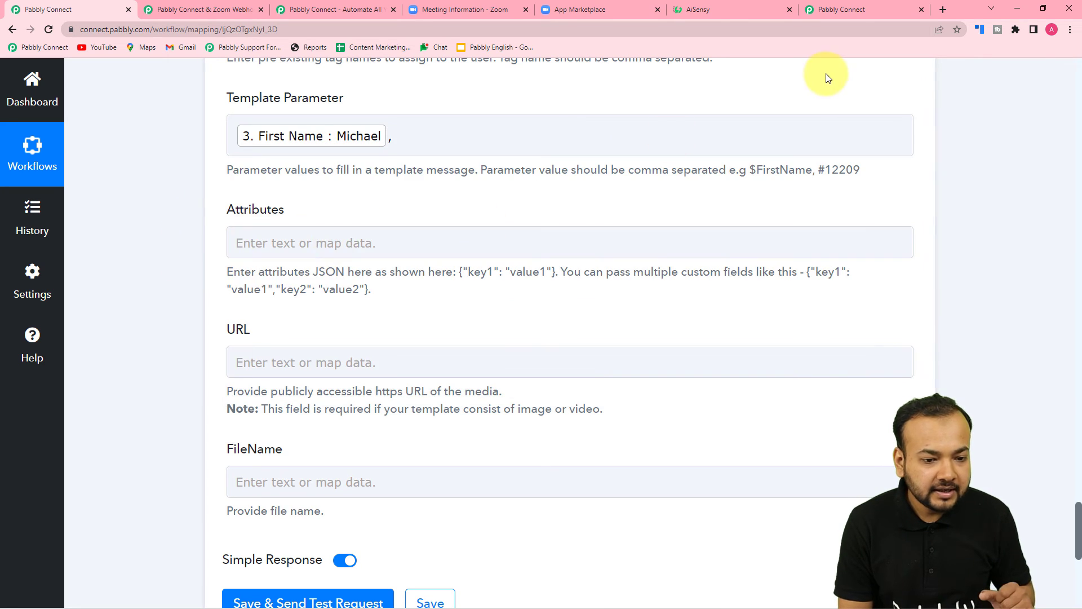
Check the second placeholder in AiSensy and add Payload Object Topic from the Zoom webhook step plus a comma to Template Parameter.
click(695, 10)
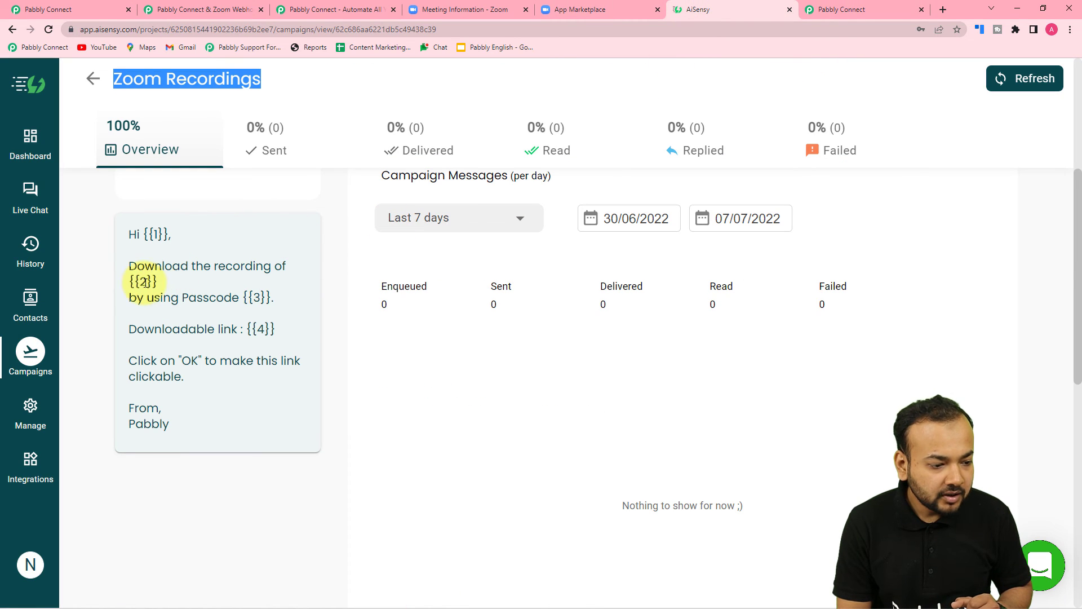
click(118, 16)
click(397, 148)
click(398, 142)
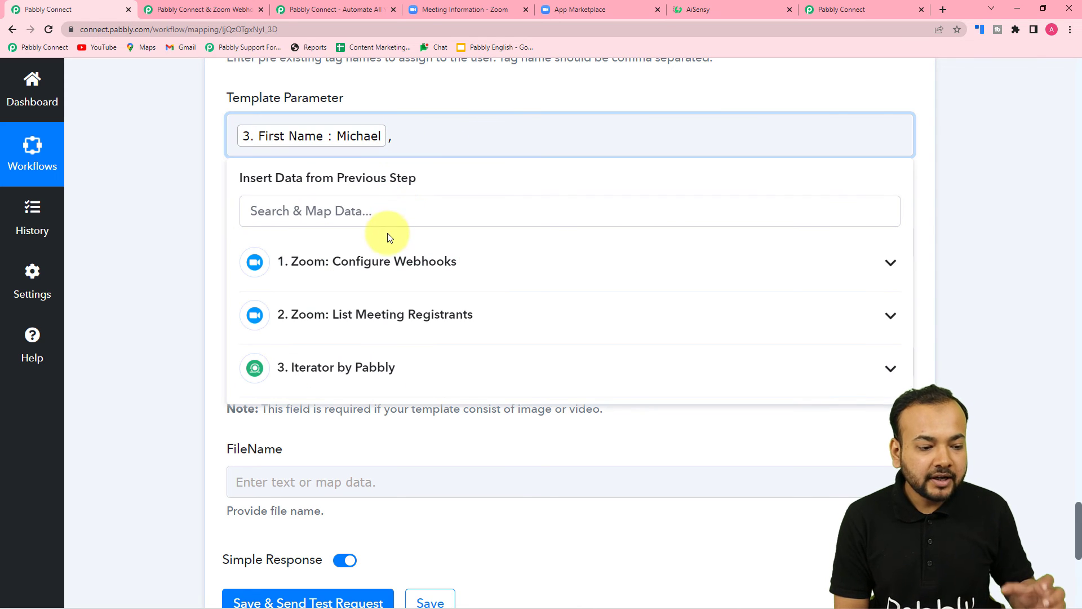
click(370, 262)
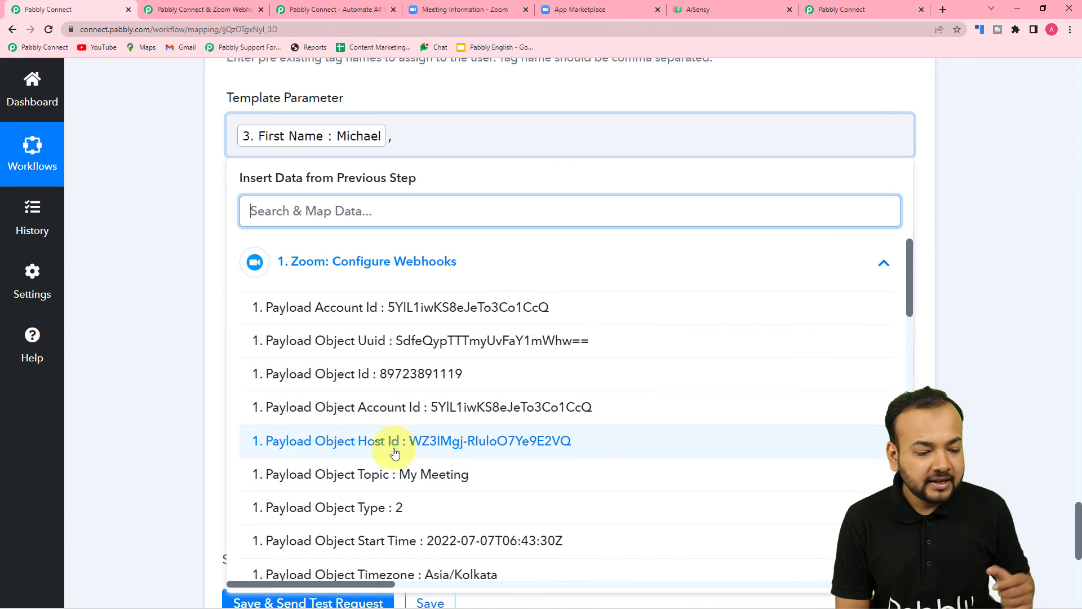
click(433, 476)
text(,)
Check the third placeholder in AiSensy and add the recording passcode plus a comma as the third value in Template Parameter.
click(697, 10)
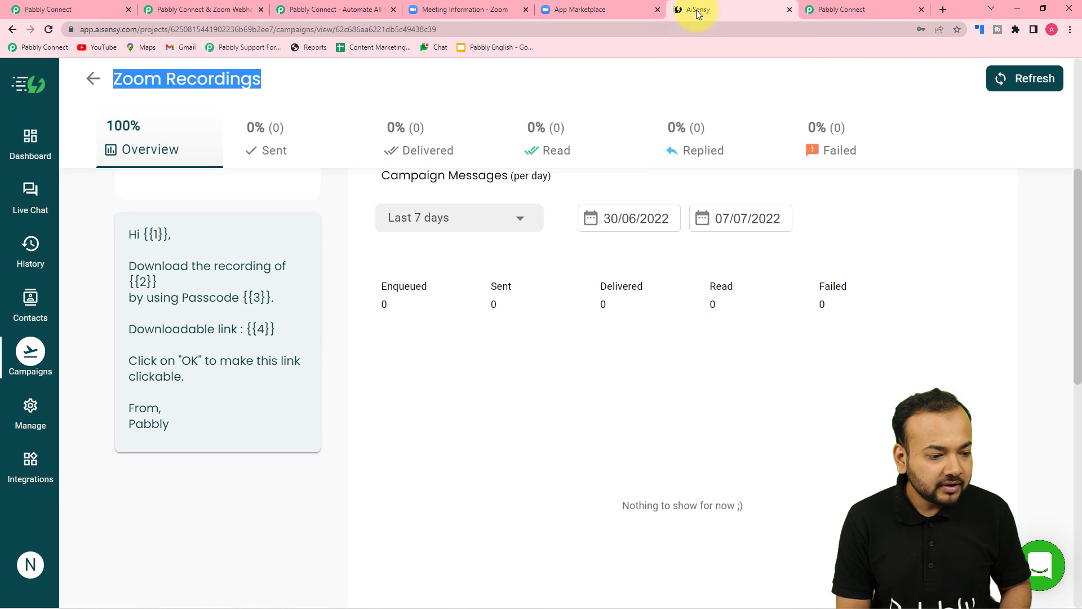
click(79, 9)
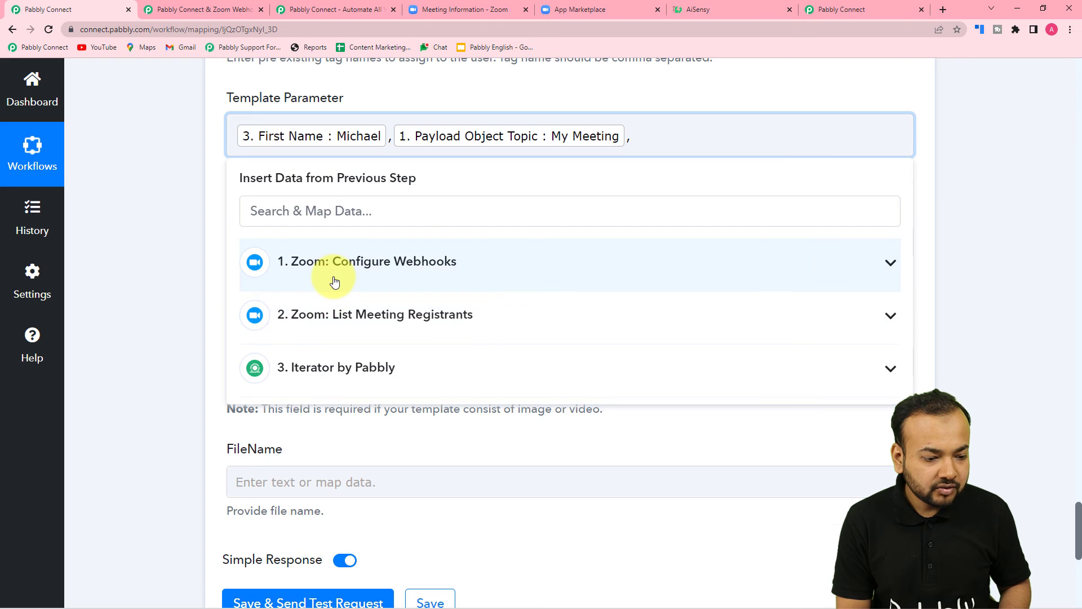
click(333, 276)
scroll(398, 416, down, 10)
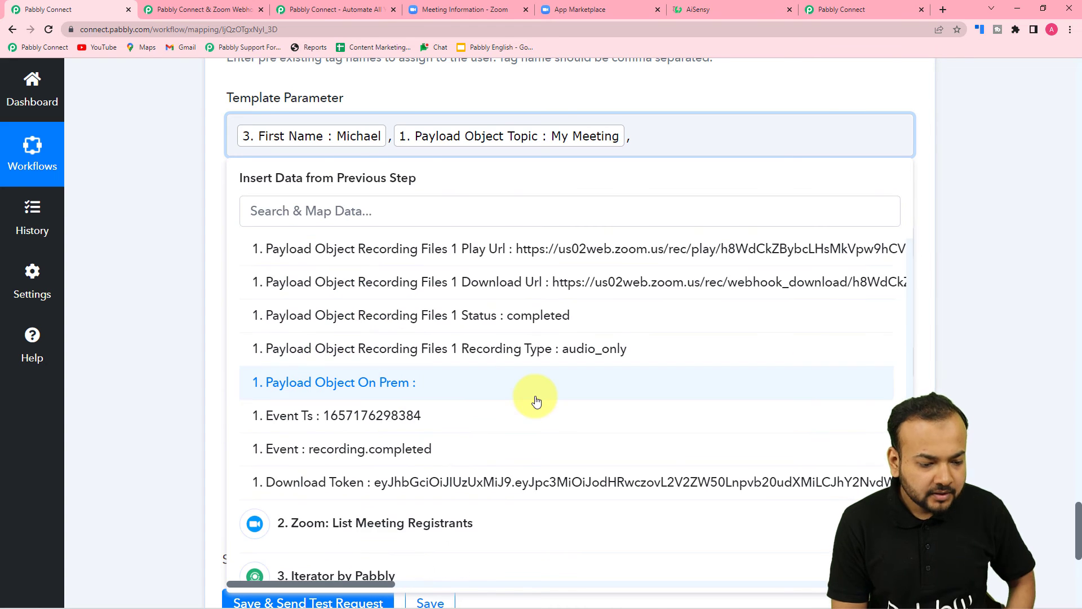
scroll(536, 401, up, 1)
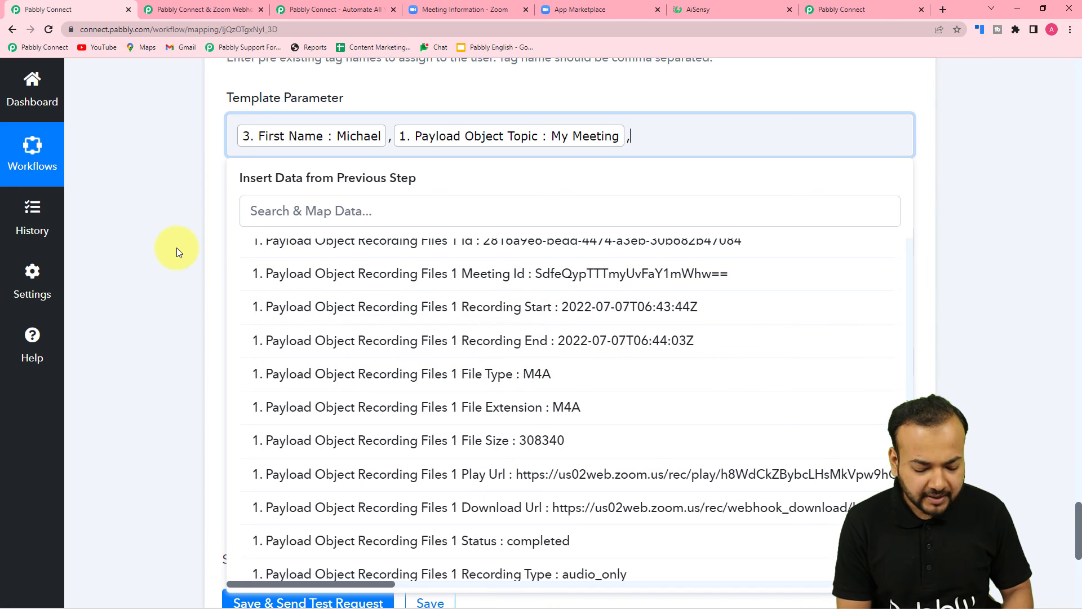
scroll(177, 248, up, 1)
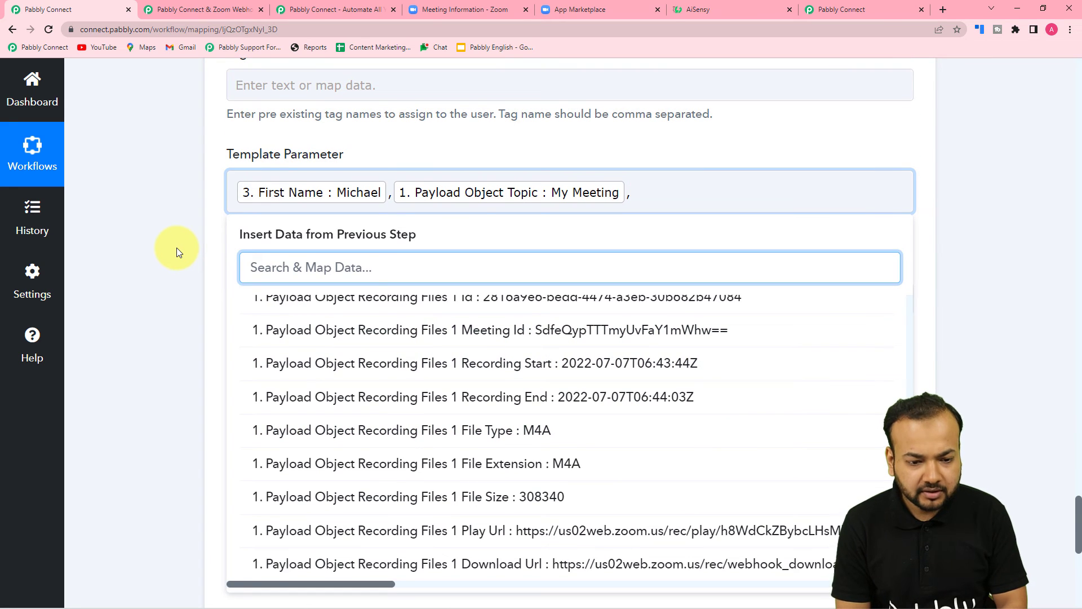
text(11)
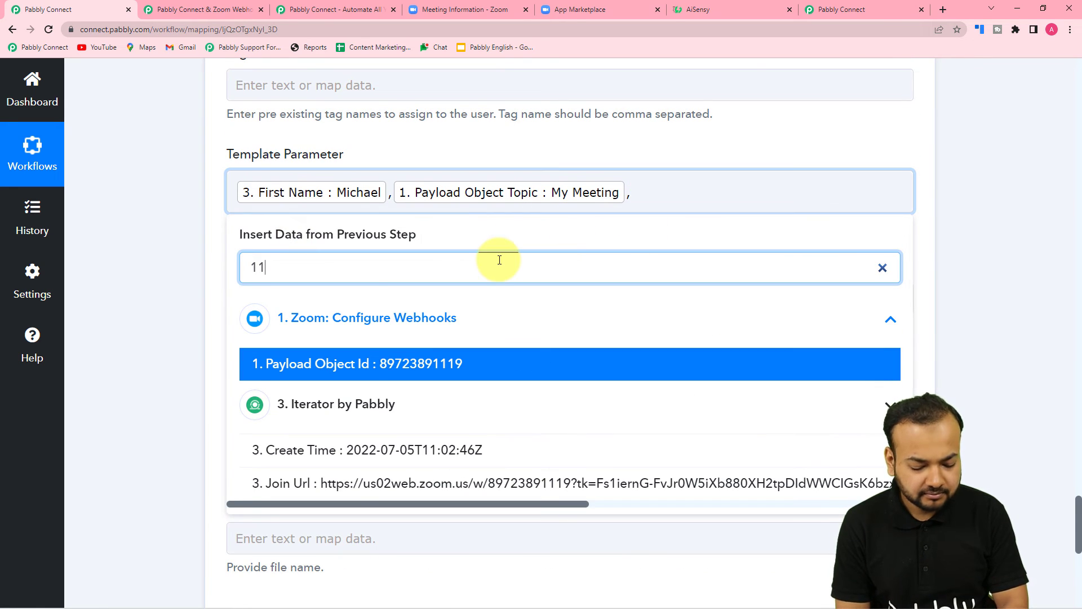
key(BackSpace)
key(BackSpace)
click(643, 200)
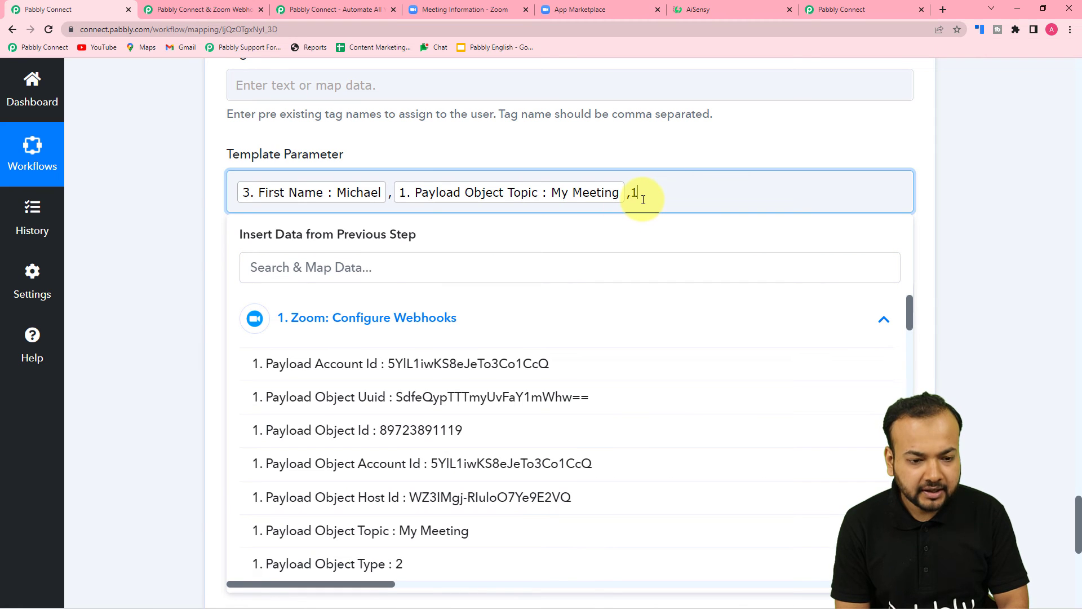
text(111111)
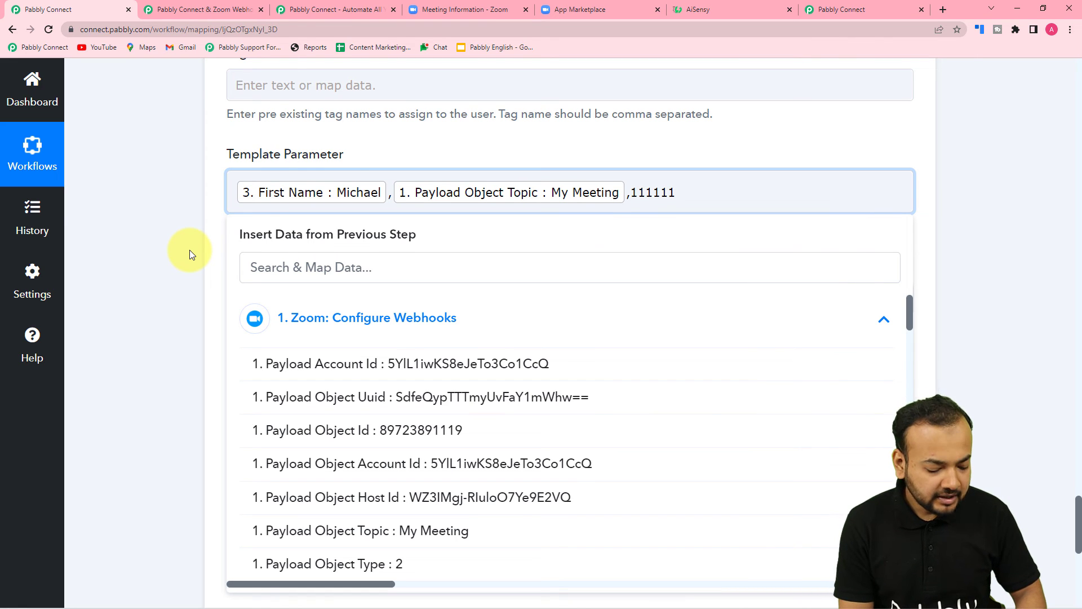
text(,)
Check the fourth placeholder in AiSensy and map Payload Object Recording Files 0 Download Url from the Zoom webhook step into Template Parameter.
click(696, 9)
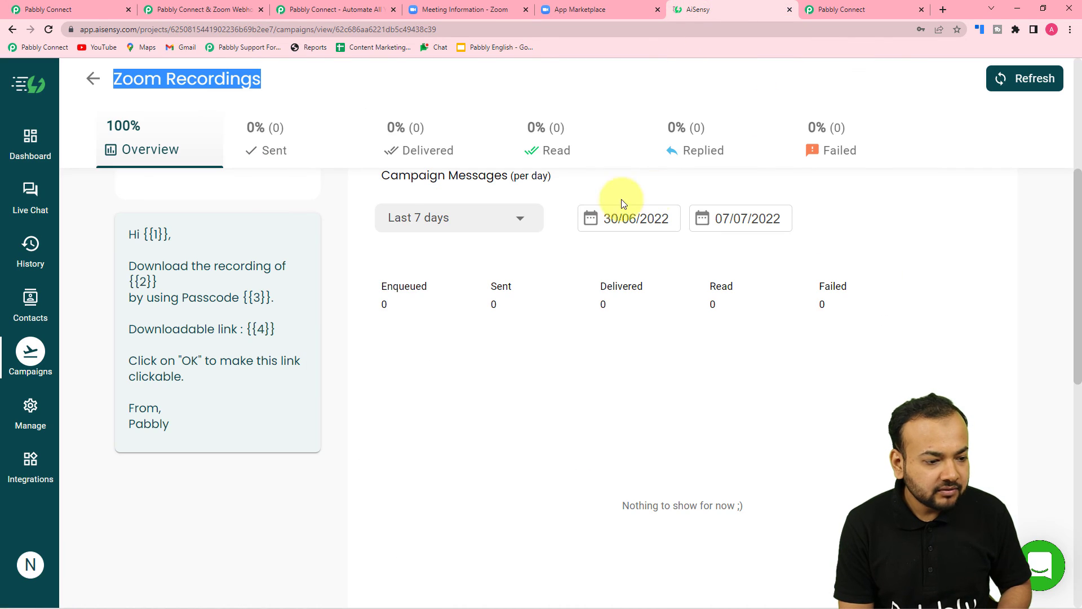
click(110, 9)
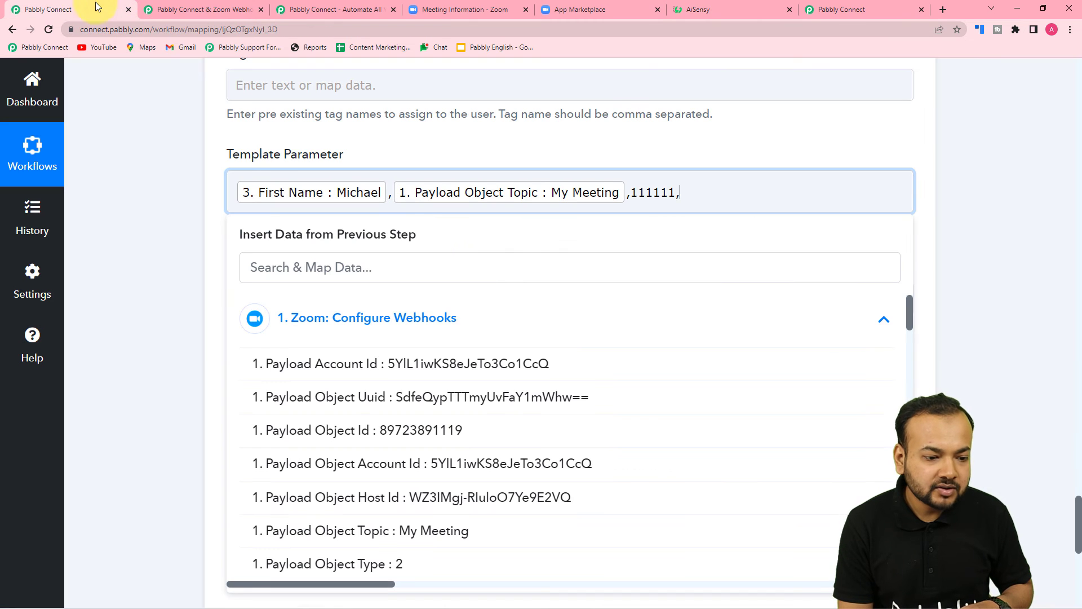
click(388, 331)
click(389, 331)
scroll(389, 331, down, 8)
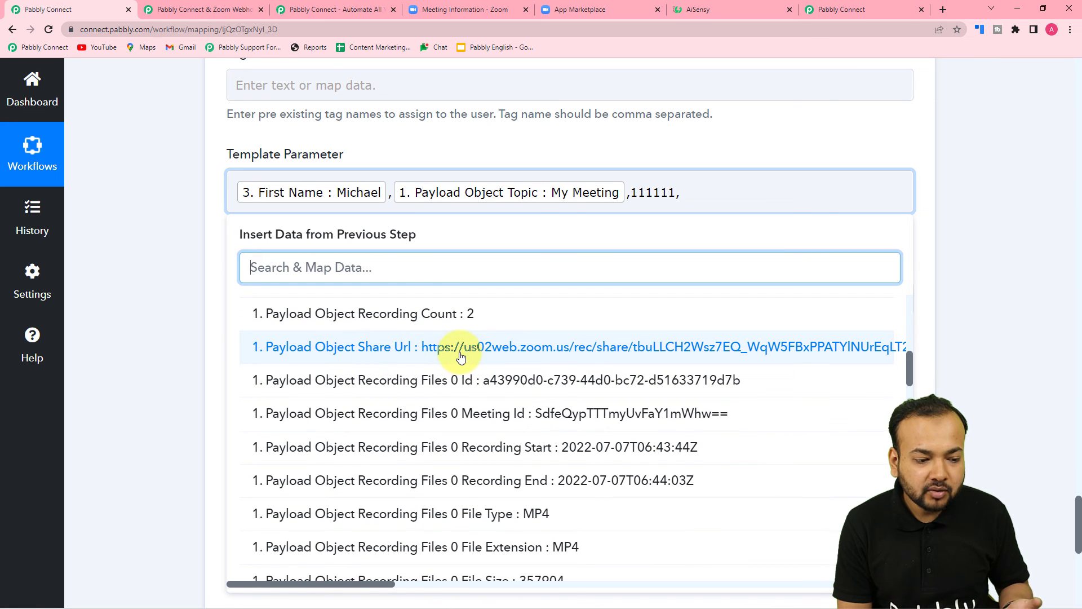
scroll(443, 418, down, 3)
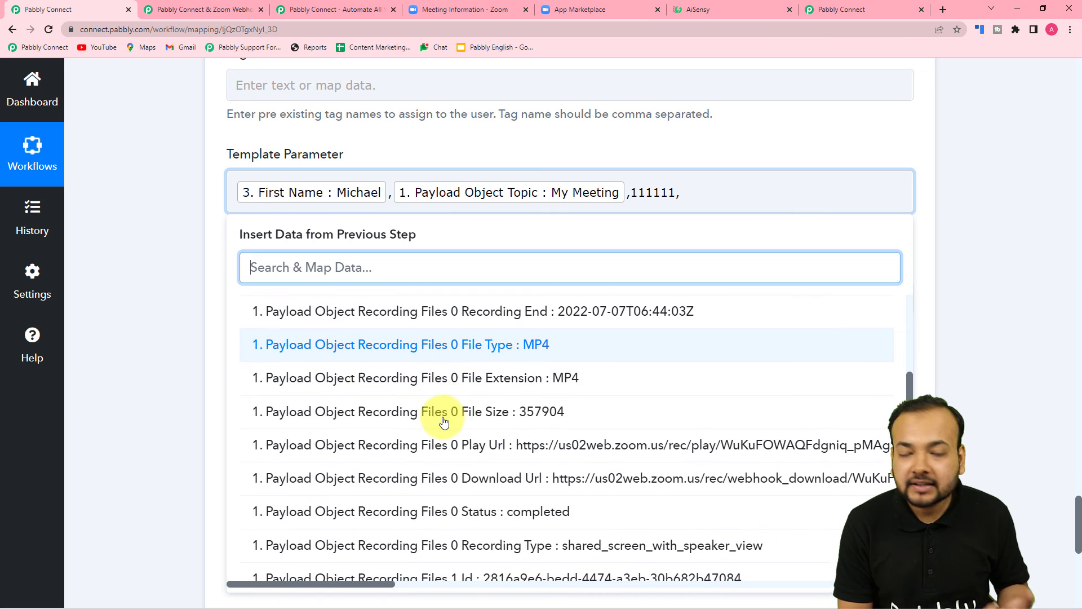
scroll(443, 420, down, 2)
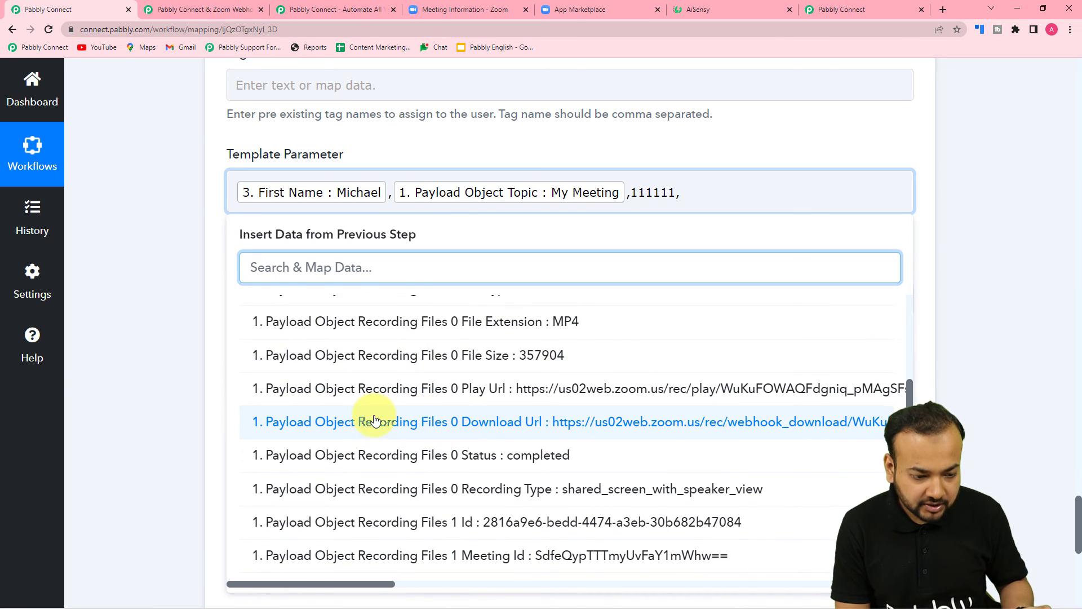
click(540, 420)
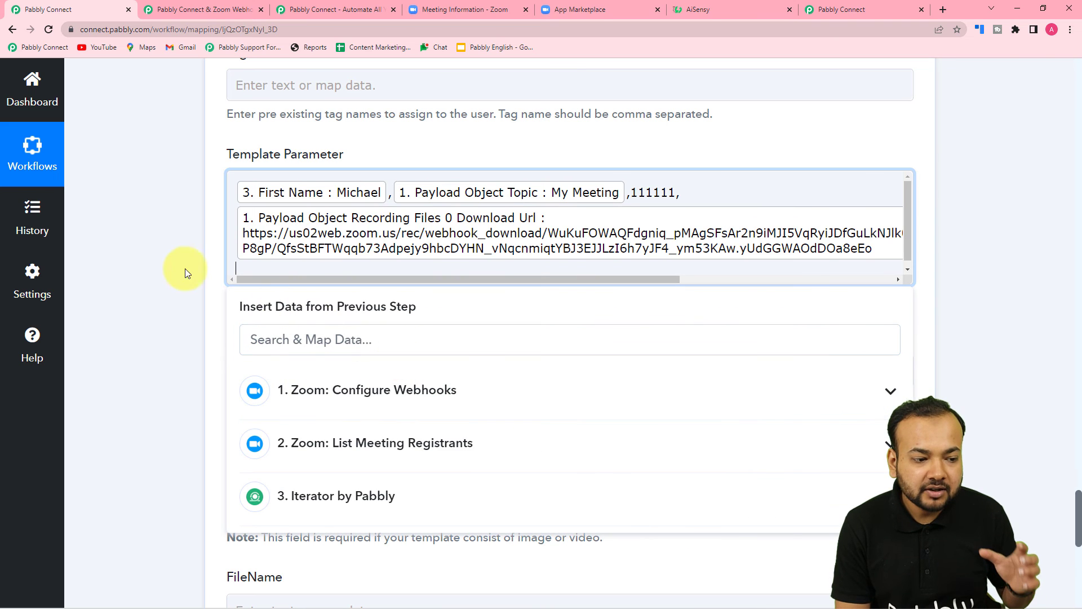
click(157, 263)
click(424, 251)
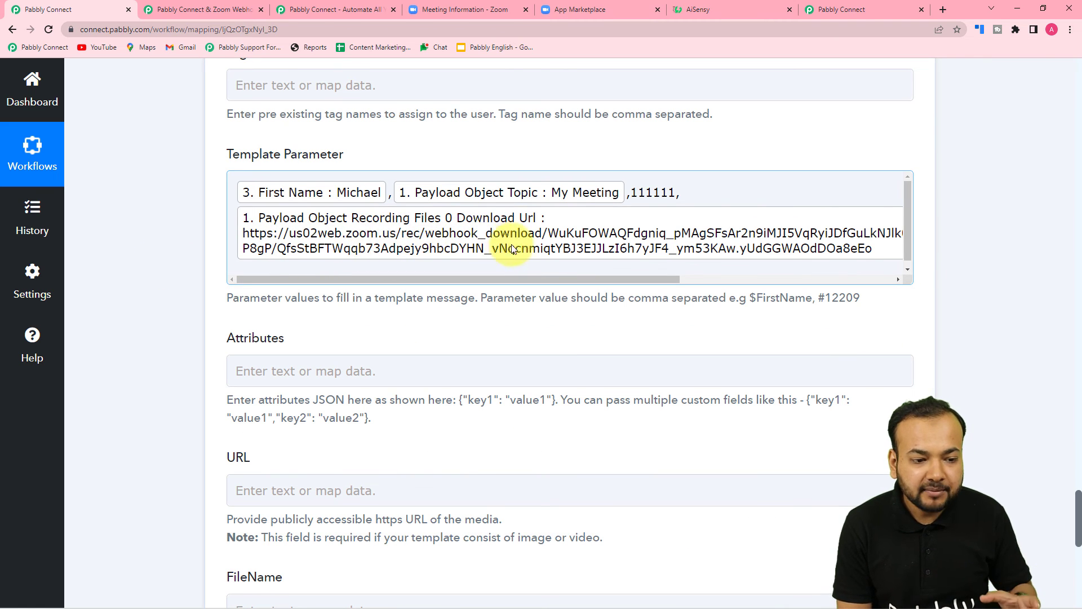
Review the AiSensy action's fields from Mobile Number through Template Parameter to the optional Attributes, URL and FileName fields.
scroll(164, 278, down, 2)
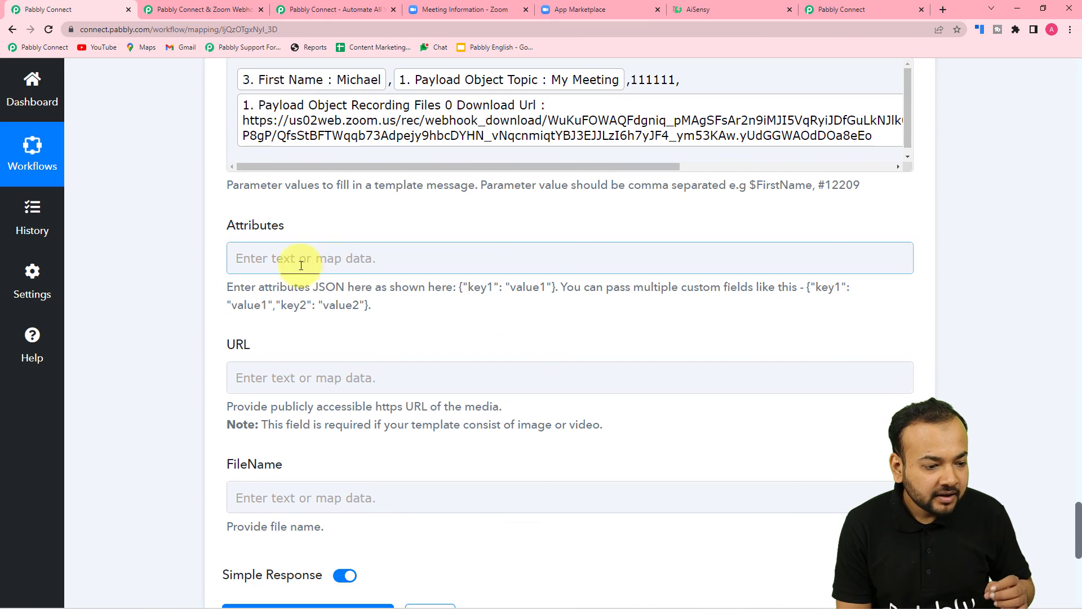
scroll(408, 270, down, 2)
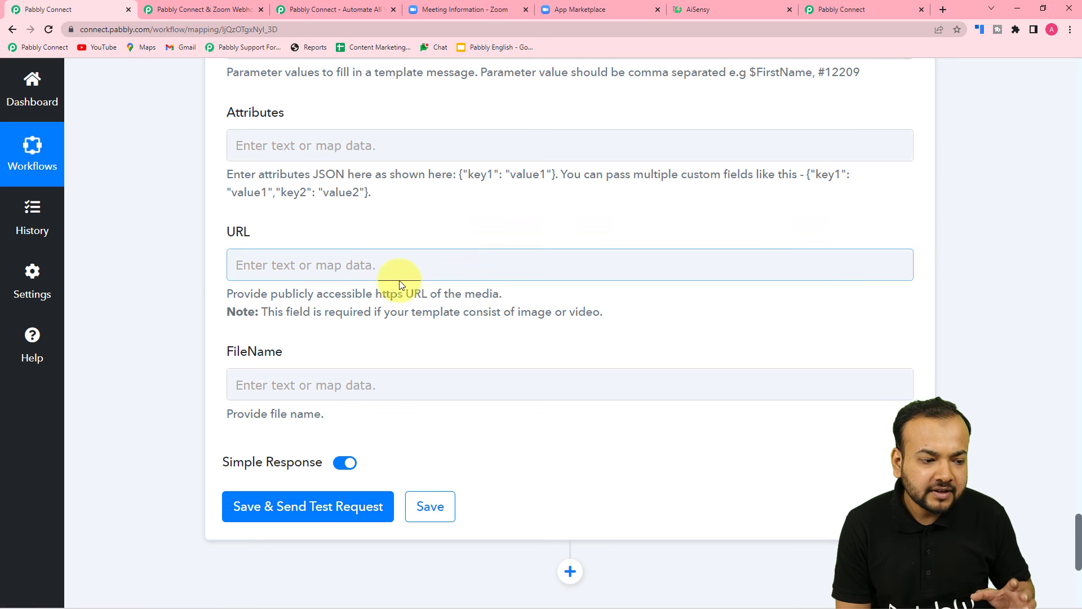
scroll(411, 281, down, 2)
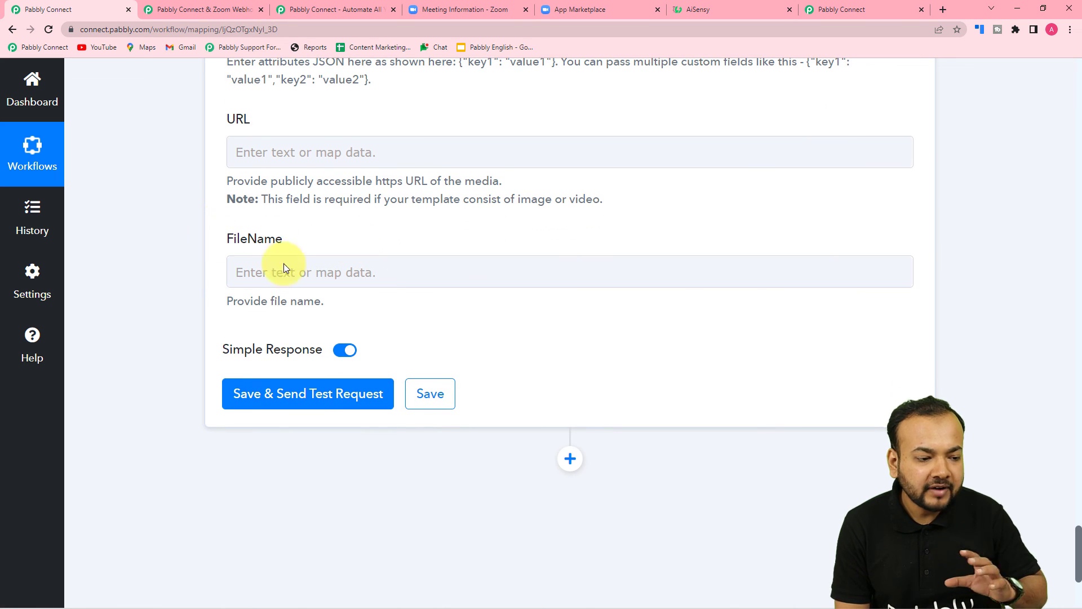
scroll(822, 357, down, 2)
scroll(834, 367, up, 4)
scroll(835, 371, up, 12)
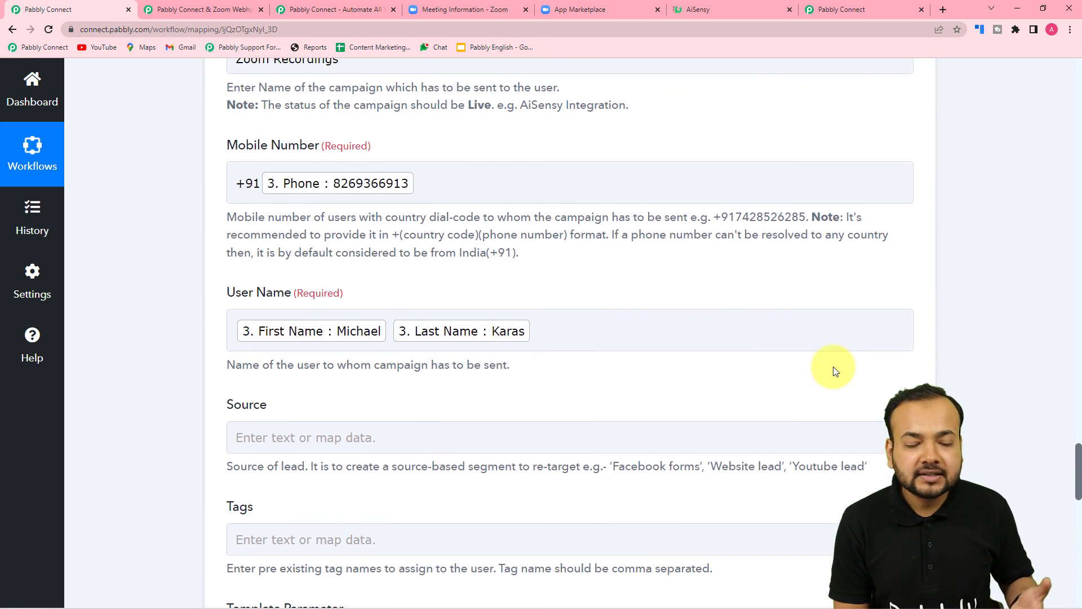
scroll(833, 367, down, 12)
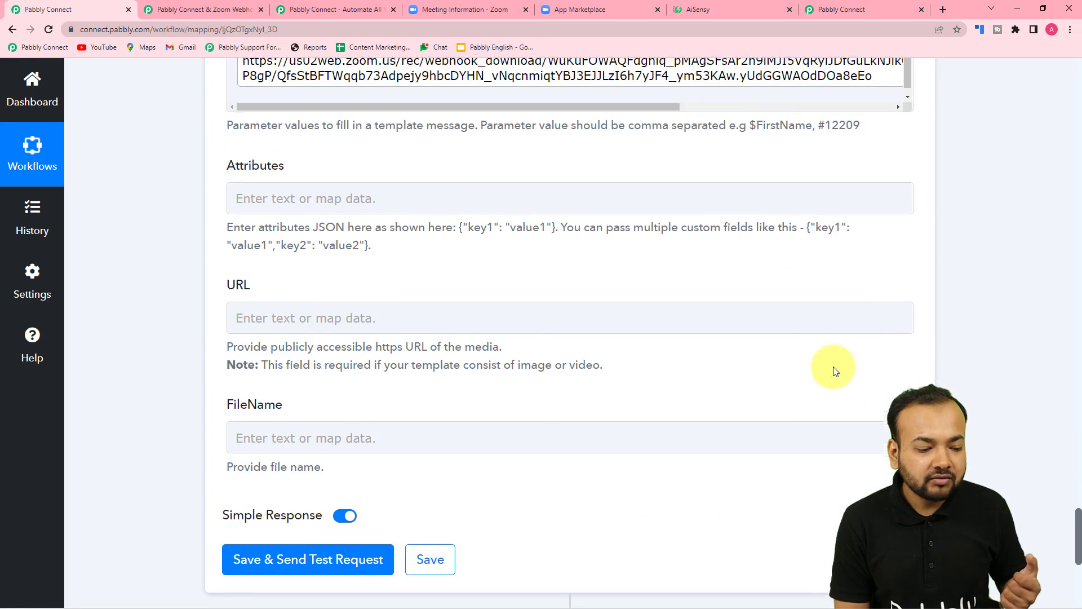
scroll(833, 366, down, 4)
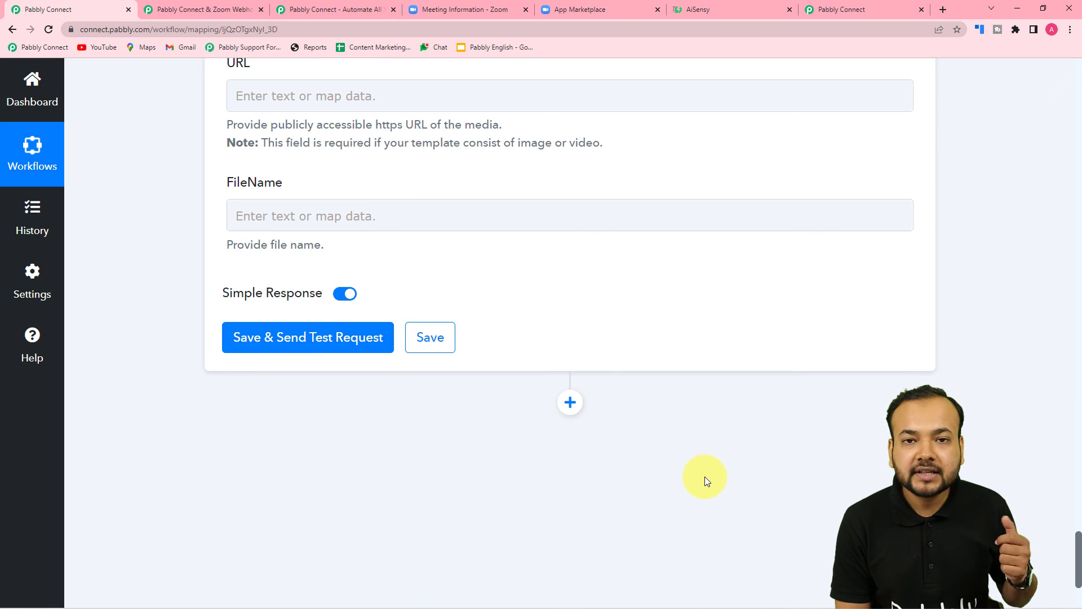
scroll(743, 462, up, 11)
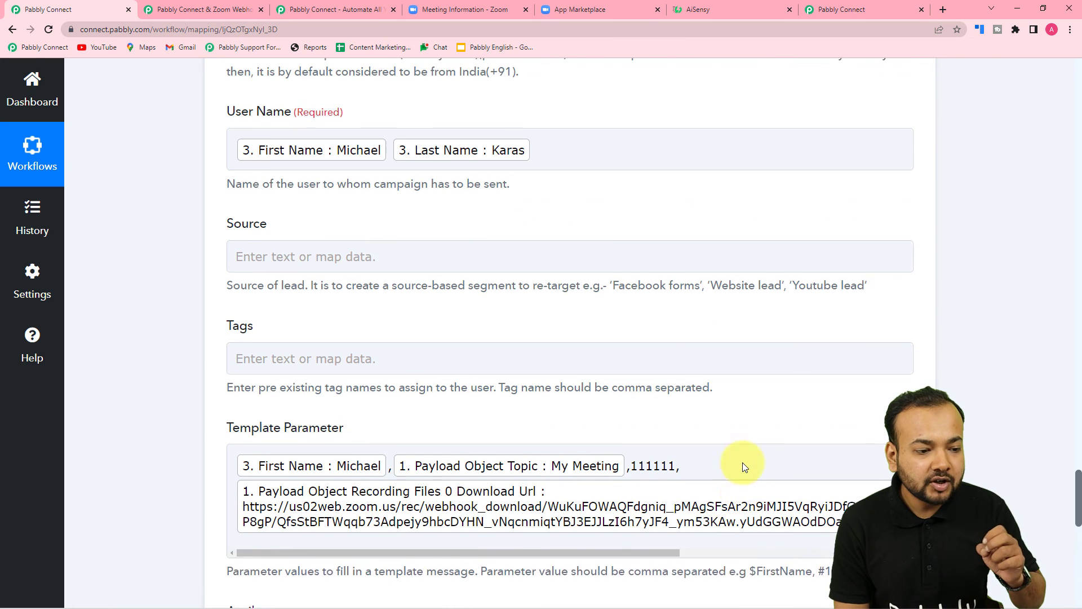
scroll(434, 177, up, 3)
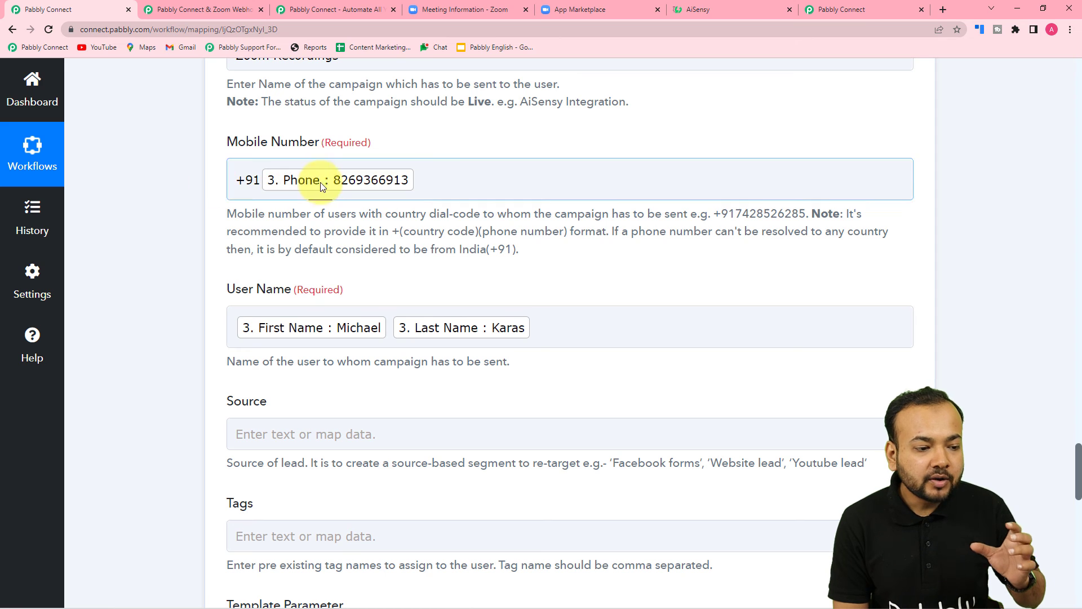
scroll(120, 208, down, 3)
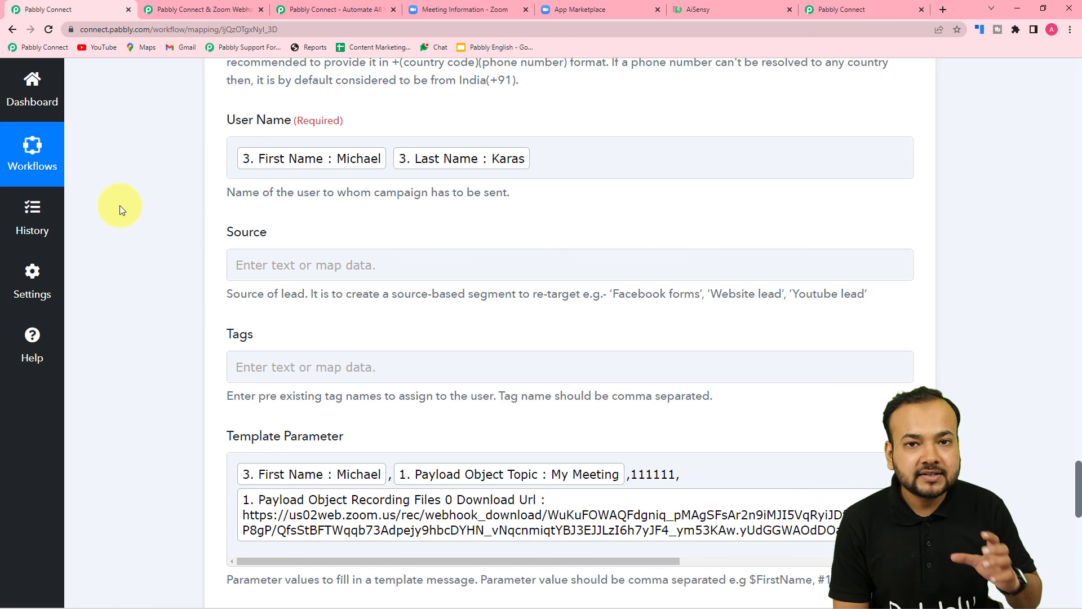
scroll(119, 210, down, 2)
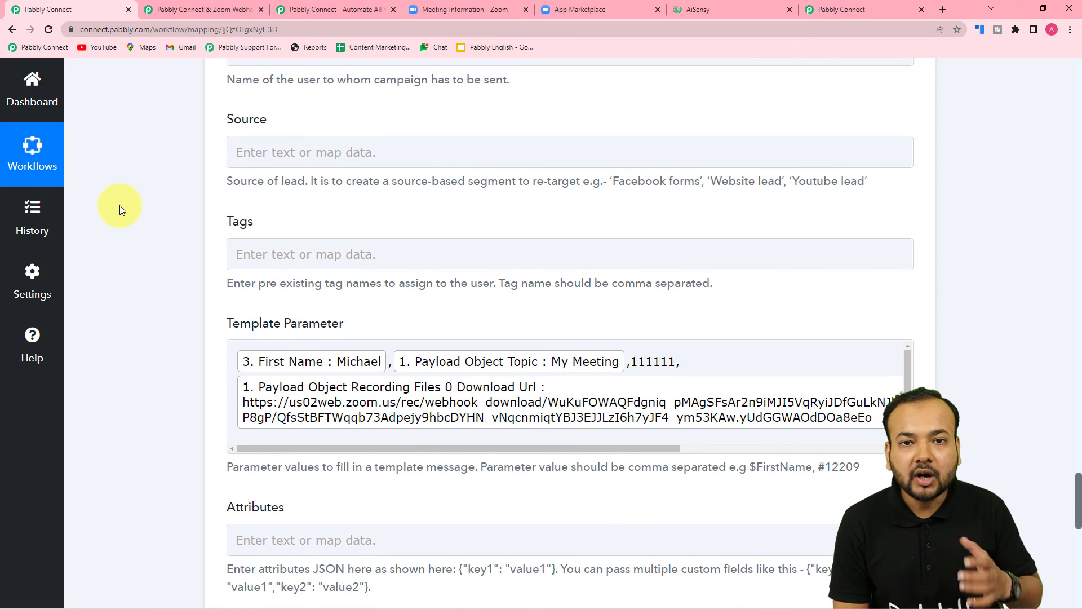
Save the AiSensy Send Template Message action and send its test request.
scroll(120, 209, down, 8)
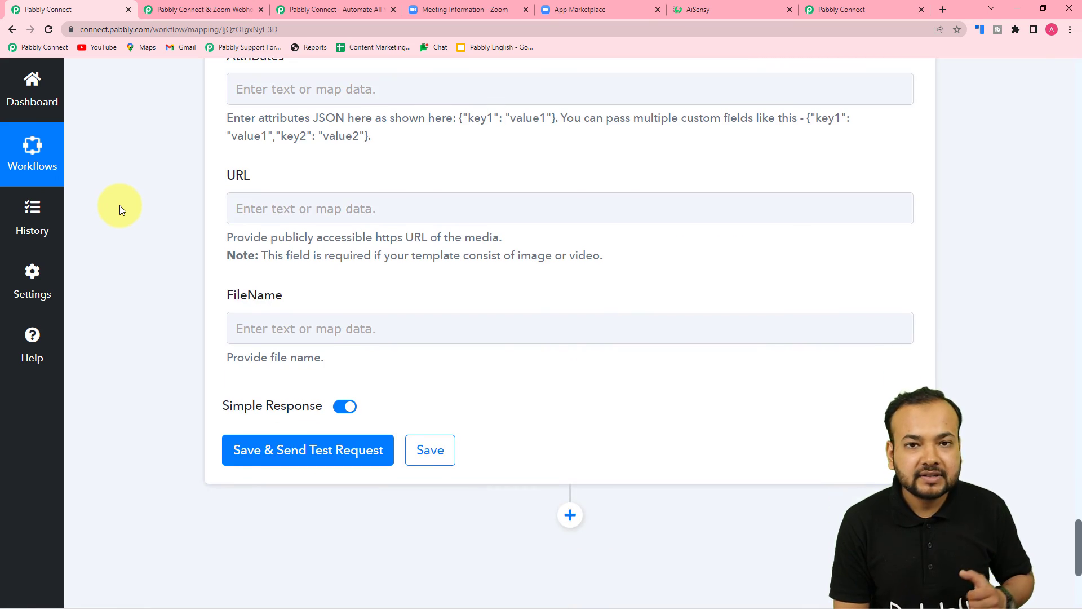
scroll(119, 206, up, 5)
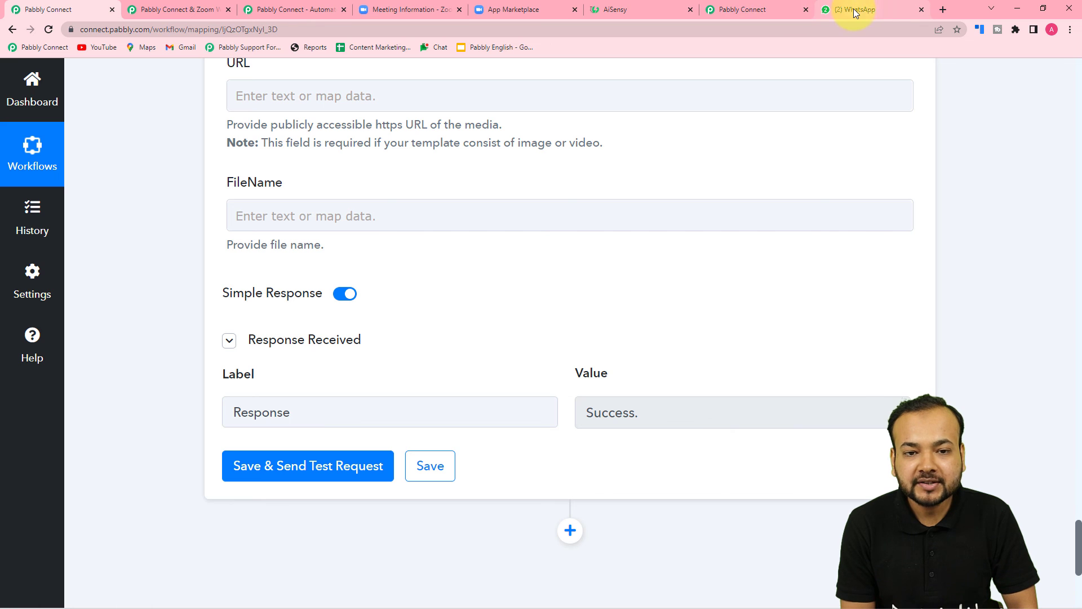
Switch to WhatsApp Web, open the new AiSensy message, accept its sender and download the meeting recording from the message's link.
click(873, 9)
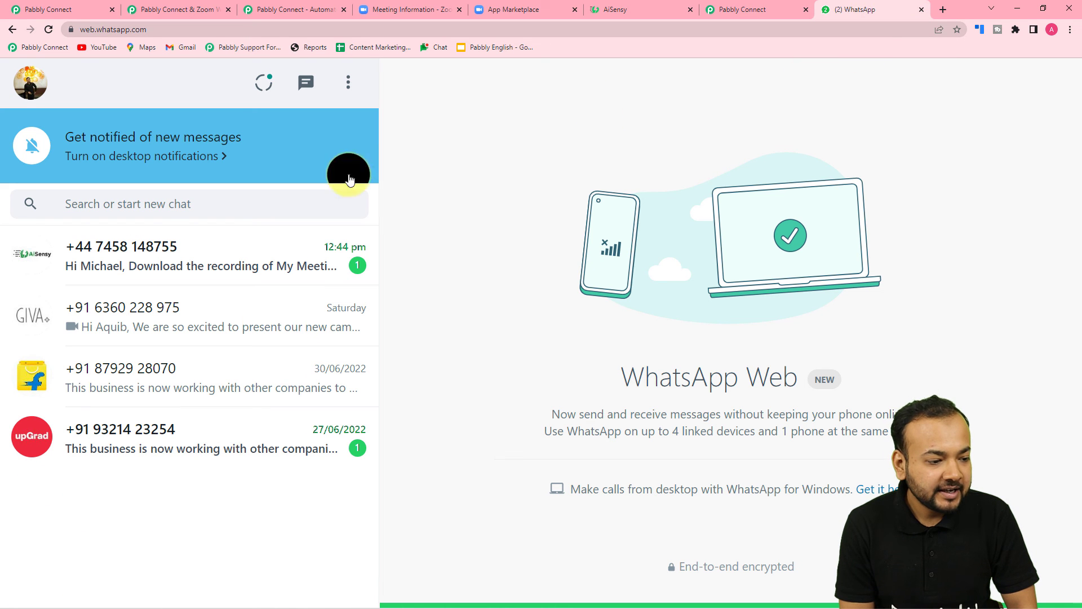
click(234, 282)
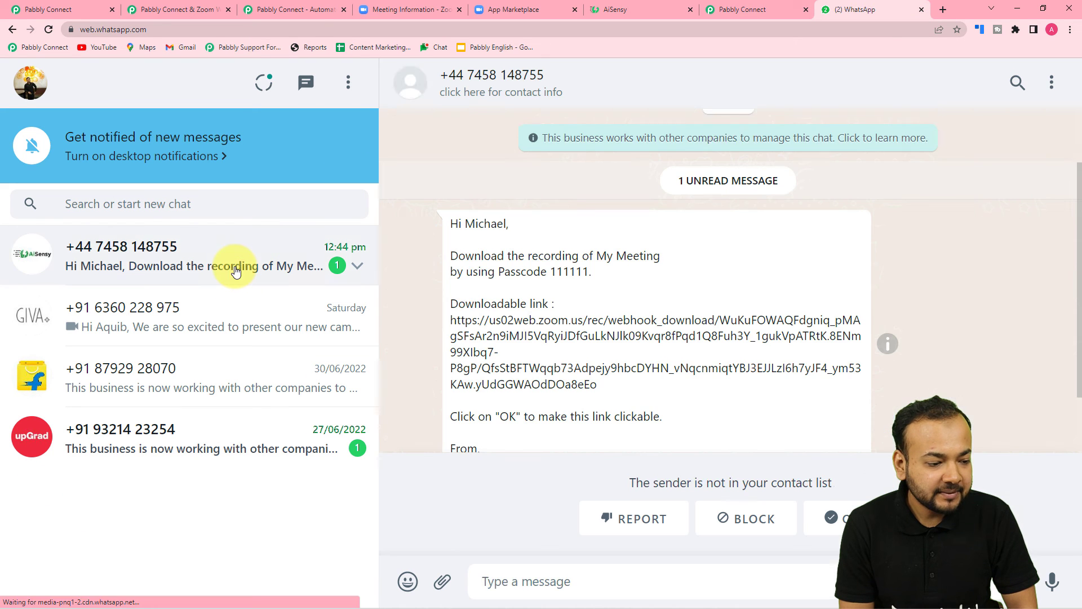
click(840, 502)
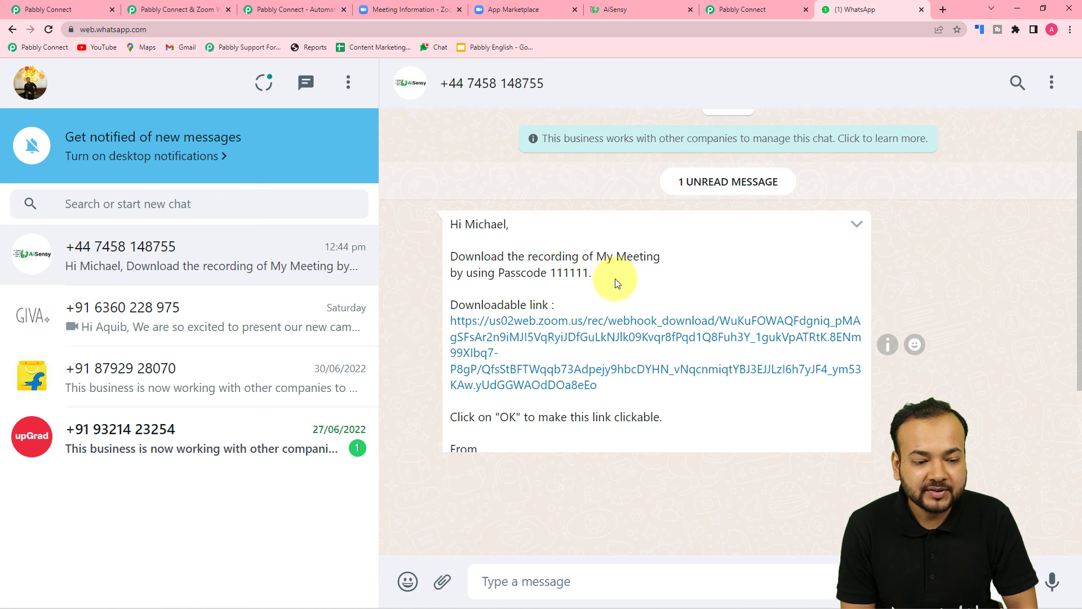
scroll(577, 402, down, 1)
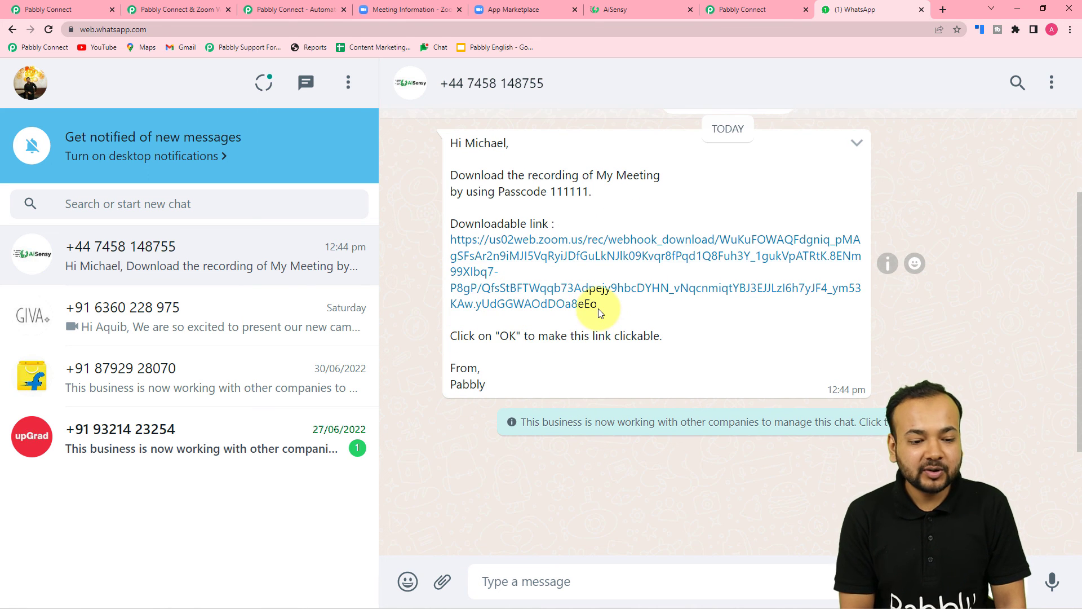
click(565, 248)
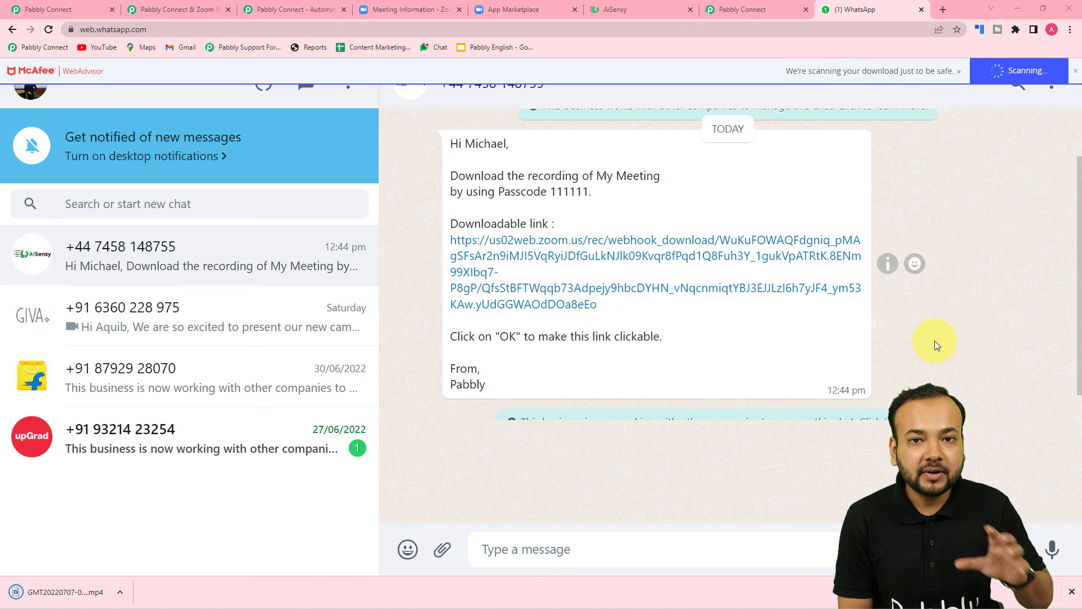
Return to the Pabbly Connect workflow and collapse the WhatsApp by AiSensy and Iterator by Pabbly action steps.
click(65, 10)
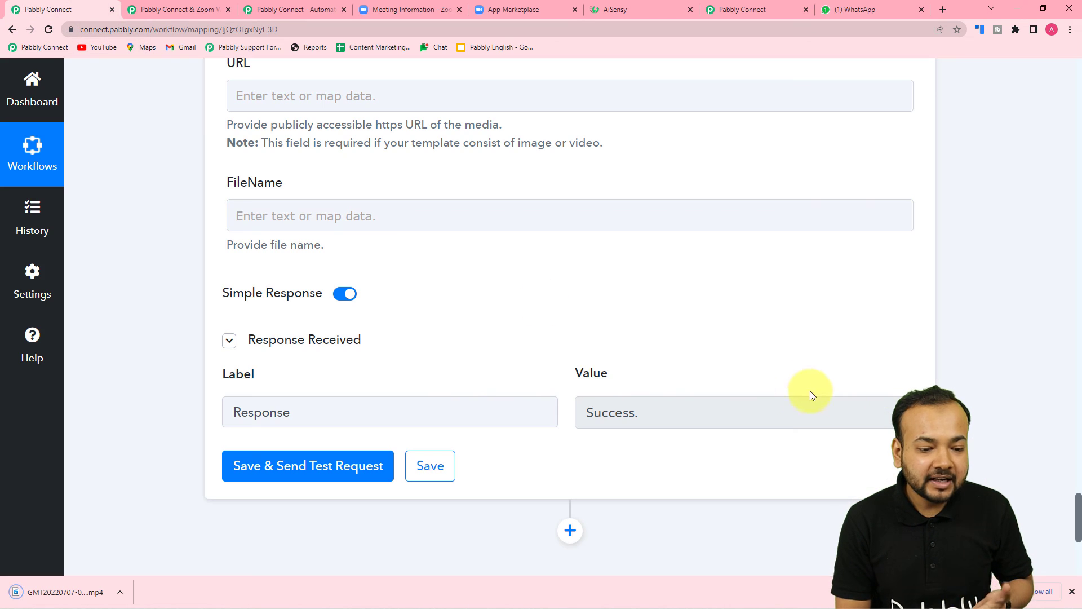
scroll(980, 428, up, 7)
scroll(1007, 442, up, 20)
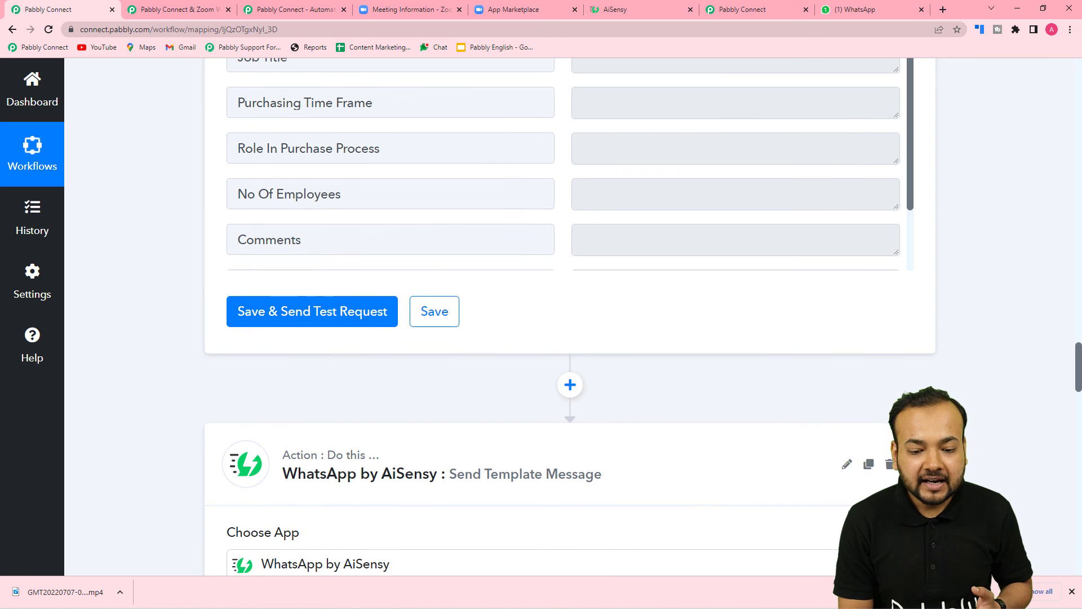
scroll(1033, 429, up, 7)
scroll(1033, 429, up, 5)
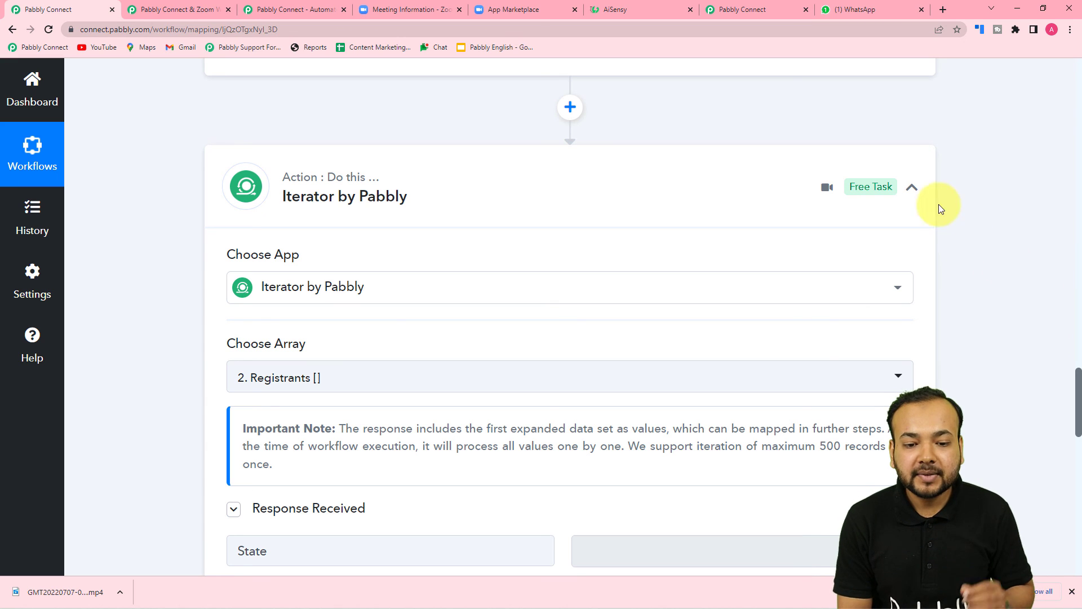
click(913, 189)
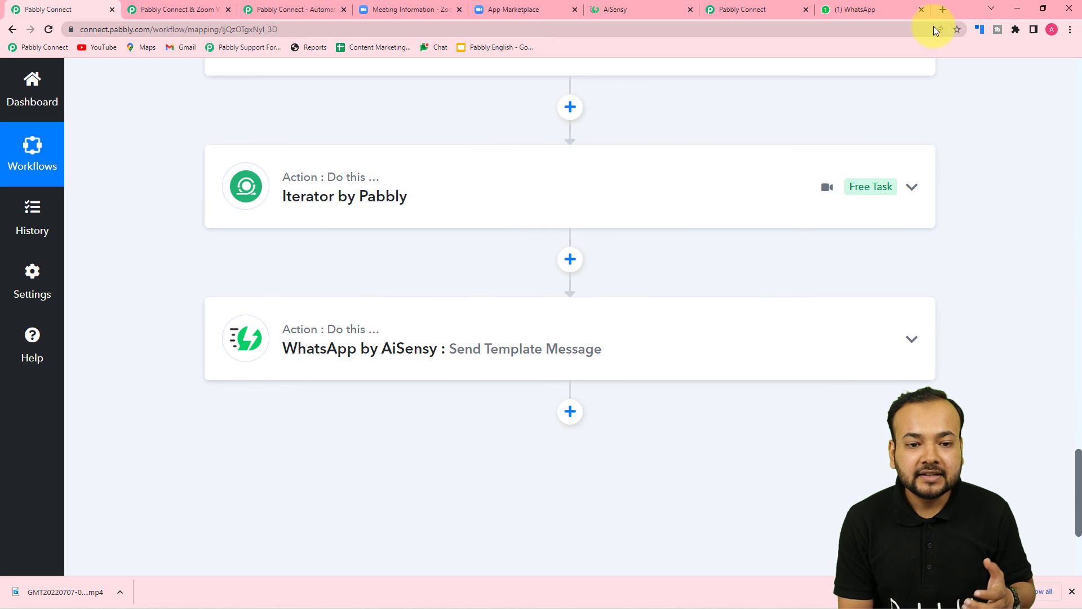
Review the finished workflow from the collapsed actions back through Zoom List Meeting Registrants to the Zoom webhook response.
click(885, 9)
click(48, 9)
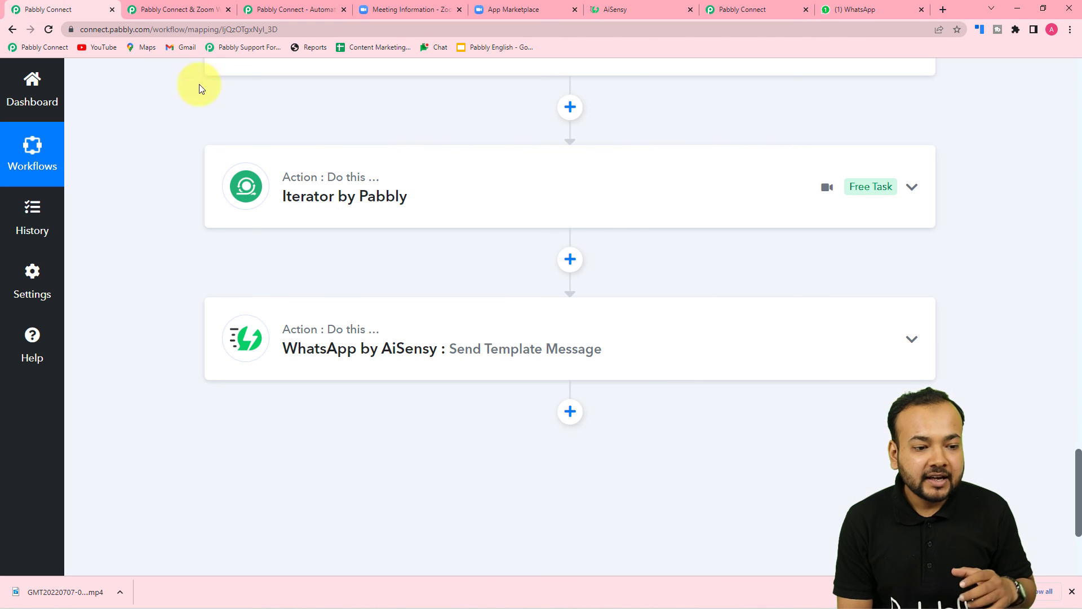
scroll(976, 273, up, 15)
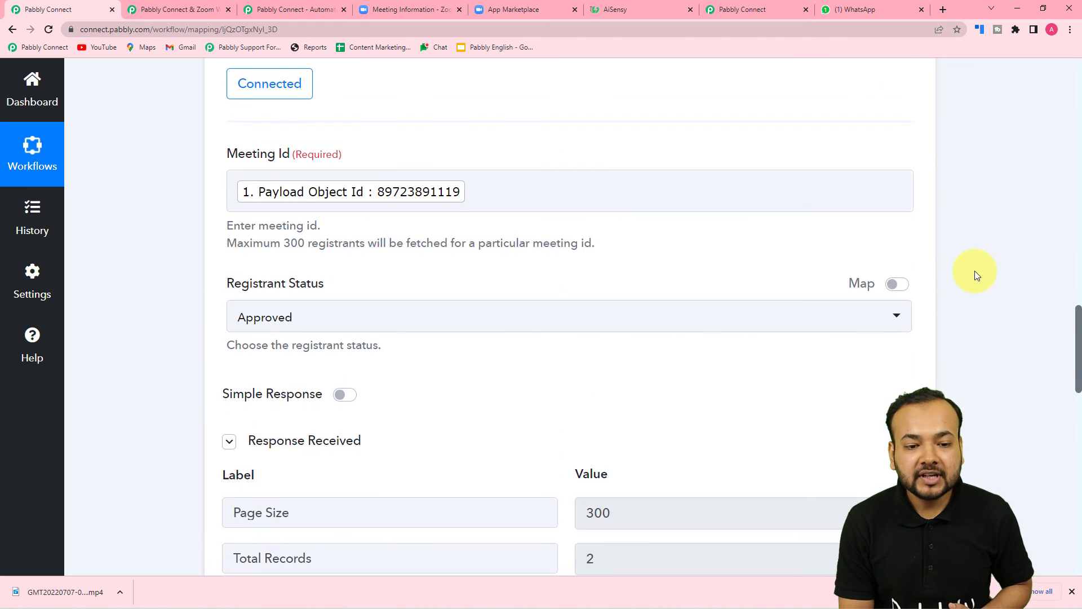
scroll(977, 275, up, 10)
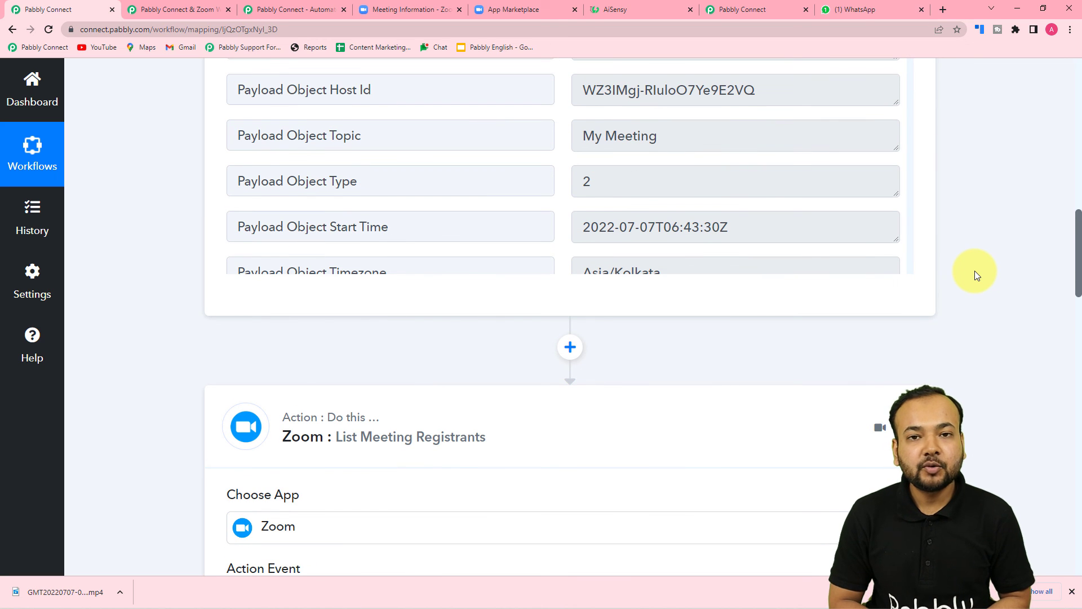